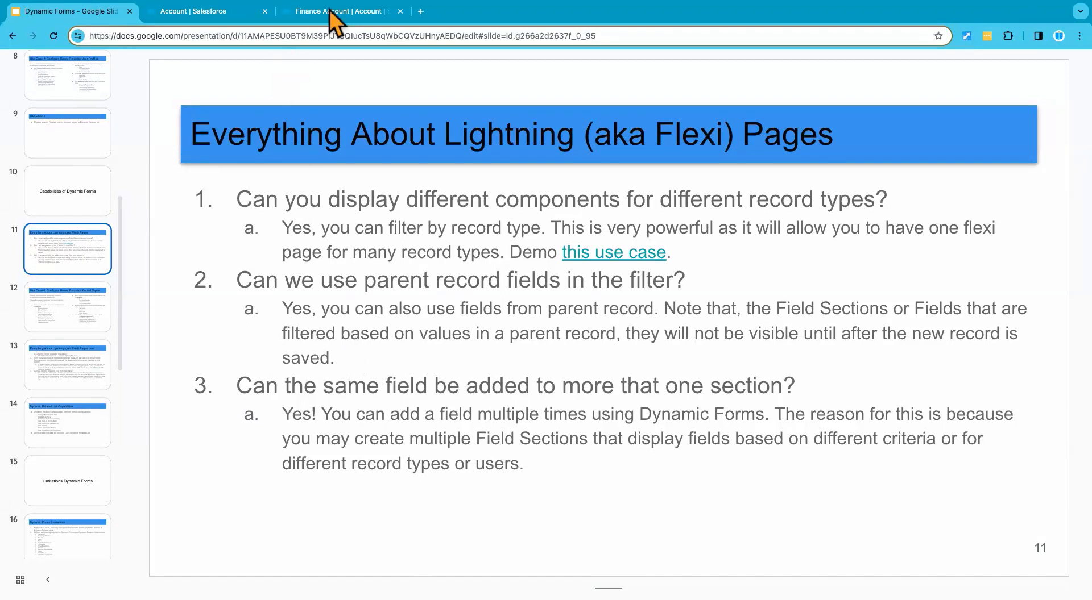
Step: Switch to Salesforce, open the Child Alergic Reaction case from the open cases, and open its record page for editing
click(229, 14)
click(319, 12)
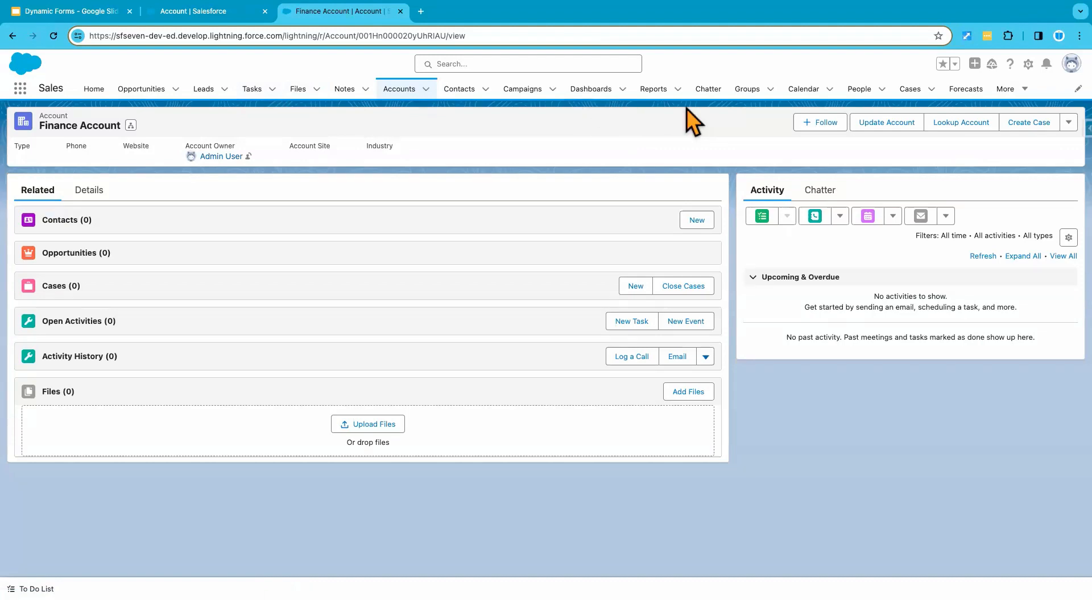
click(910, 89)
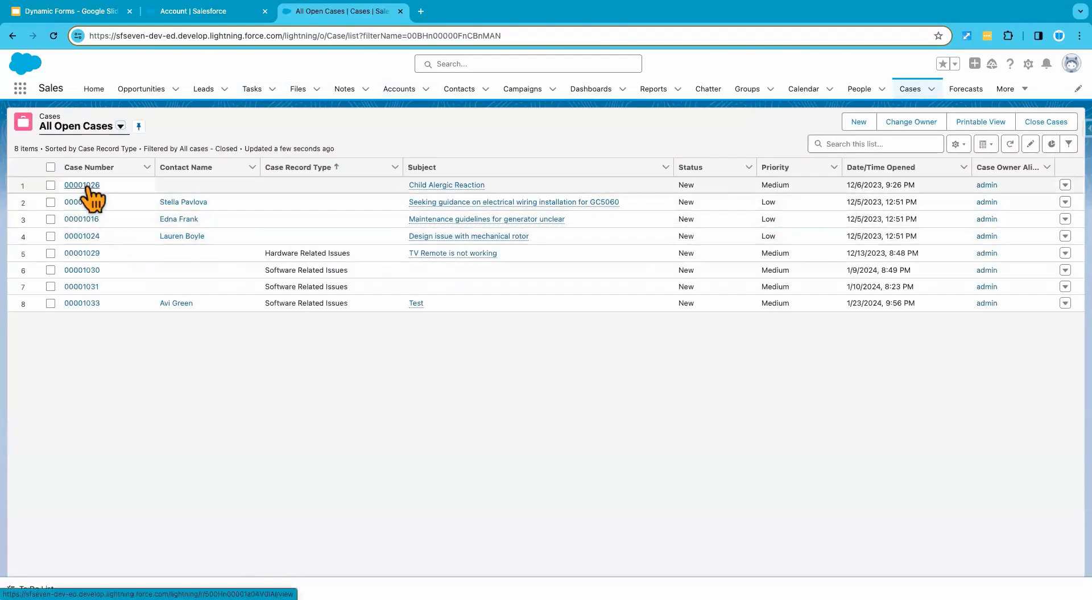
click(85, 186)
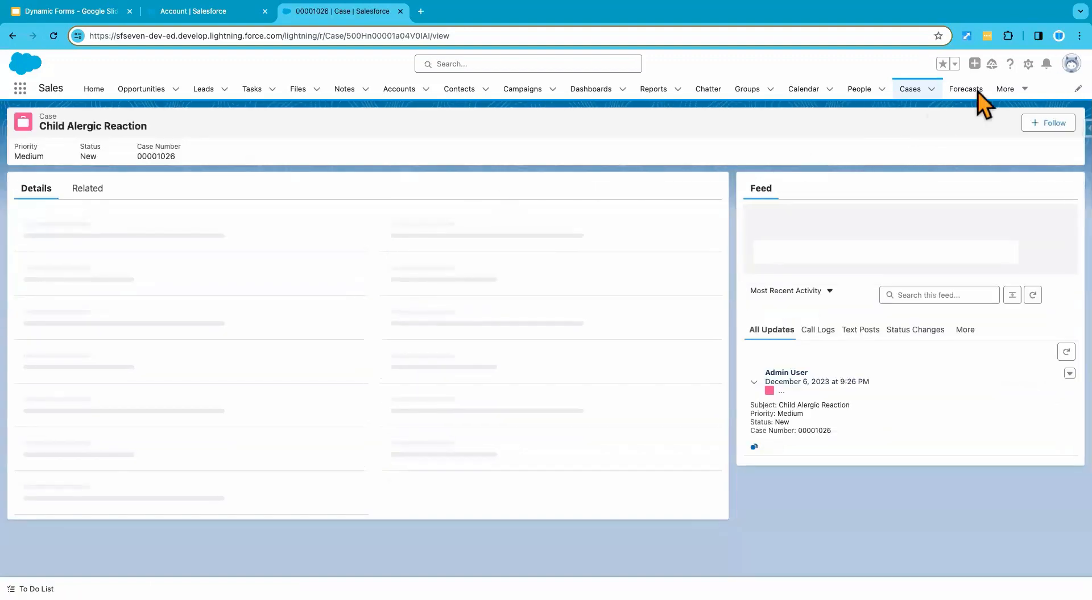
click(1028, 64)
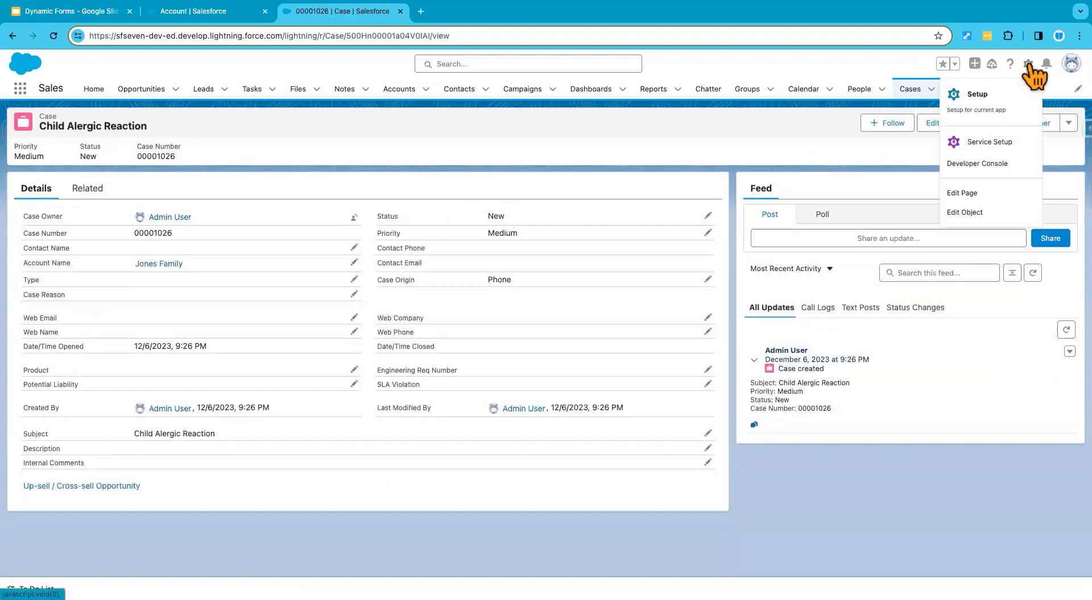
click(962, 193)
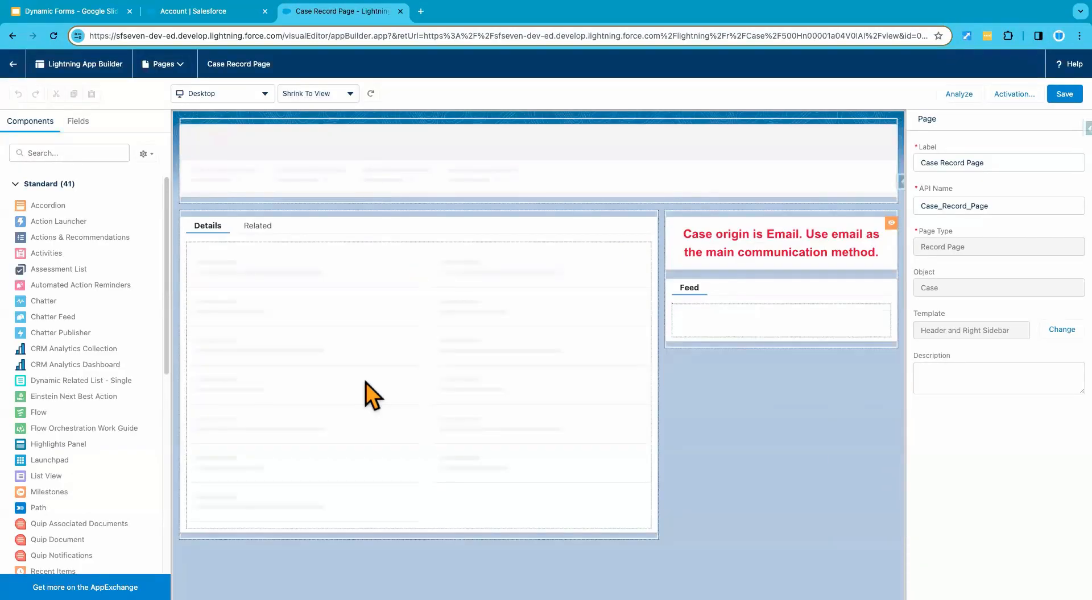
Step: Upgrade the Record Detail component to Dynamic Forms, using Case Layout as the source for fields and sections
click(340, 332)
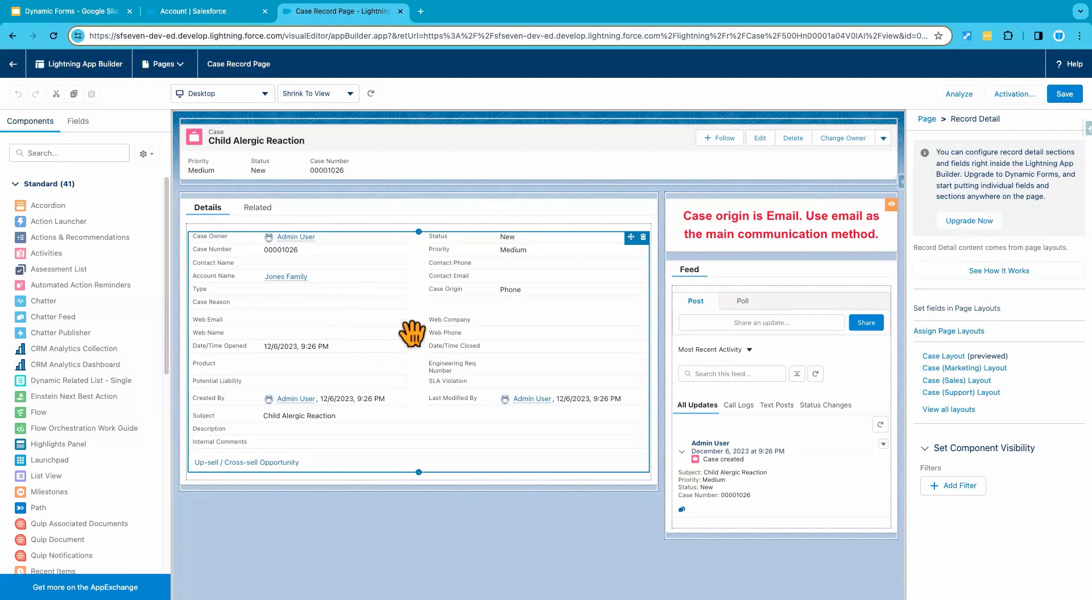
click(966, 223)
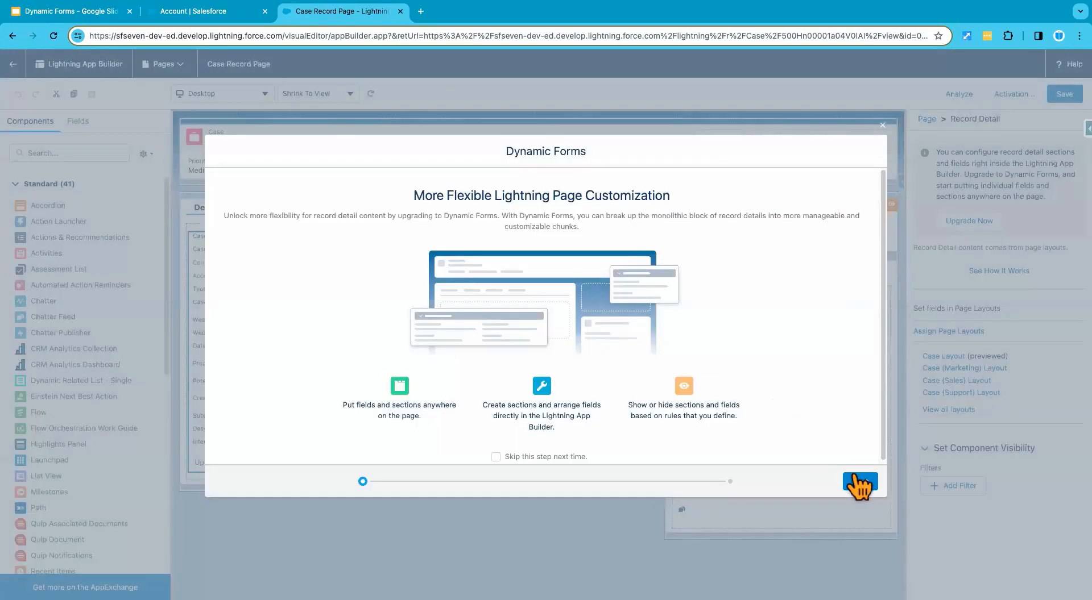
click(857, 480)
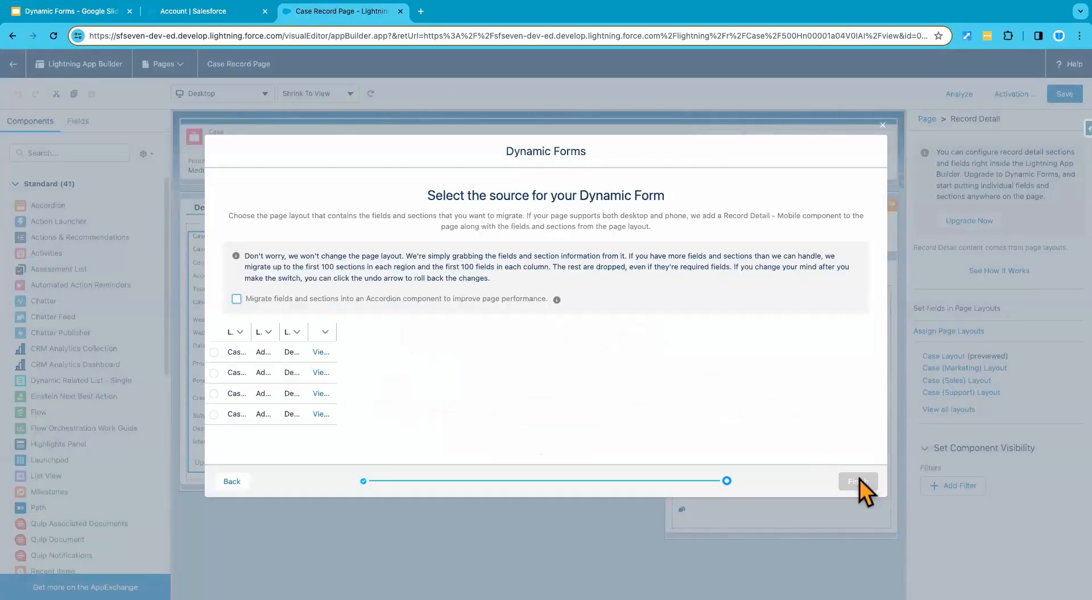
click(214, 352)
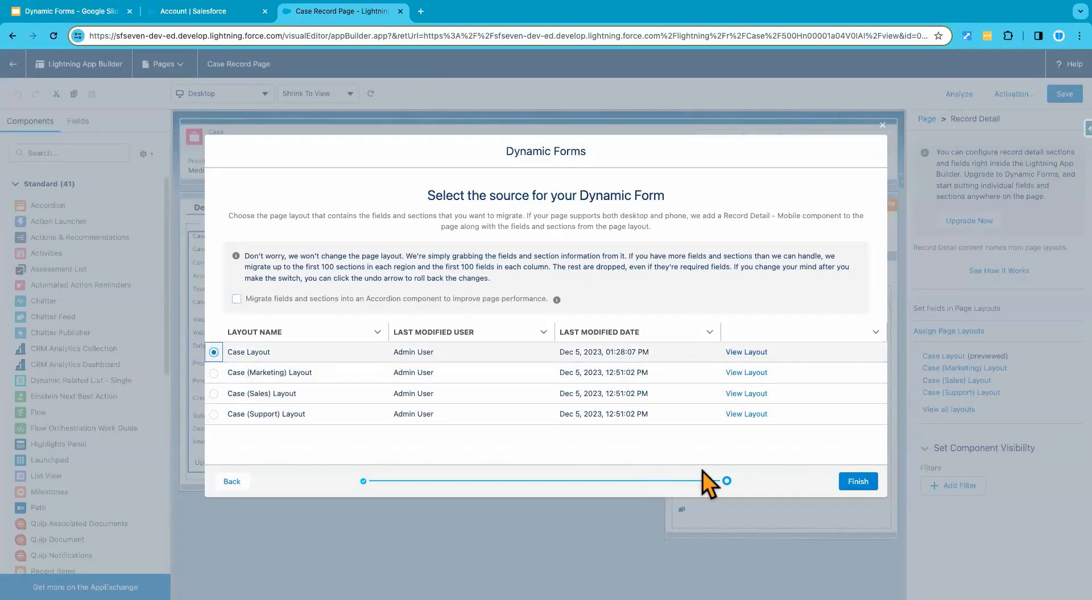
click(853, 481)
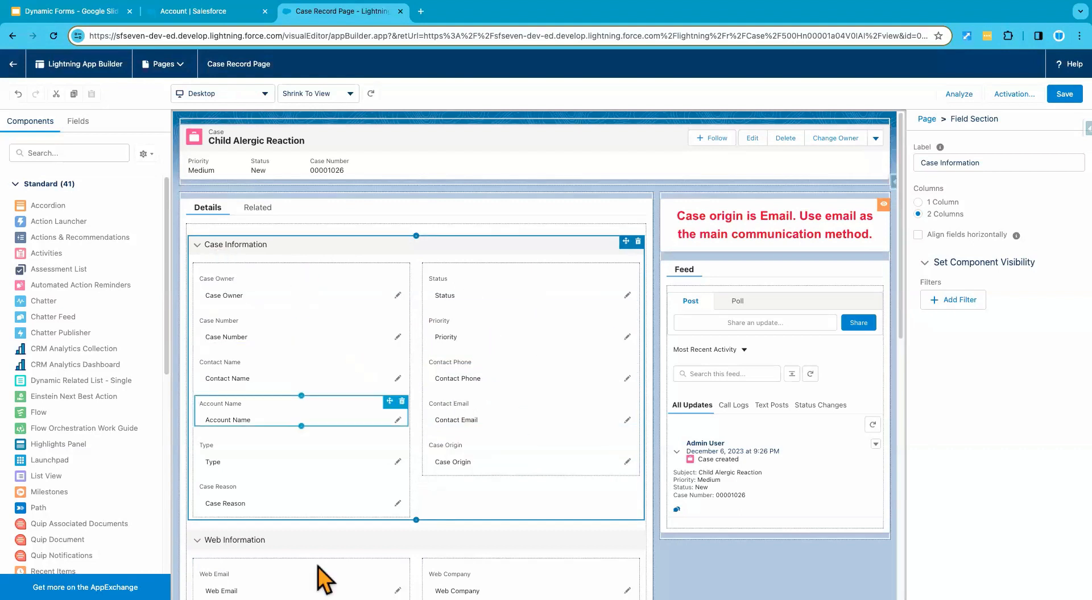
Step: Add a visibility filter to the Web Company field in the Web Information section and look through the selectable record fields
scroll(534, 496, down, 1)
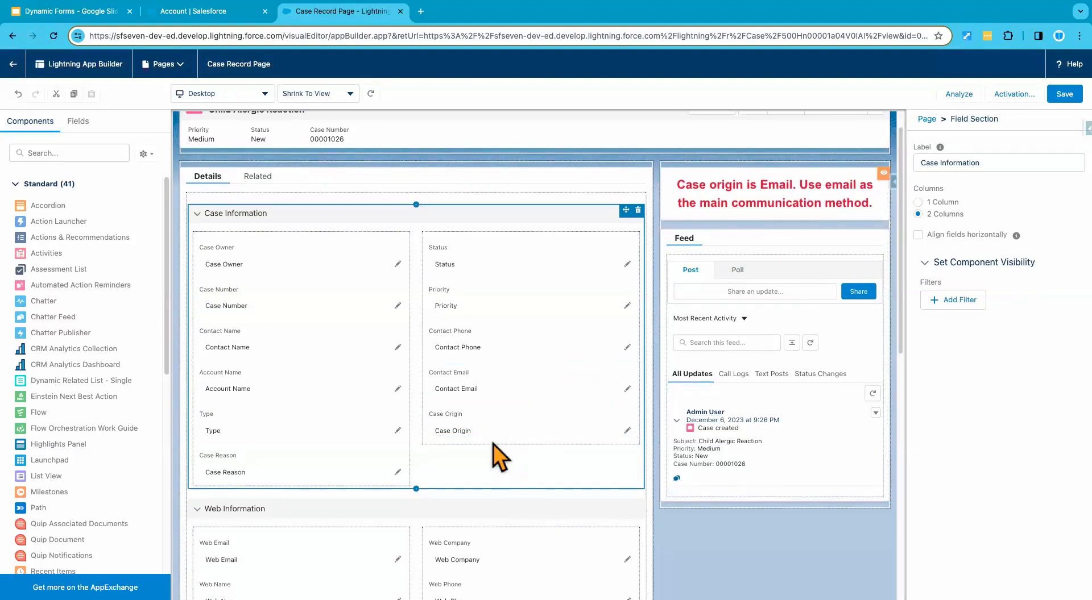
scroll(490, 410, down, 2)
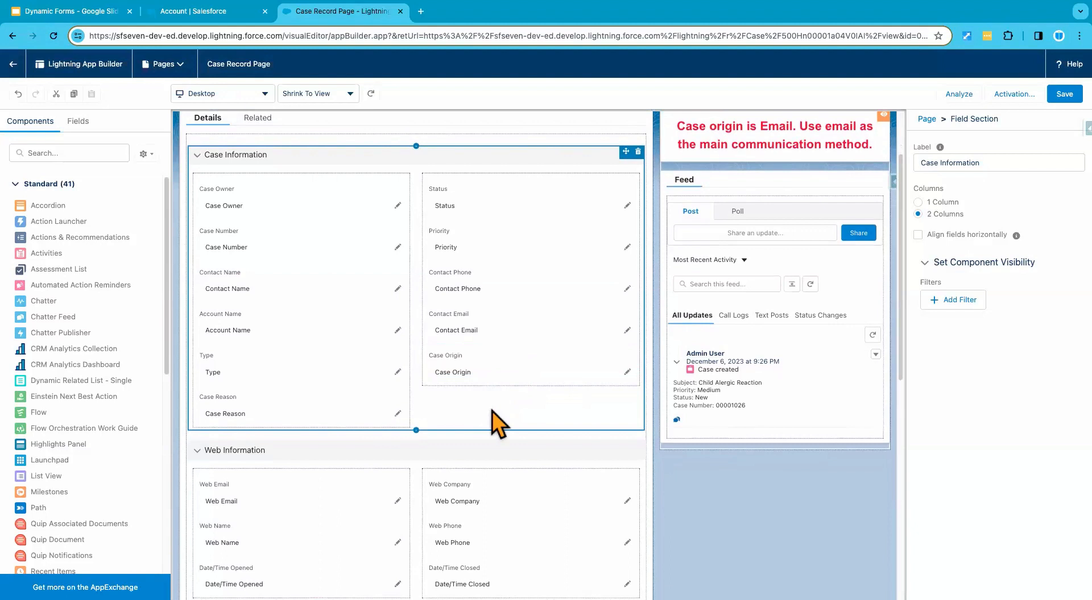
scroll(492, 412, down, 1)
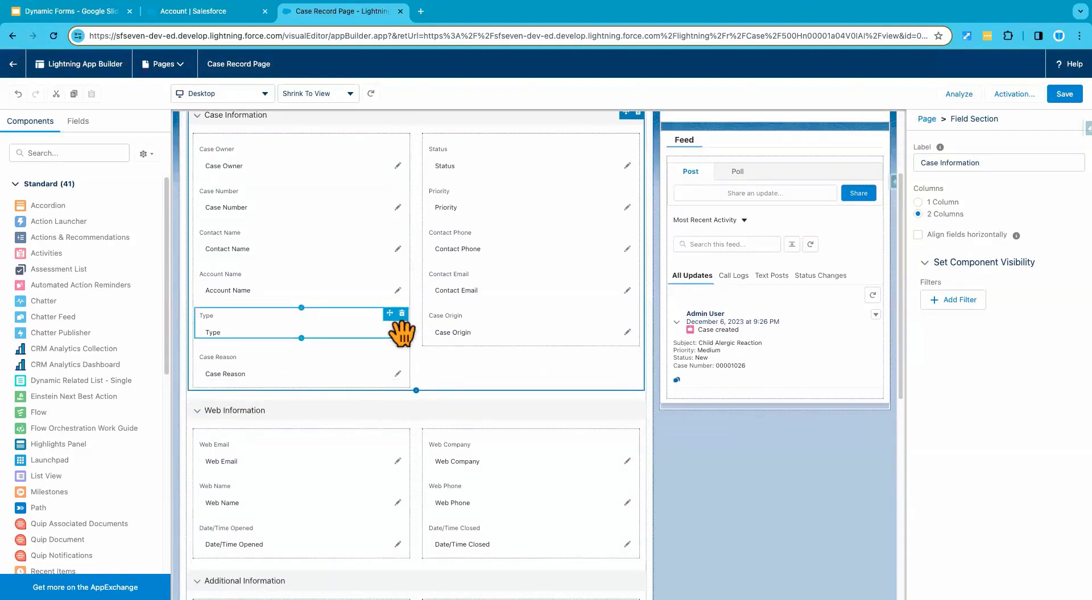
scroll(401, 334, down, 1)
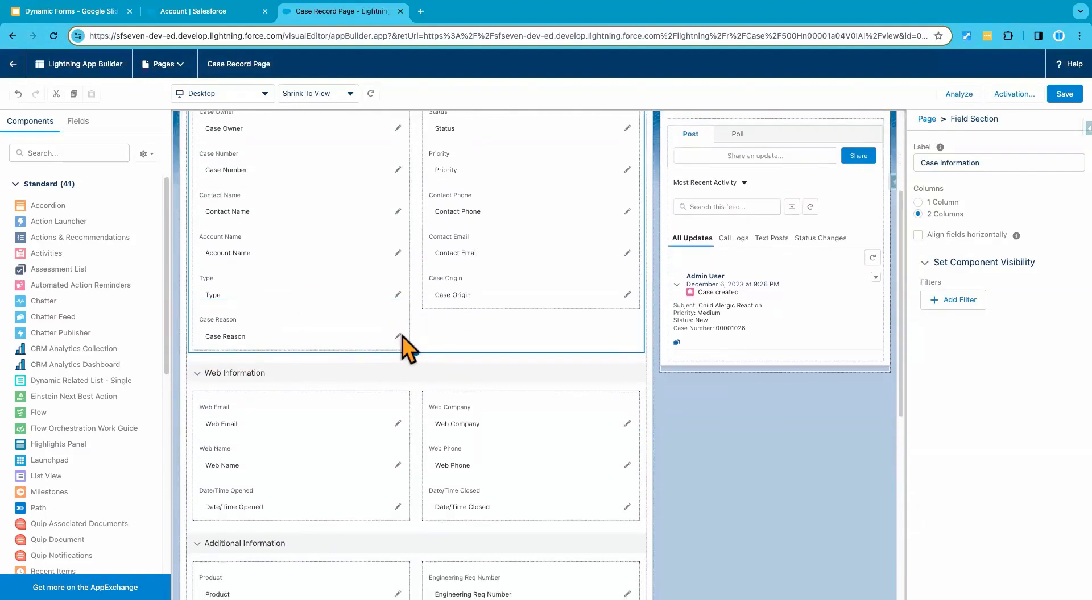
click(490, 420)
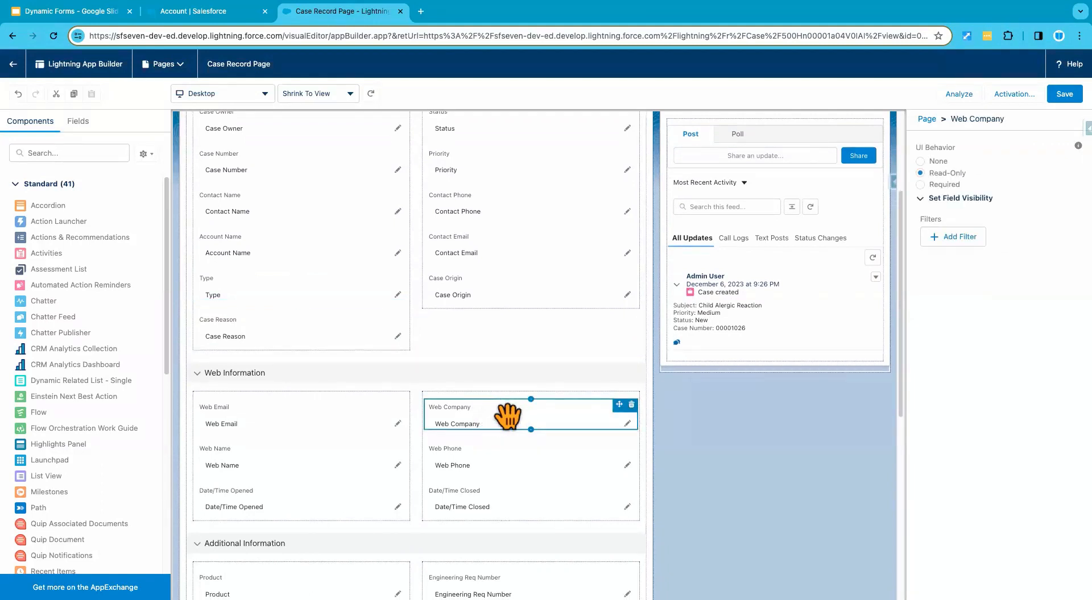
click(947, 250)
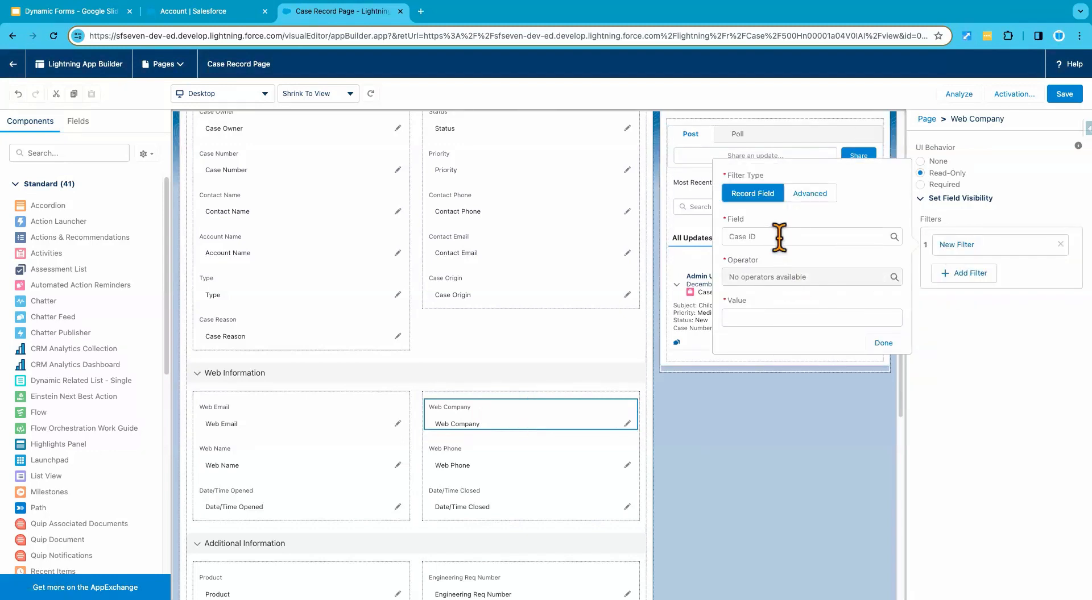
click(779, 237)
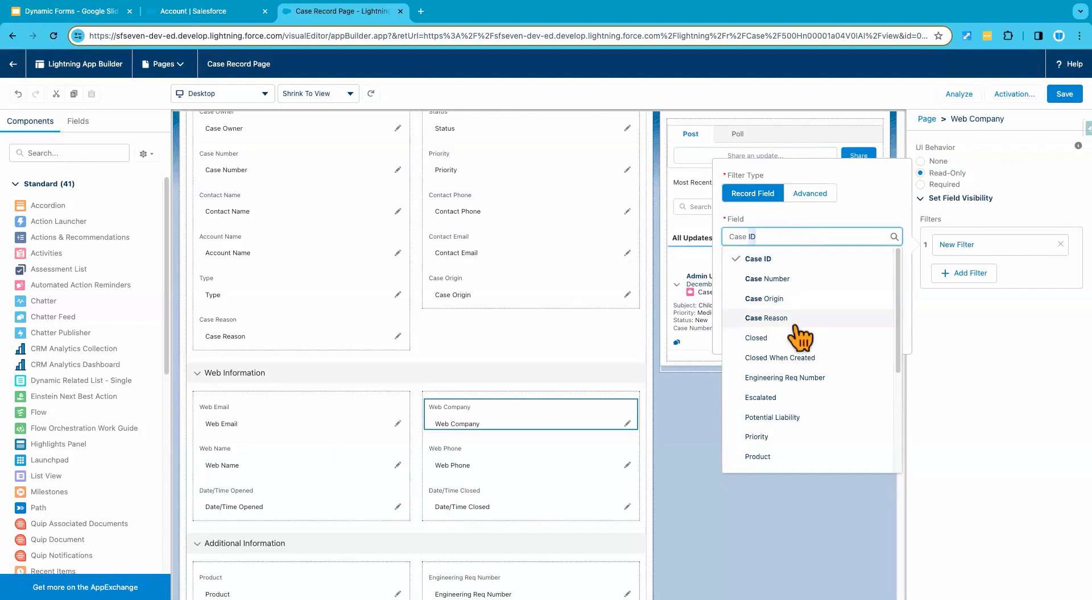
scroll(799, 318, down, 5)
scroll(800, 339, down, 1)
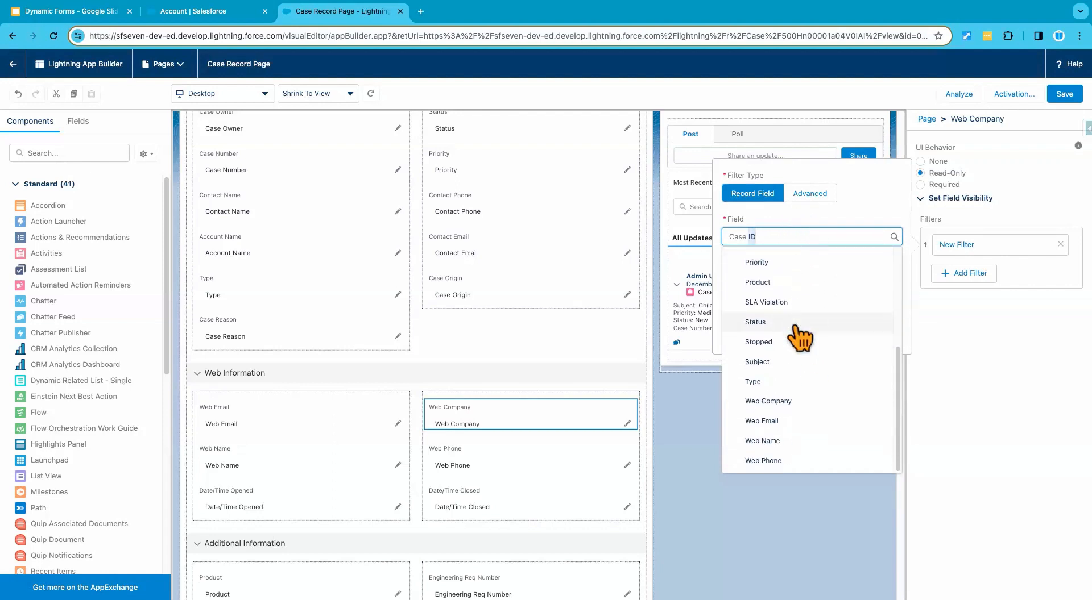
scroll(800, 339, up, 6)
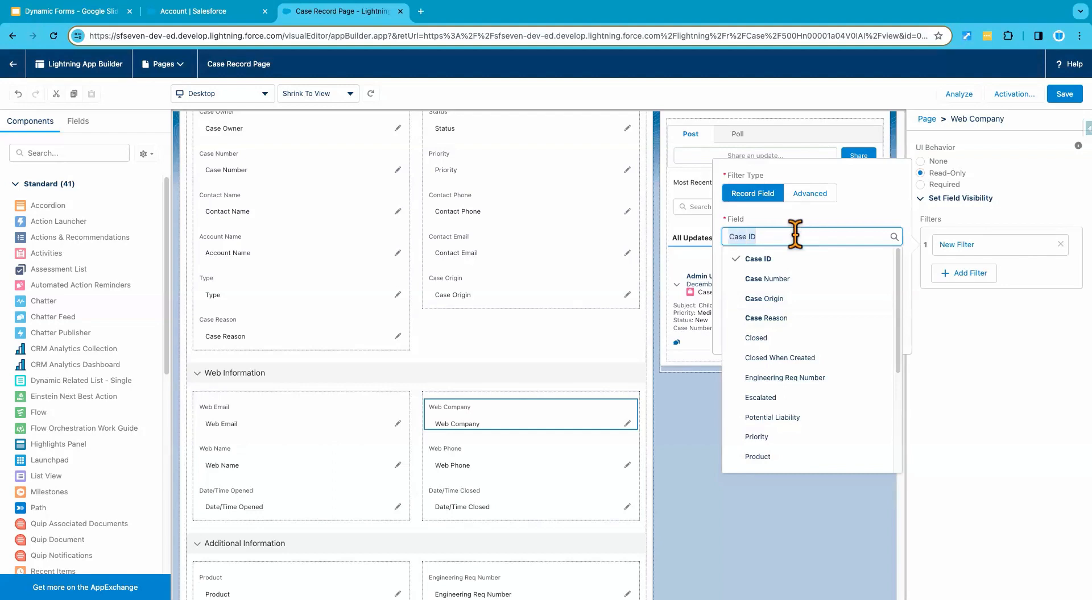
Step: Make the filter Advanced and set its field to Record > Account Name > Account Record Type > Record Type Name
click(809, 194)
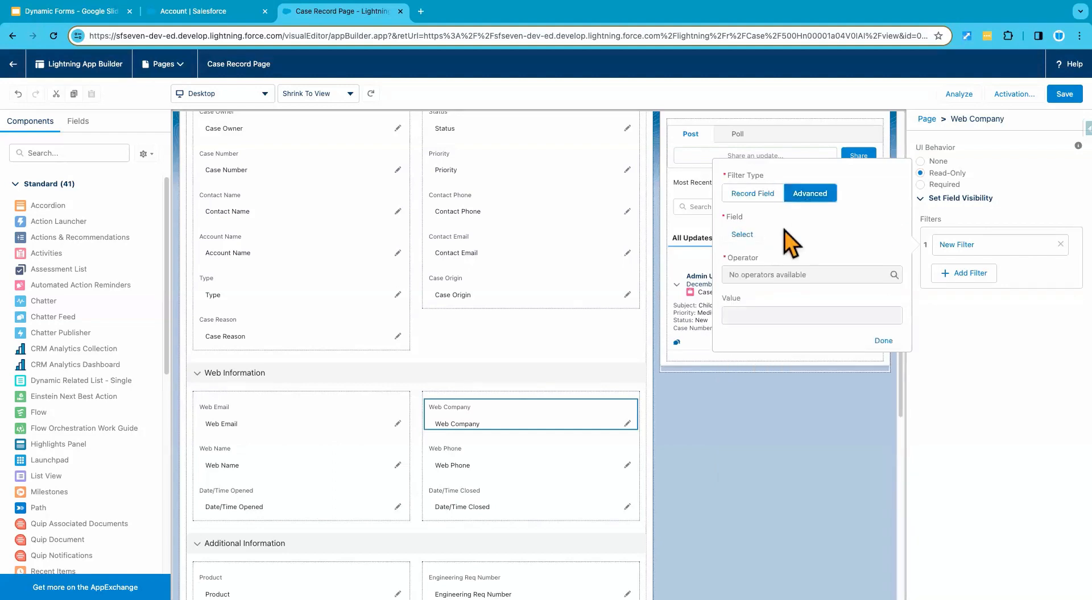
click(742, 234)
click(461, 257)
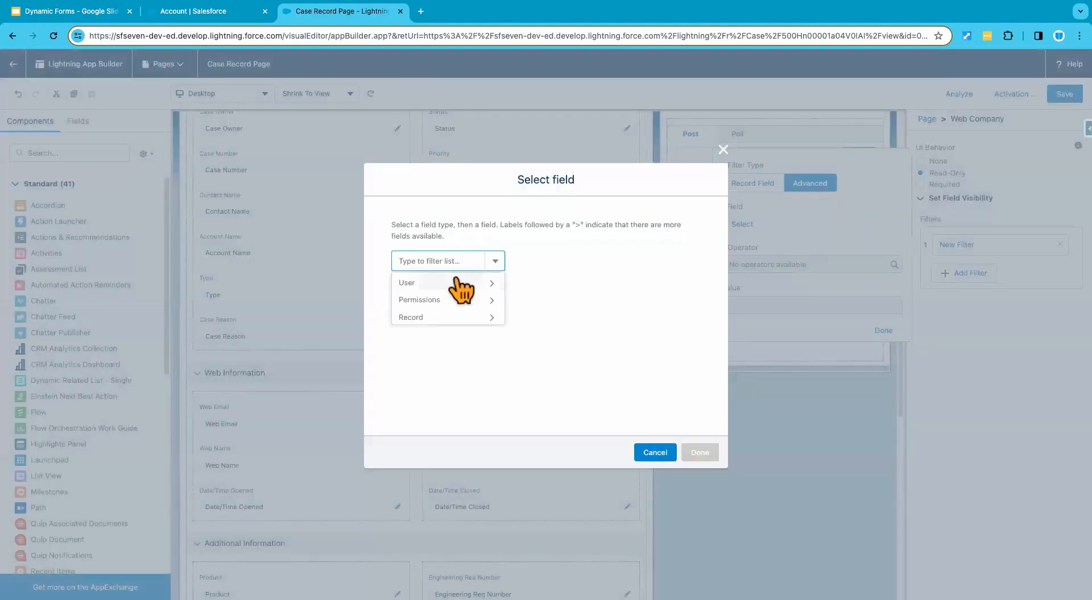
click(448, 315)
click(459, 263)
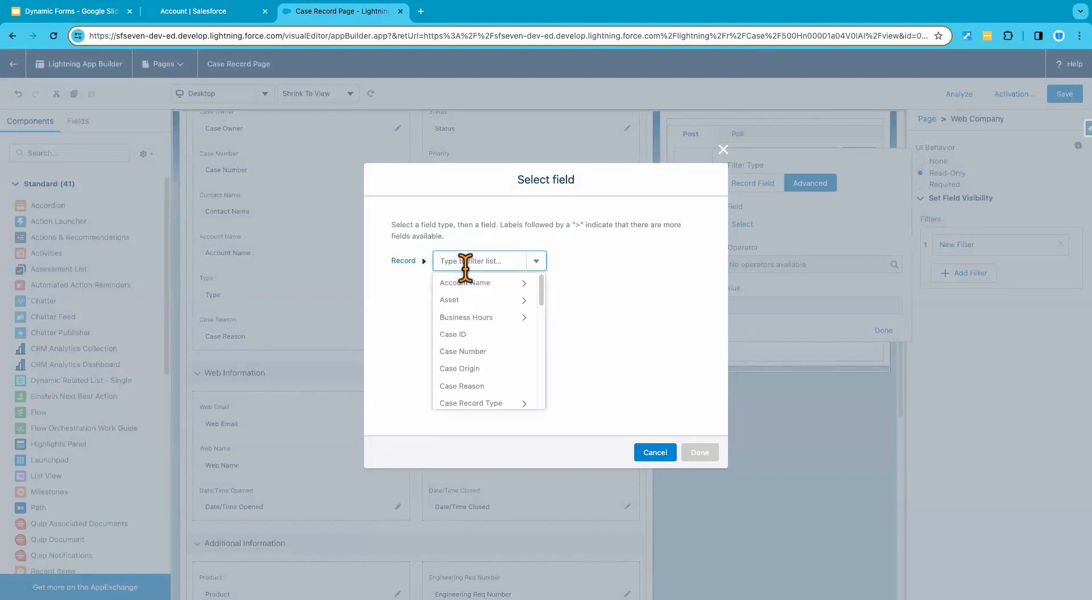
click(488, 284)
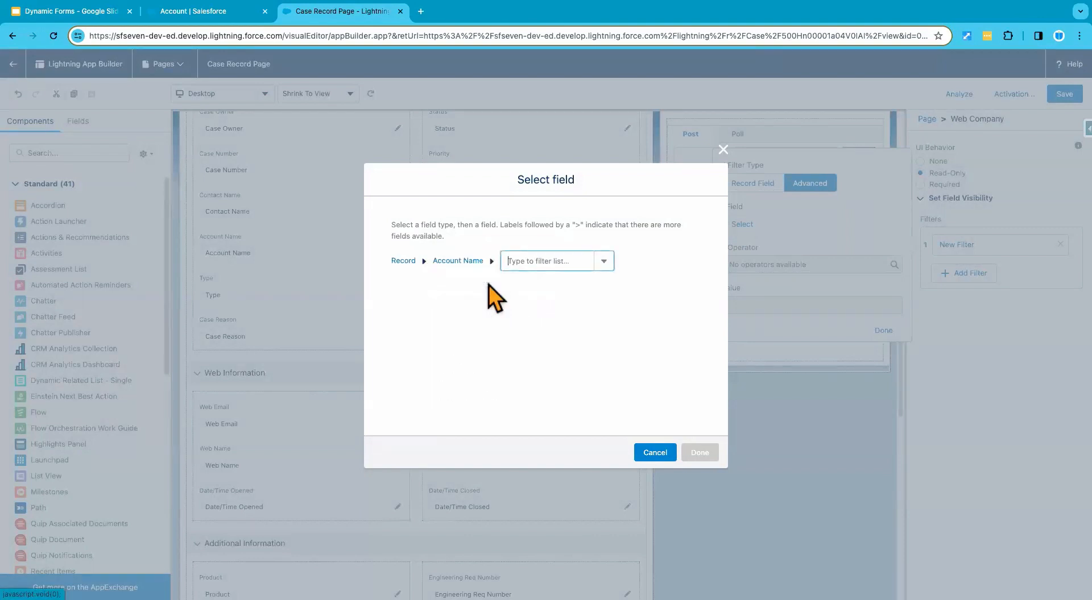
click(532, 260)
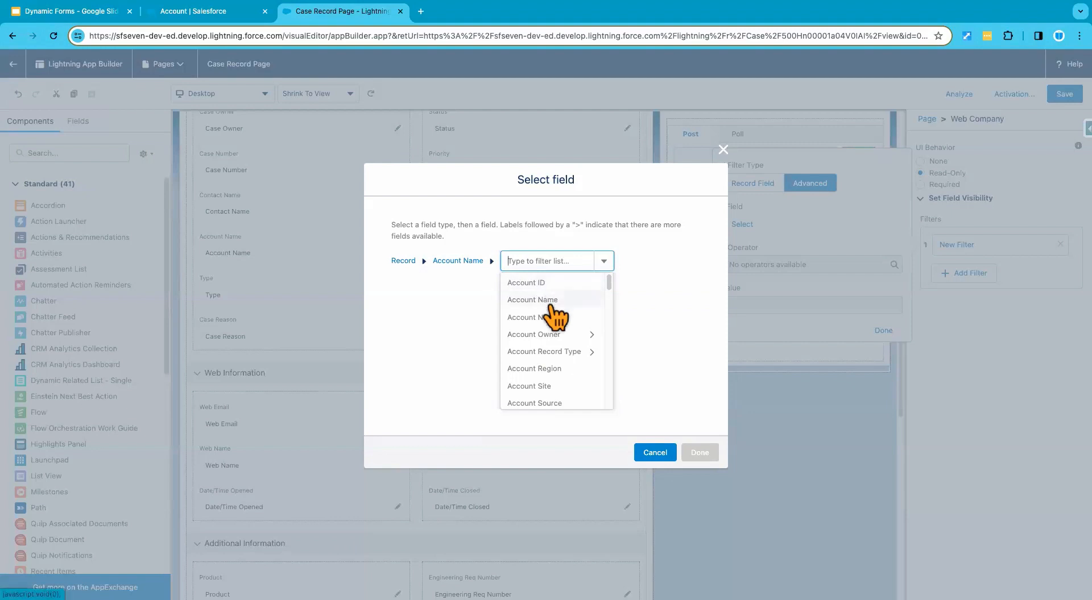
scroll(565, 343, down, 1)
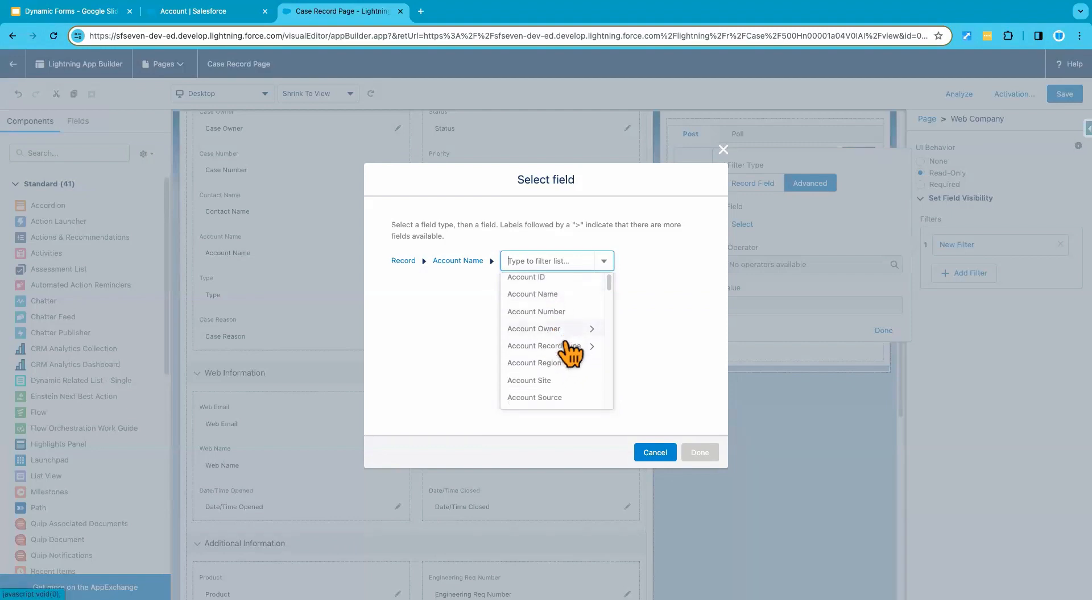
click(564, 346)
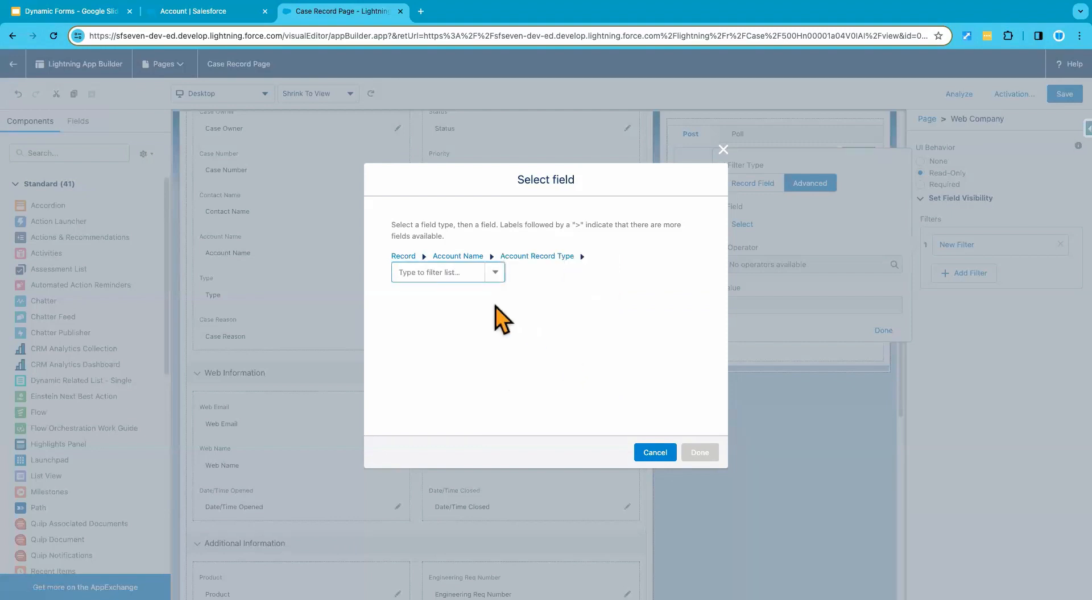
click(454, 275)
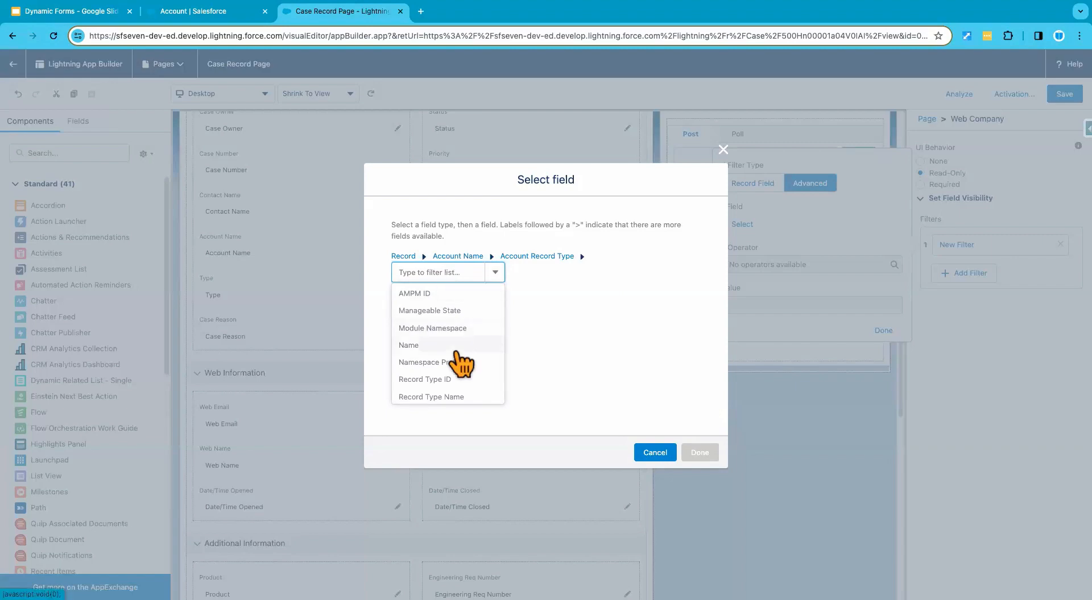
click(459, 397)
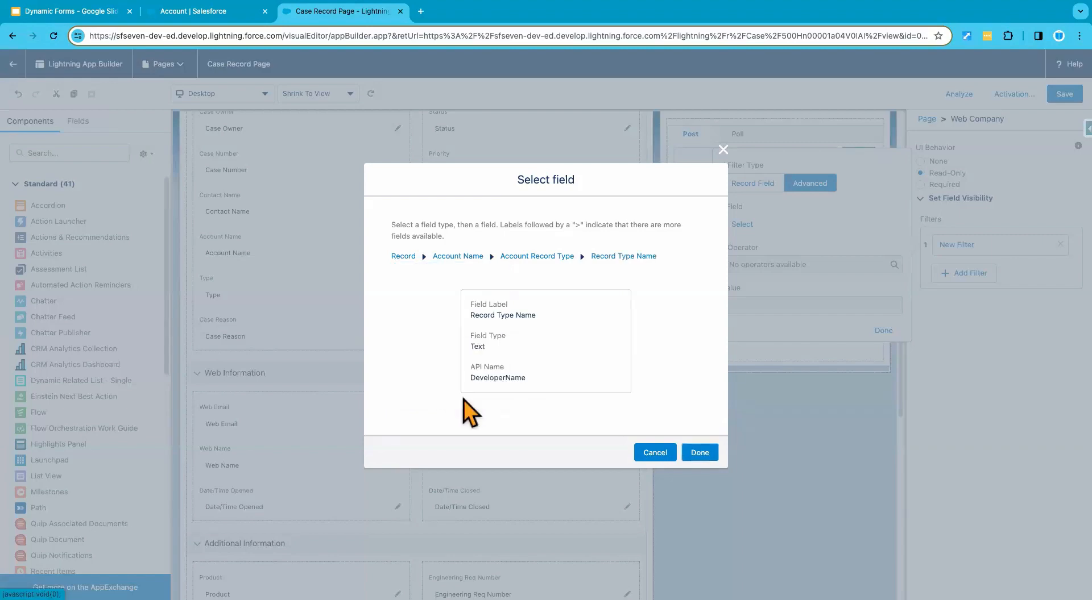
click(699, 454)
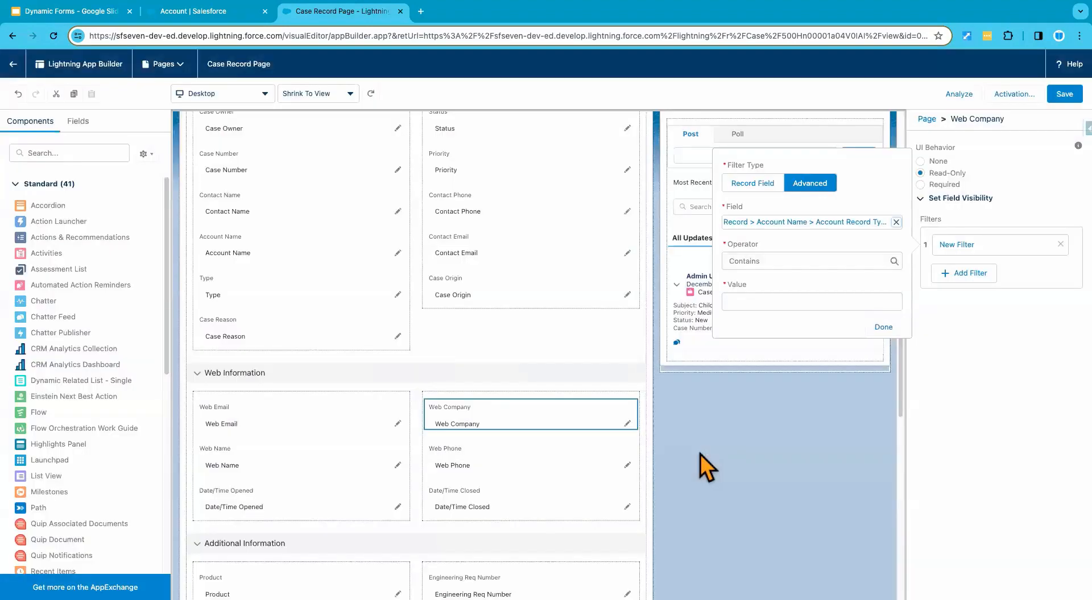
Step: Complete the Web Company visibility filter with the operator Equal and the value Financial
click(768, 262)
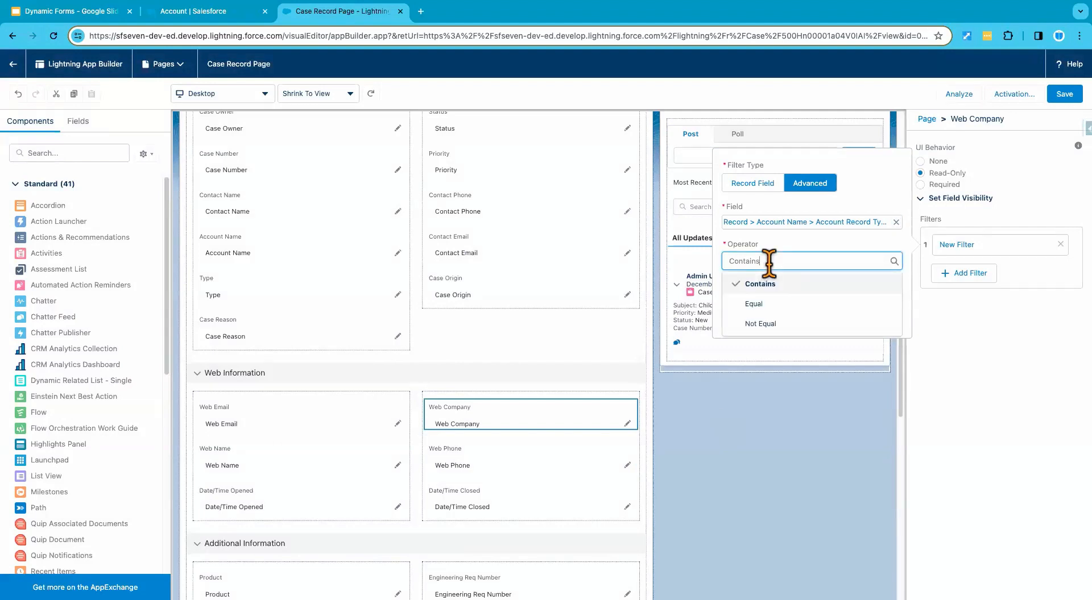
click(769, 306)
click(765, 302)
text(Financial)
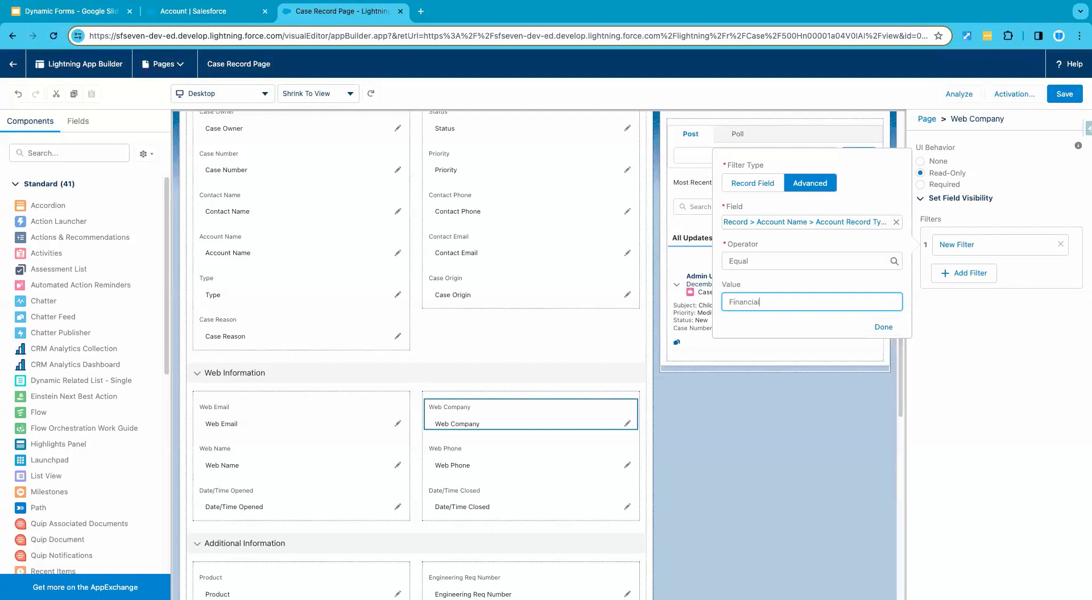
click(775, 321)
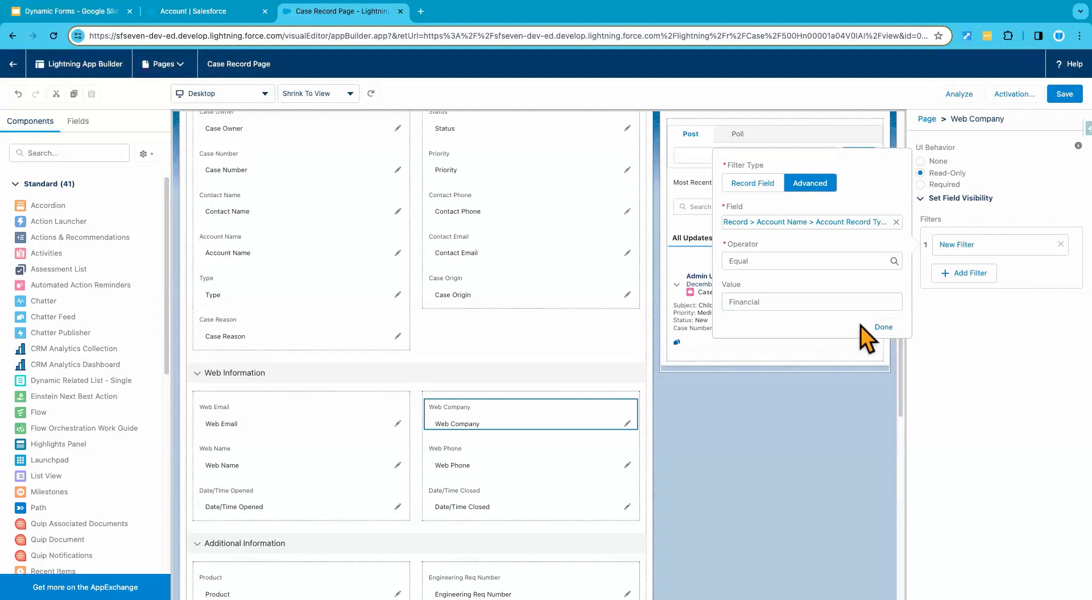
click(884, 328)
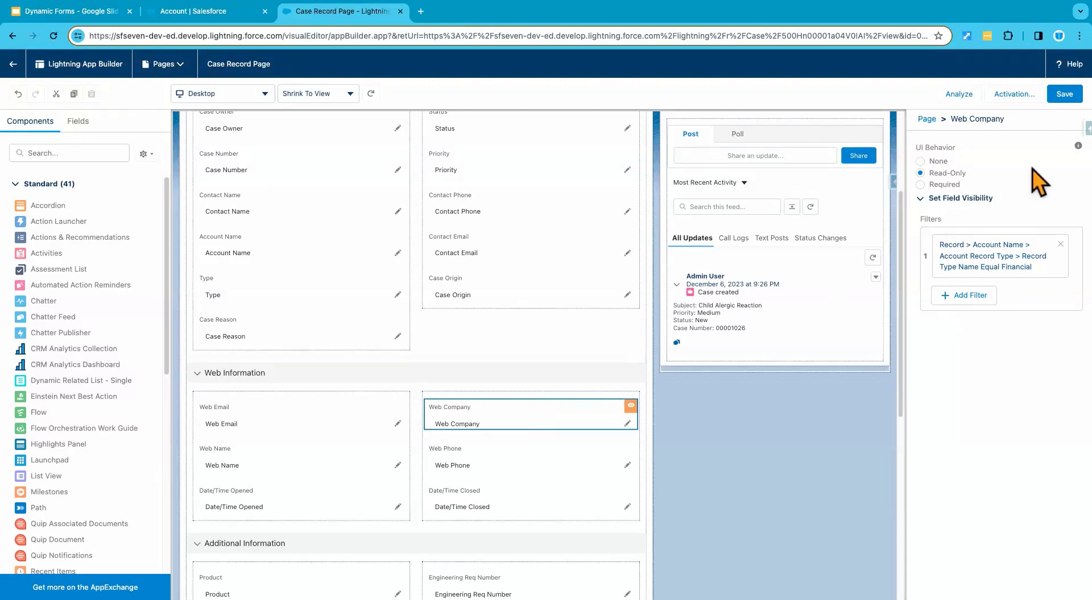
Step: Save the Case Record Page and return to the Child Alergic Reaction case to check its detail sections
click(1065, 95)
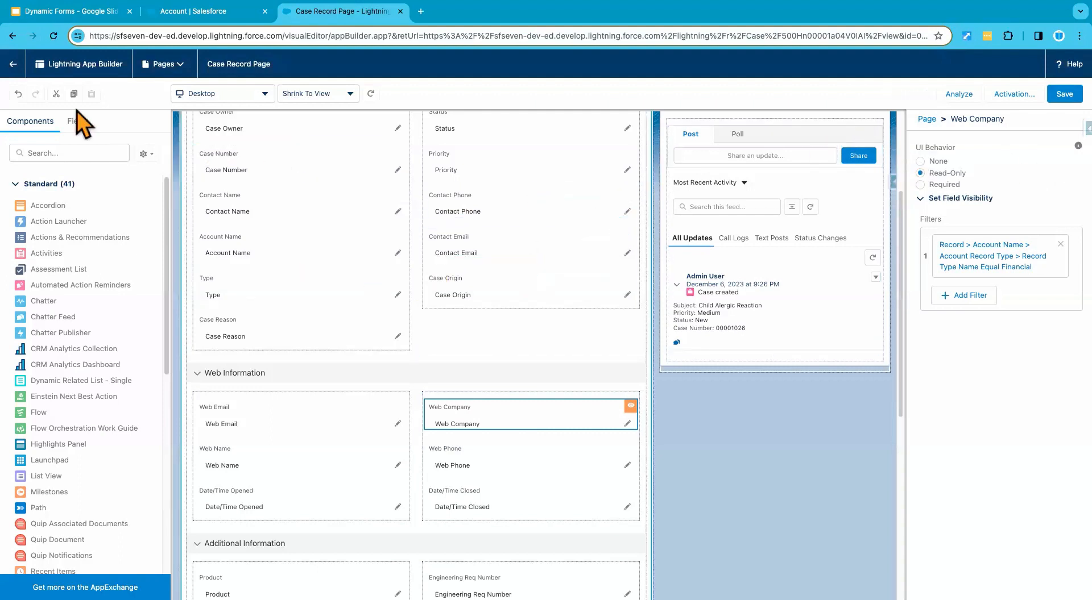
click(22, 66)
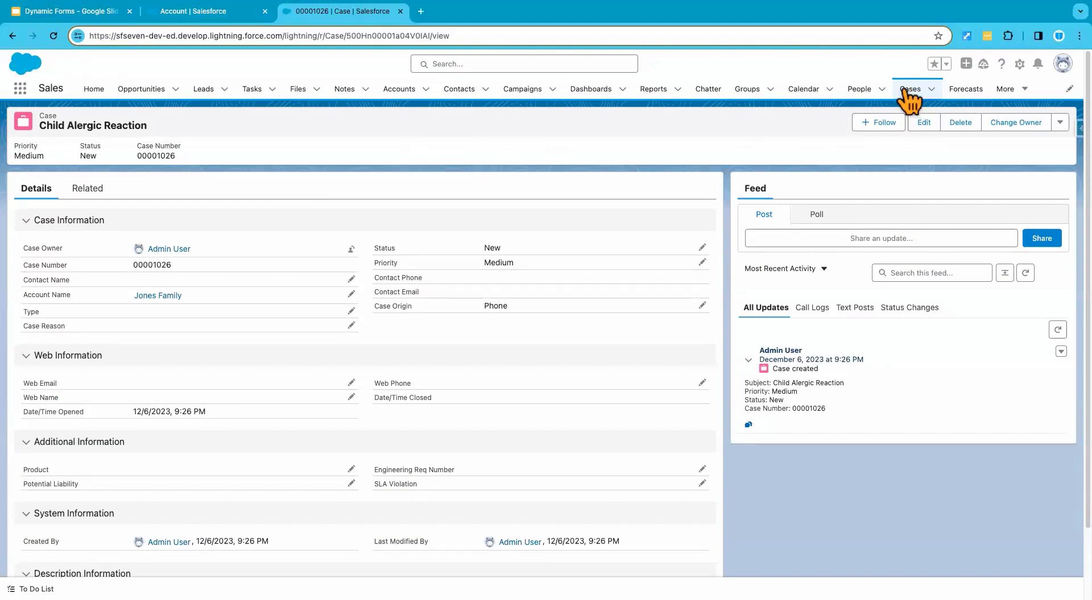
scroll(205, 347, down, 1)
scroll(206, 347, up, 2)
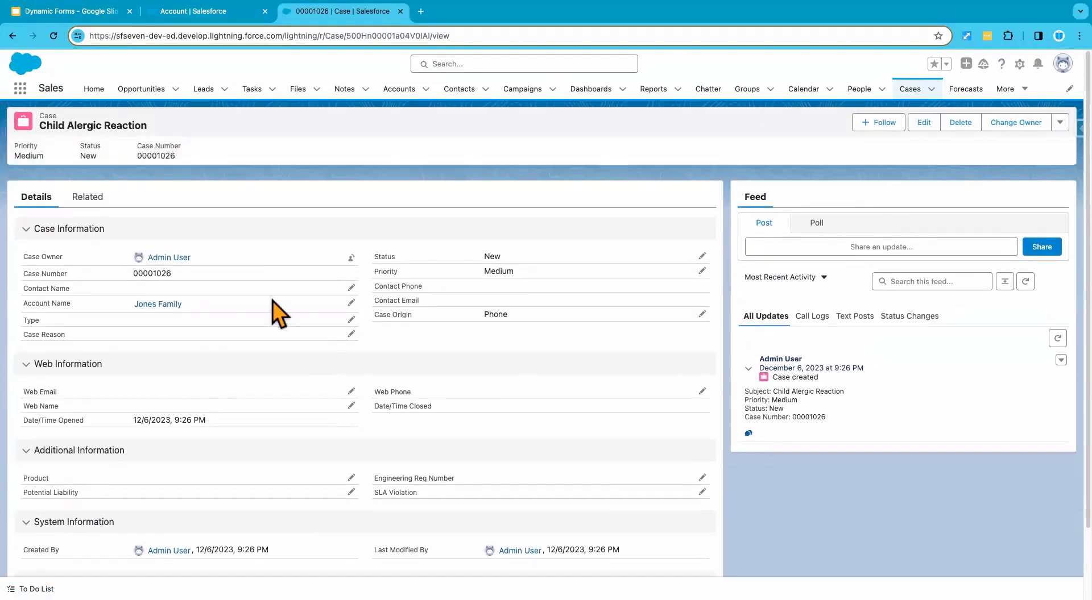
Step: Change the display density so field labels sit above their values, and check the case's Web Information section
click(1061, 67)
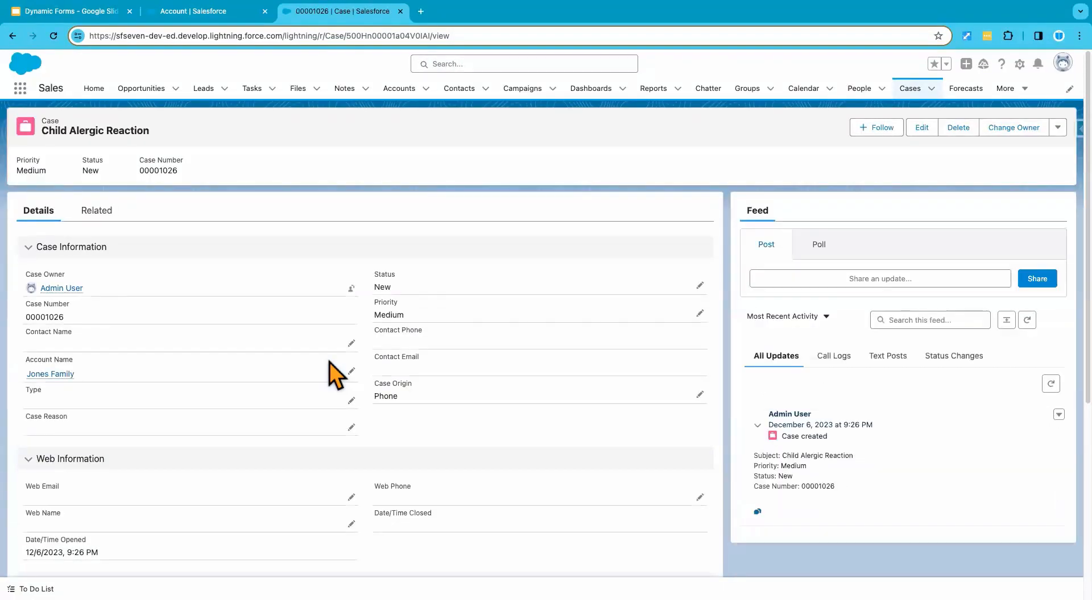
scroll(312, 455, down, 3)
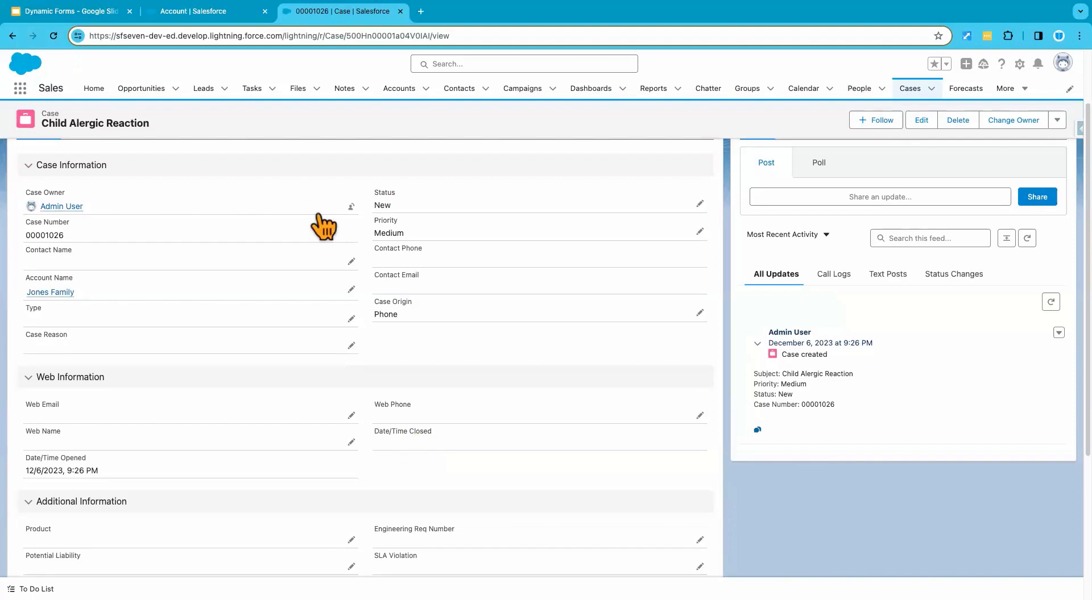
click(216, 12)
click(337, 13)
Step: Duplicate the case's browser tab and open the Case Record Page for editing there to inspect the Web Company field's visibility filter
click(1019, 64)
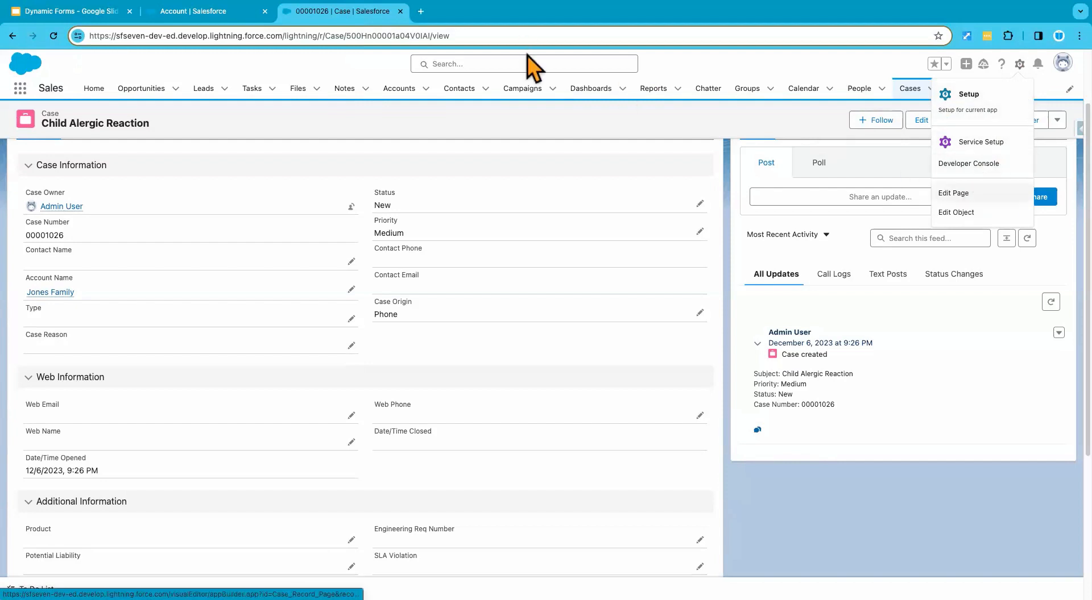
right_click(353, 18)
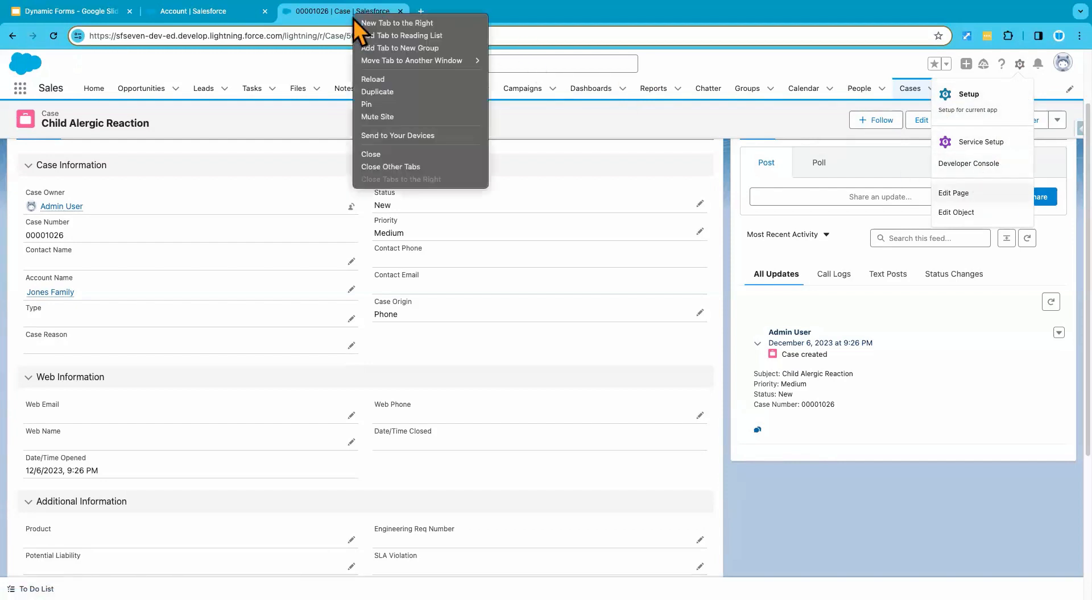
click(390, 93)
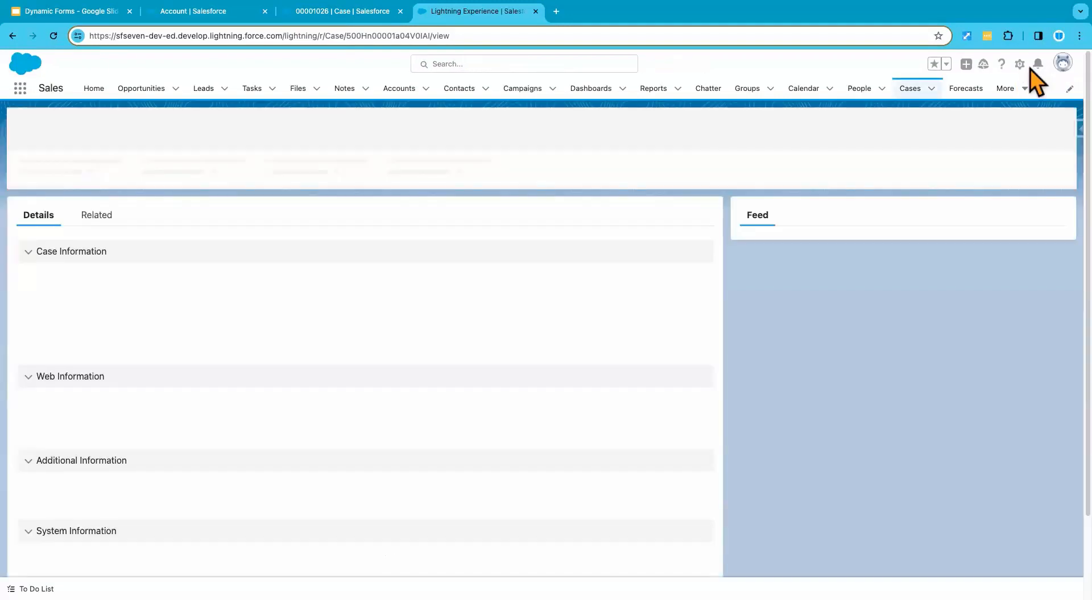
click(1020, 64)
click(961, 193)
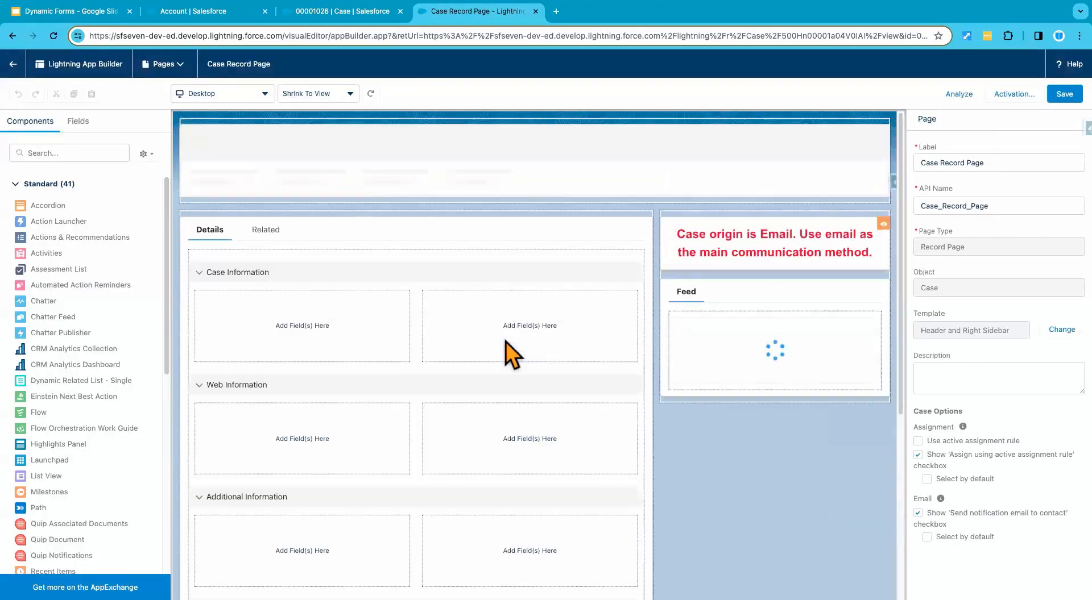
scroll(500, 458, down, 4)
click(499, 467)
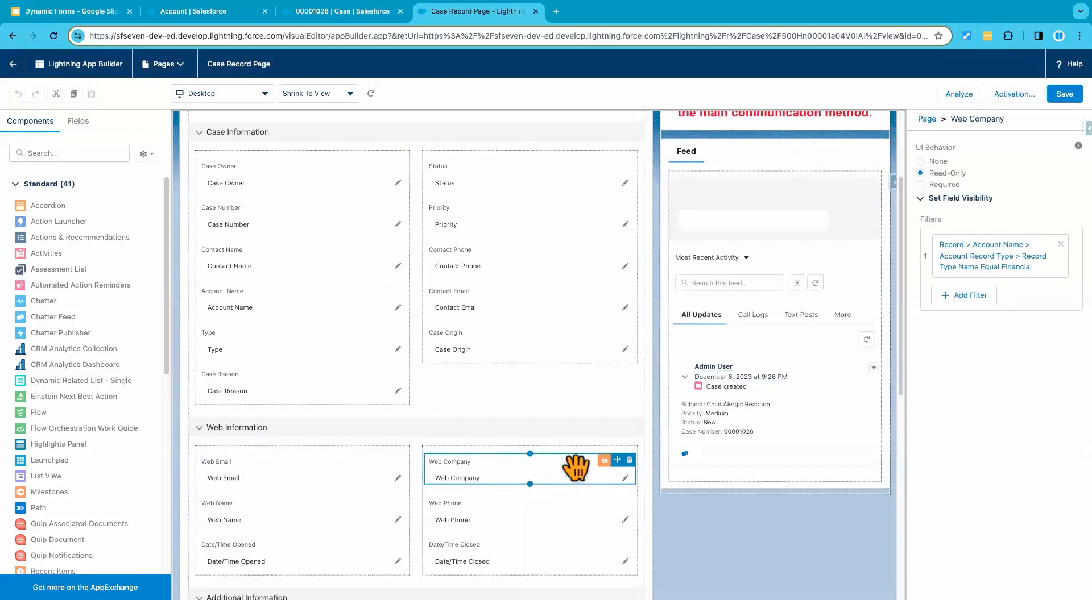
Step: Back on the Child Alergic Reaction case, change Account Name to Finance Account and save the record
click(354, 13)
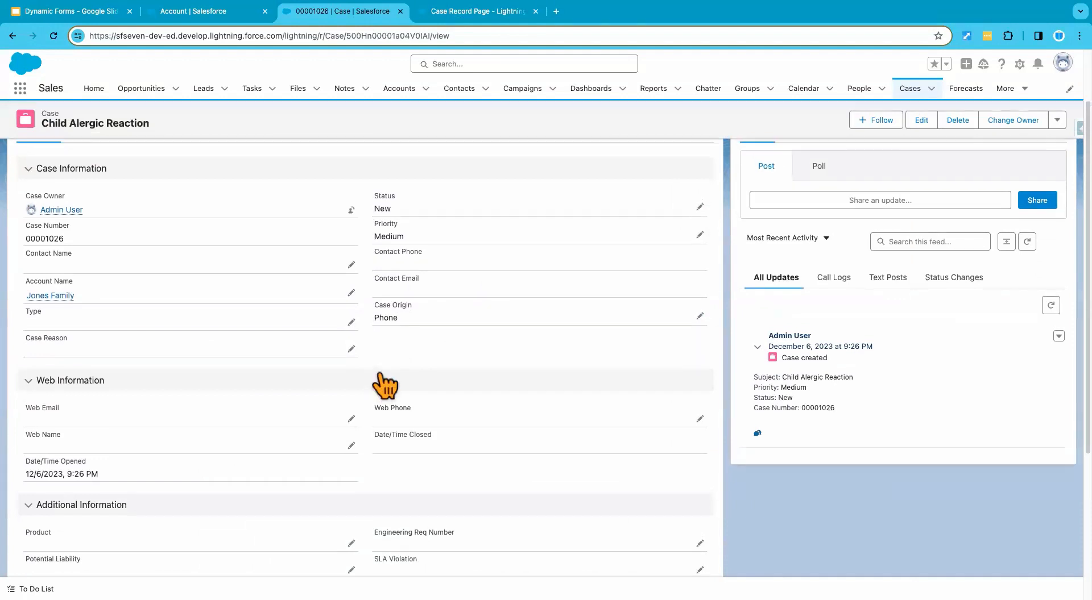
scroll(380, 377, up, 3)
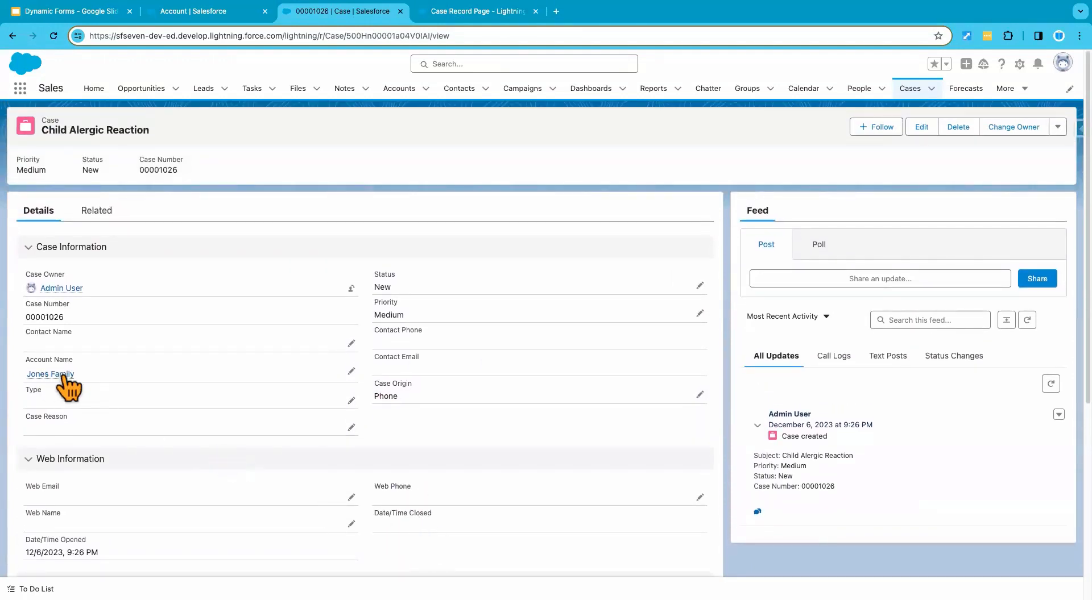
mouse_move(55, 376)
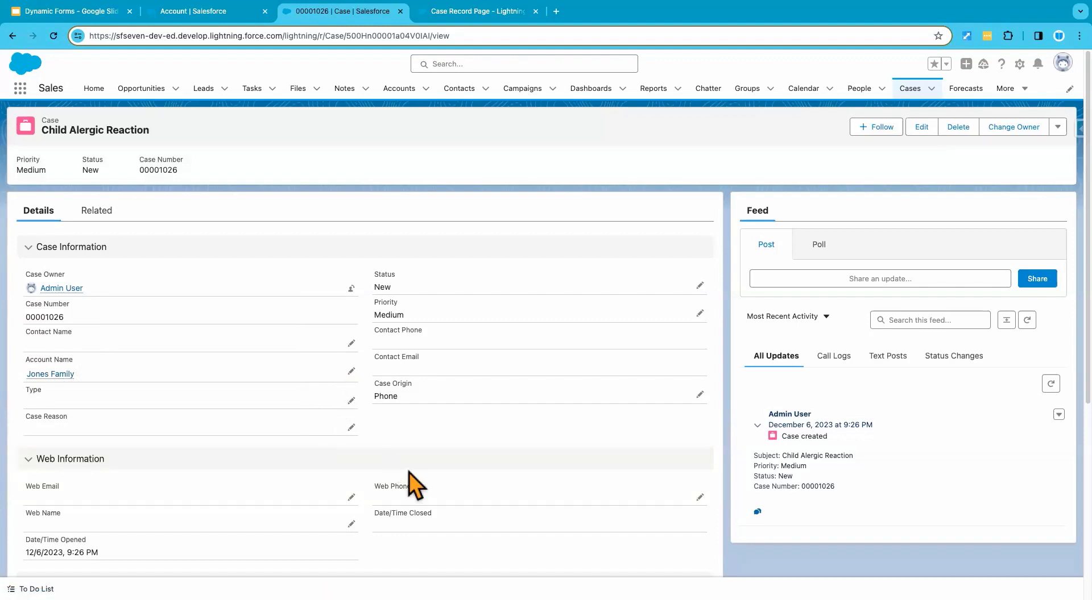
click(352, 371)
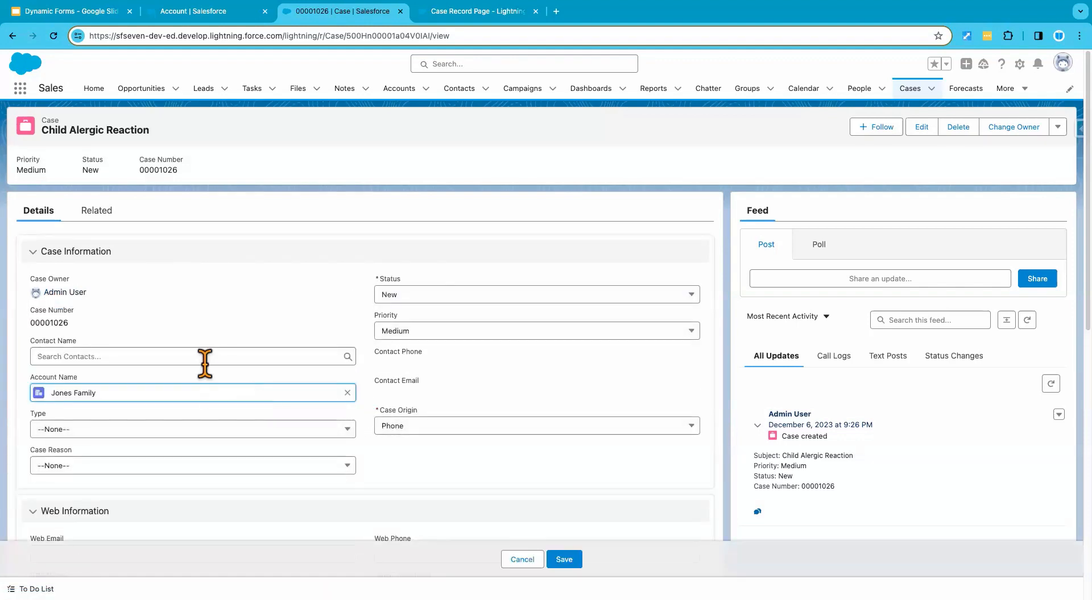
key(BackSpace)
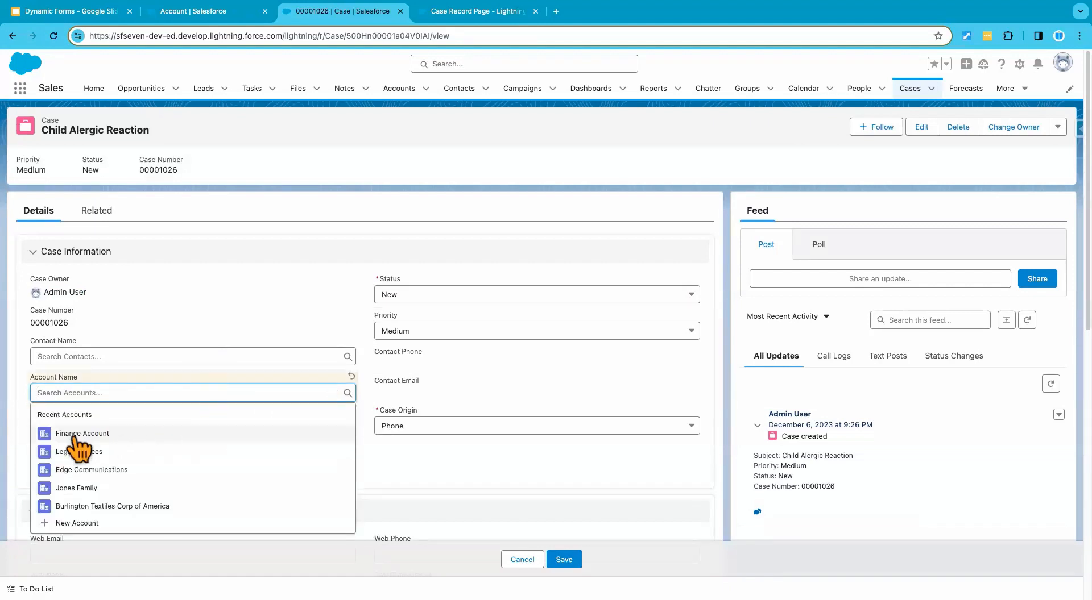
click(82, 434)
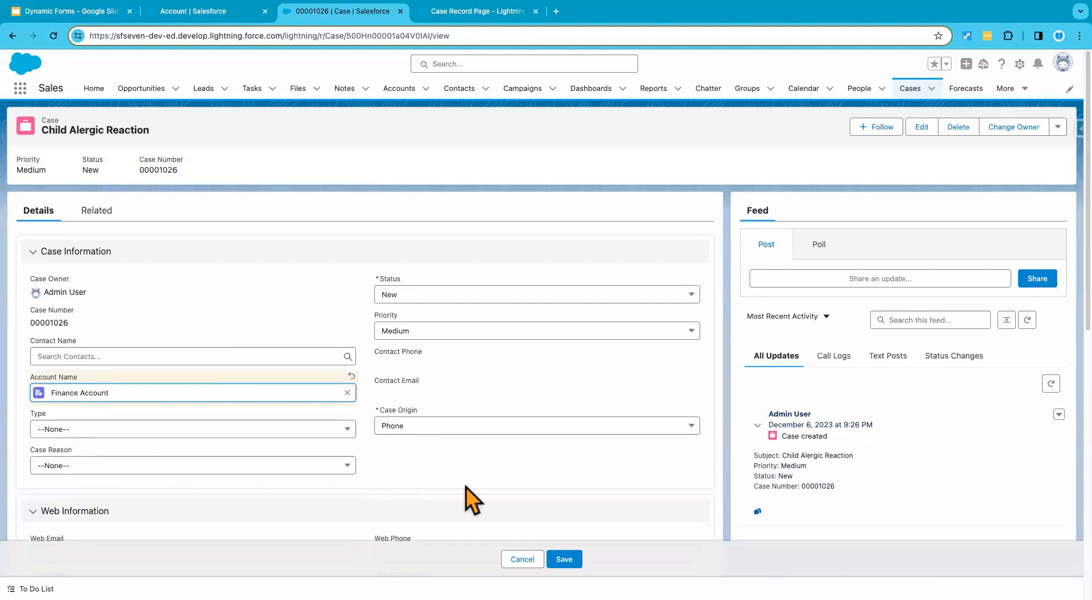
click(563, 560)
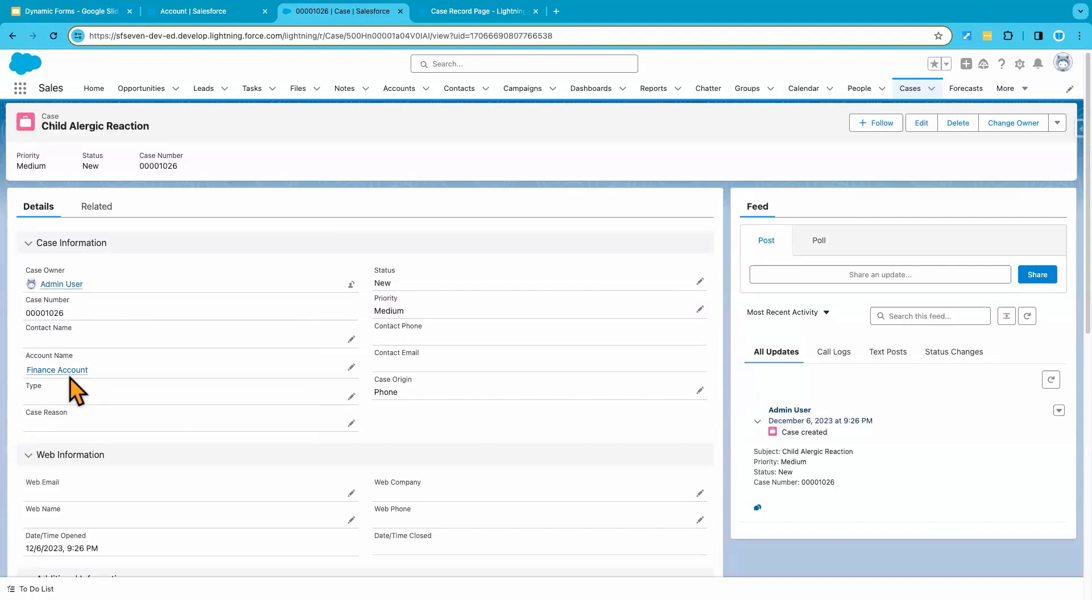
Step: Revisit the Web Company filter on the Case Record Page and read the Everything About Lightning Pages slide
click(457, 12)
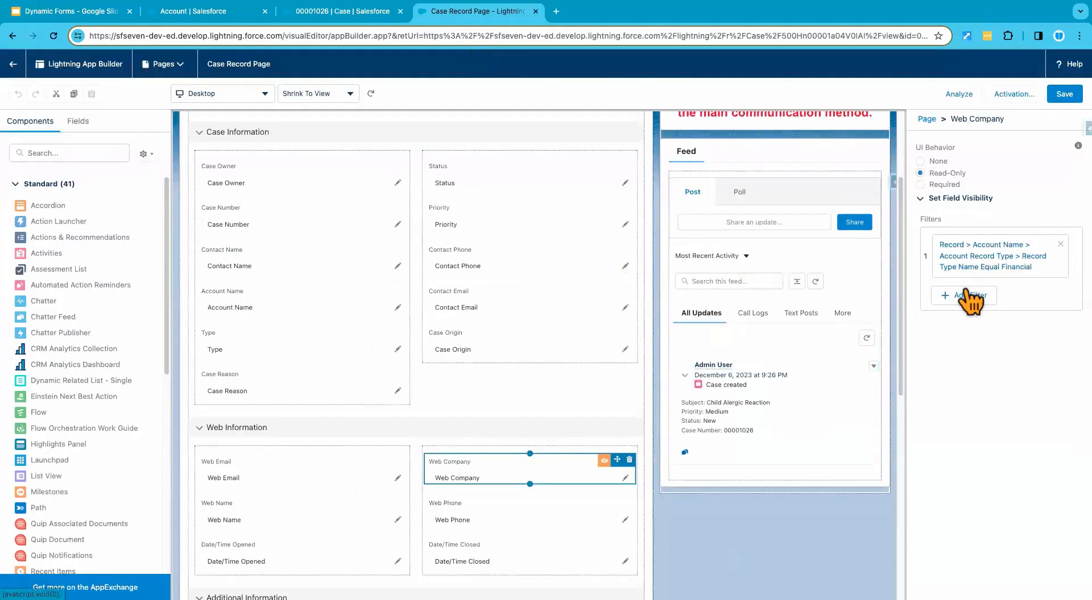
click(96, 13)
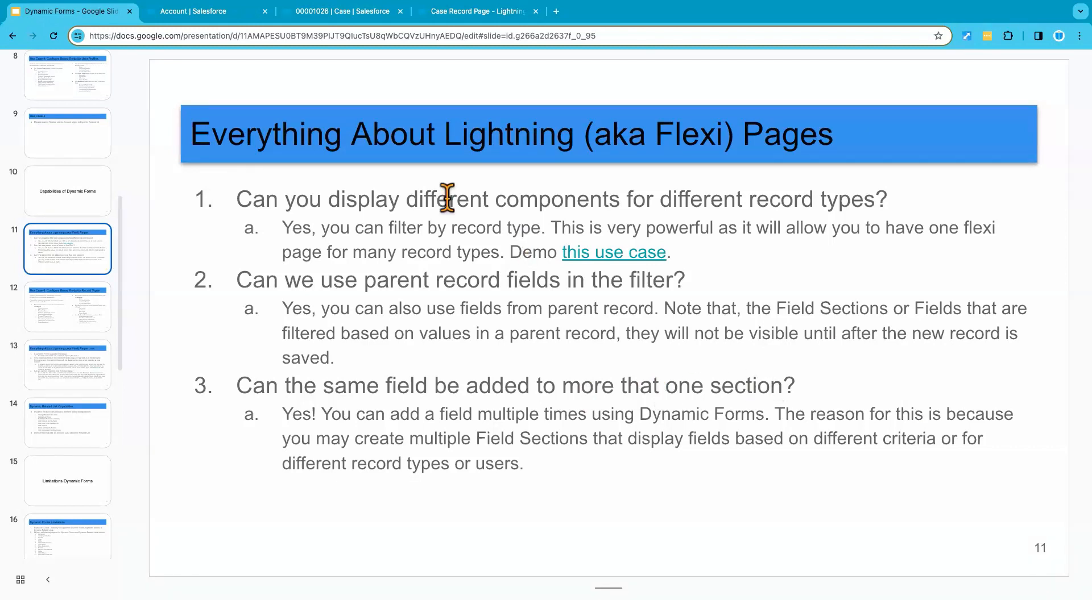
Step: Open the Account Record Page in Lightning App Builder and examine the Finance, Marketing, Customer Support and Legal Team sections under Details
click(204, 12)
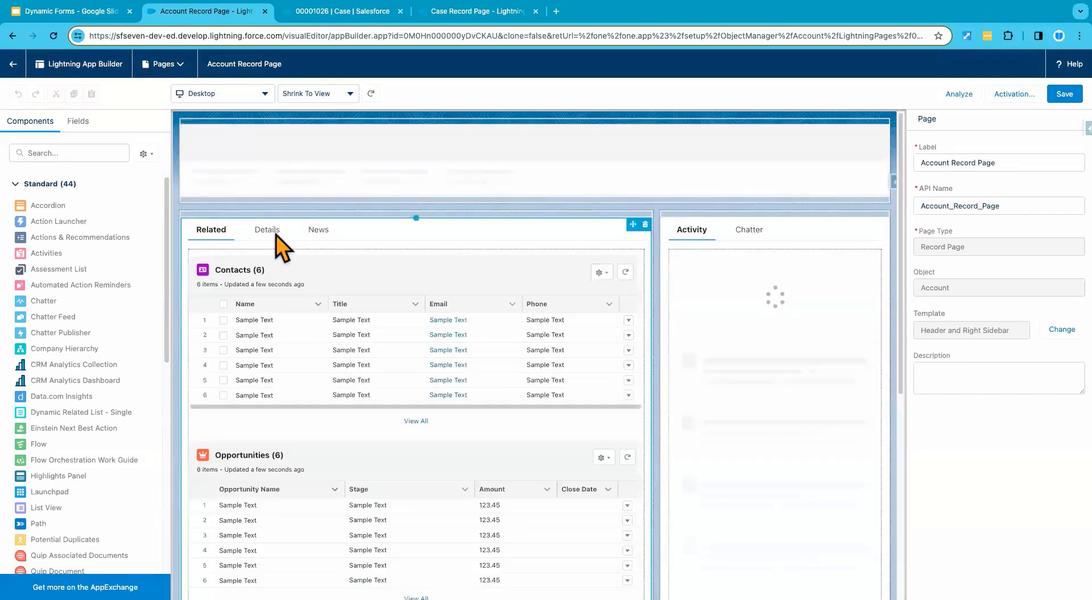
click(265, 234)
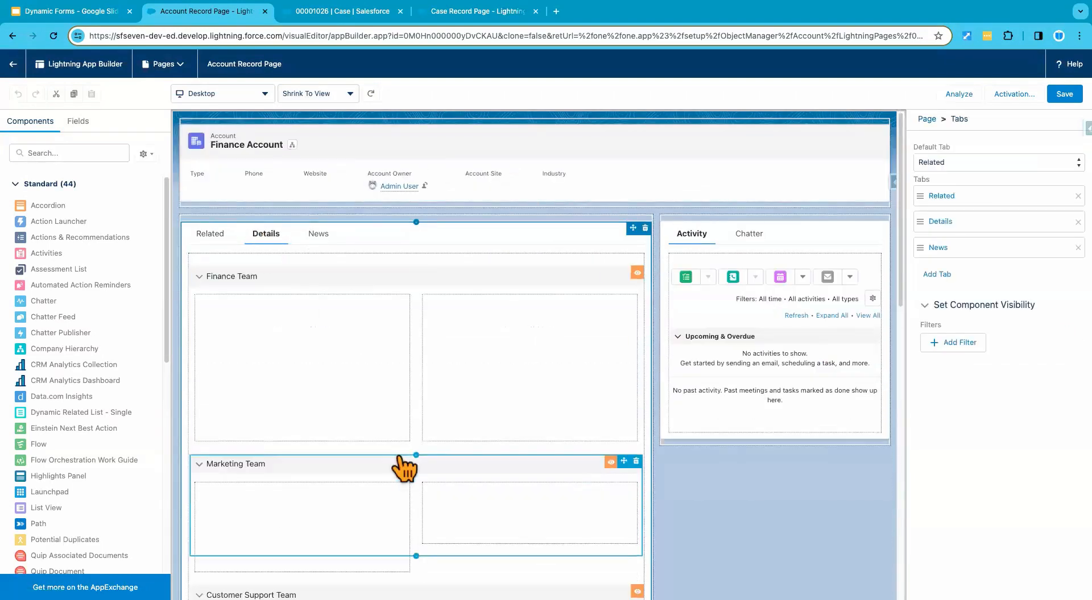
scroll(471, 400, down, 1)
scroll(364, 372, down, 2)
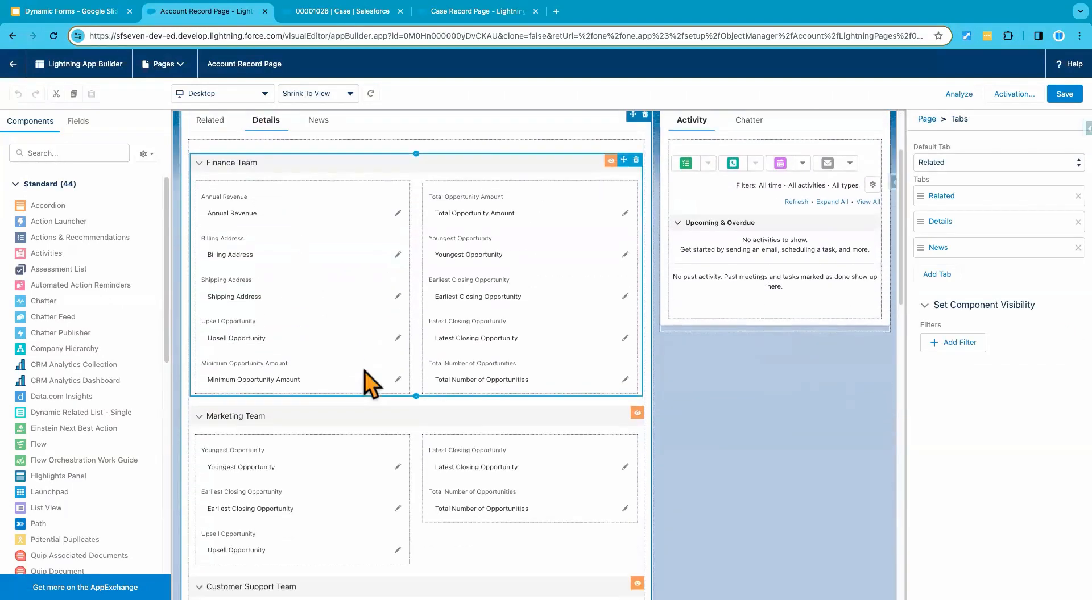
scroll(353, 441, down, 1)
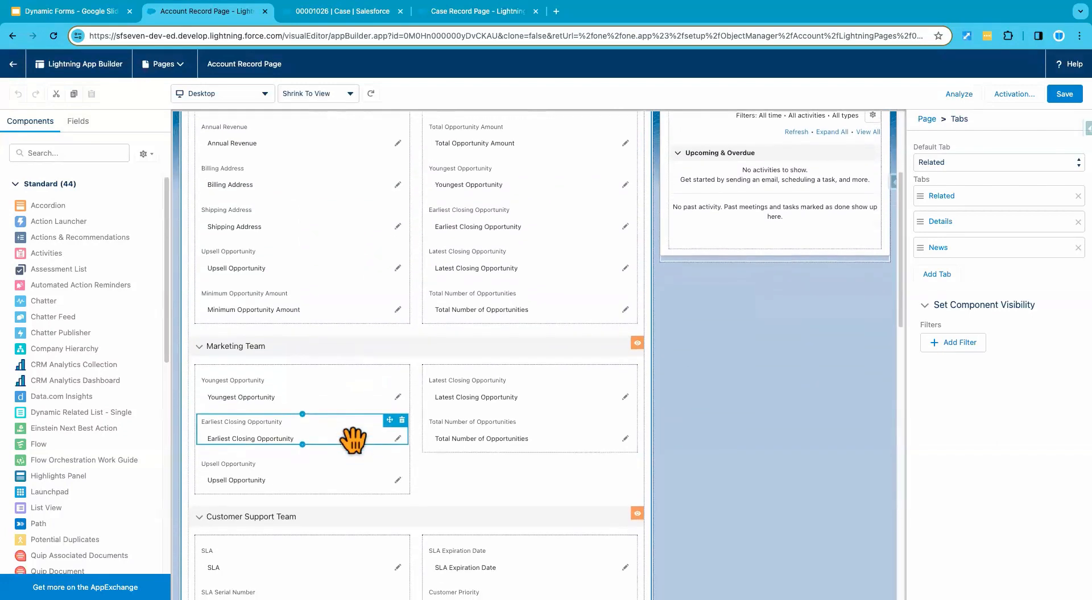
scroll(353, 440, down, 3)
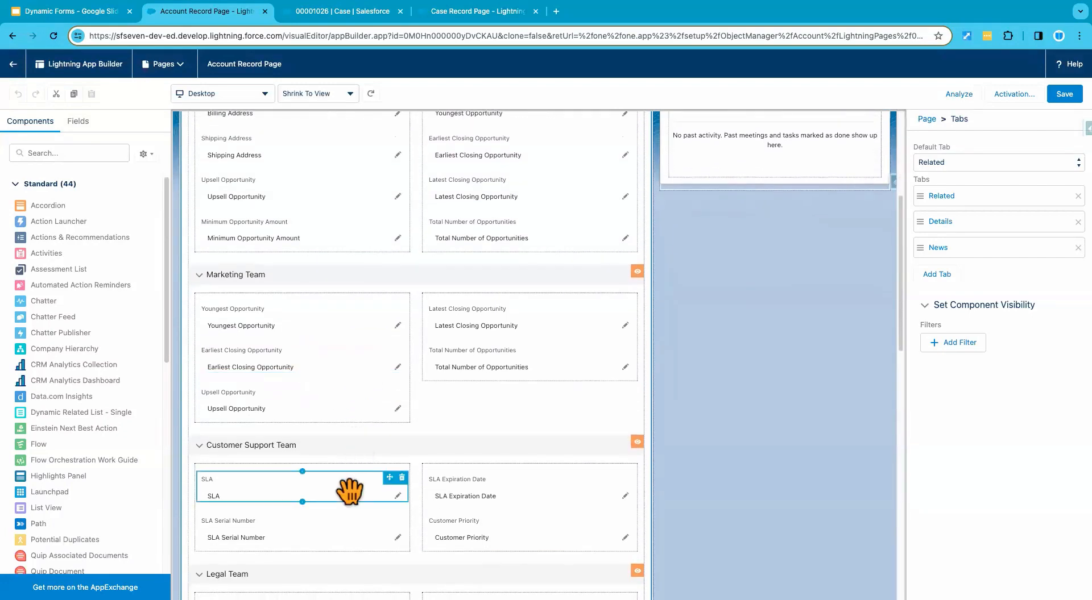
scroll(349, 492, down, 2)
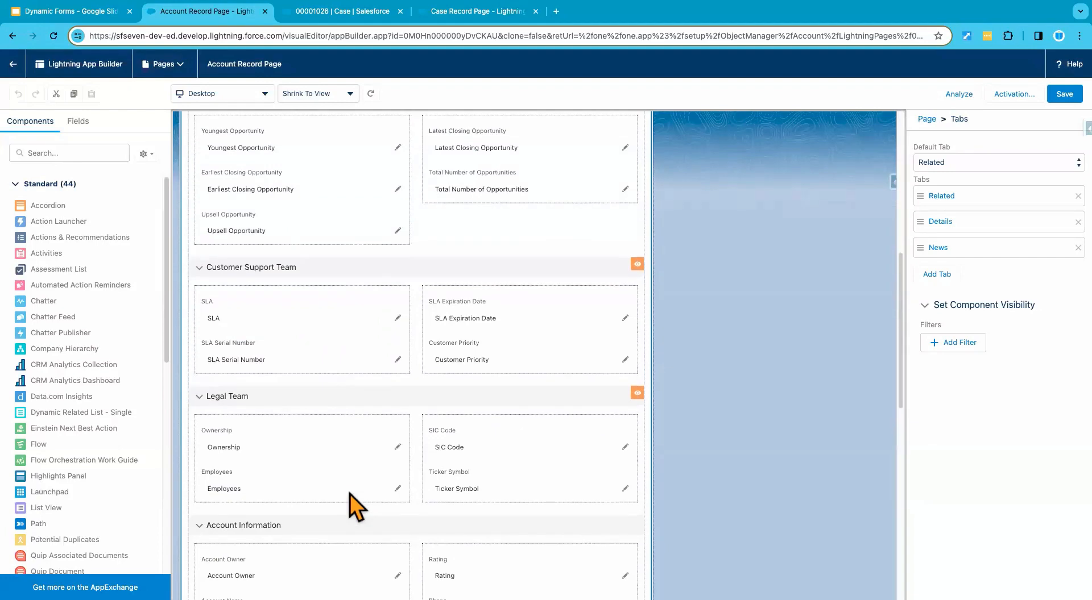
scroll(349, 494, down, 1)
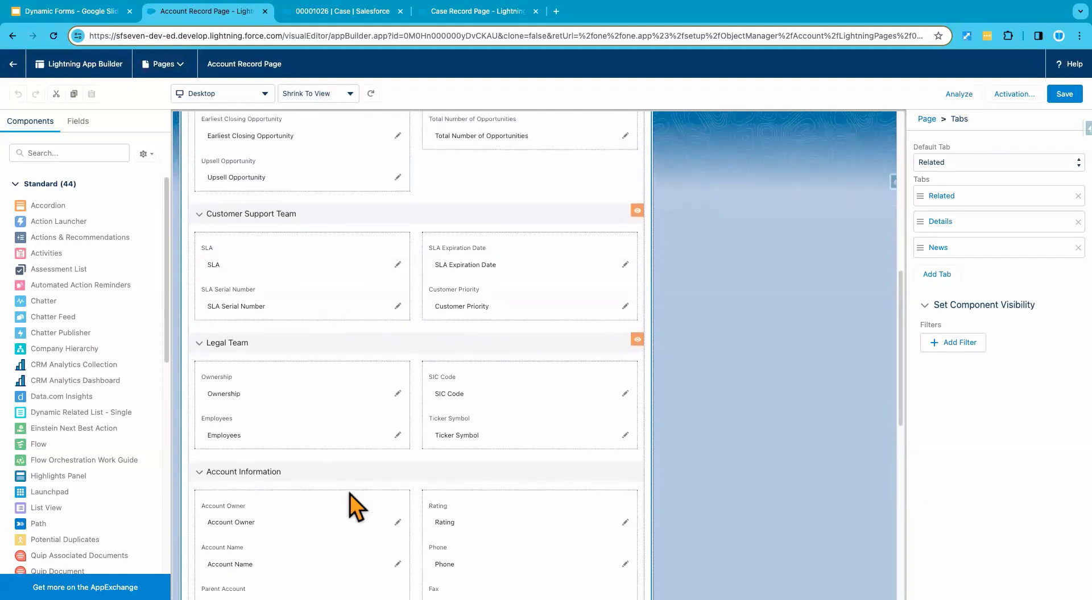
scroll(350, 494, up, 2)
scroll(349, 494, up, 3)
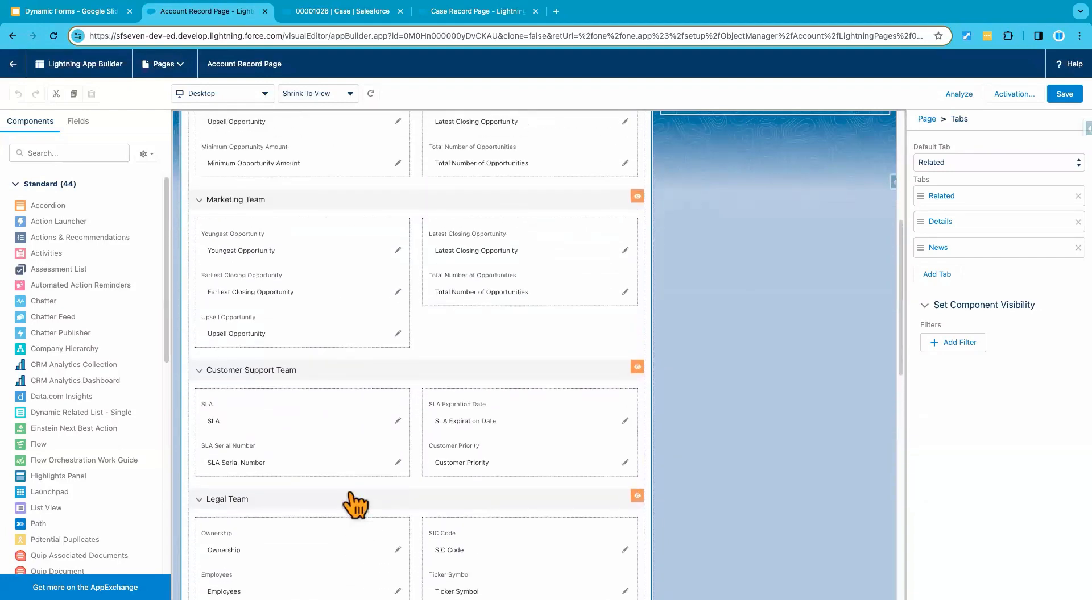
Step: Return to the Dynamic Forms slides and read the Use Case-4 slide about configuring fields for user profiles
click(94, 12)
scroll(86, 222, up, 5)
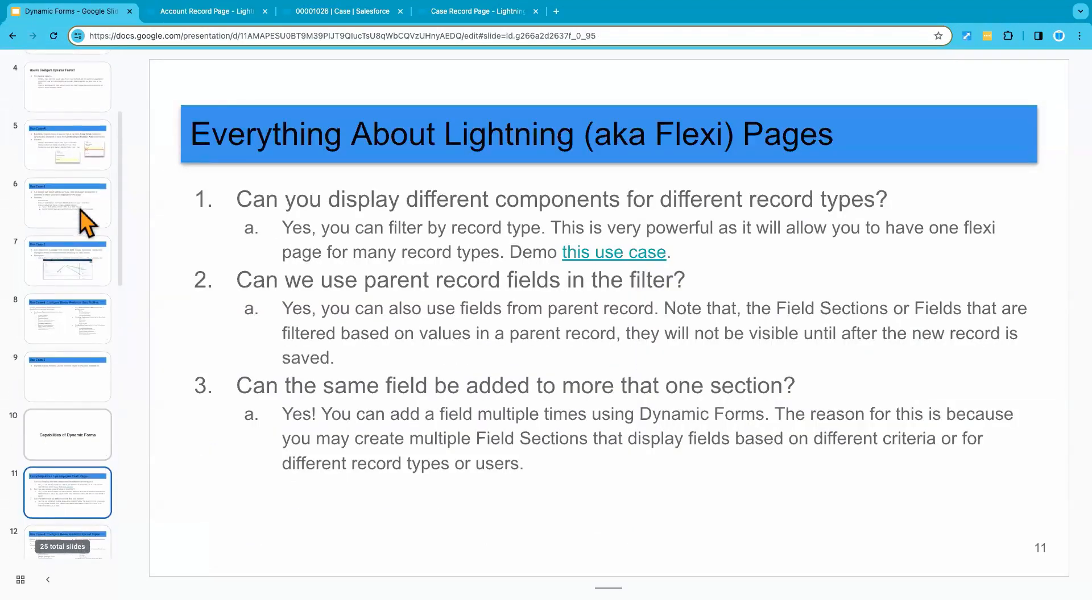
click(70, 371)
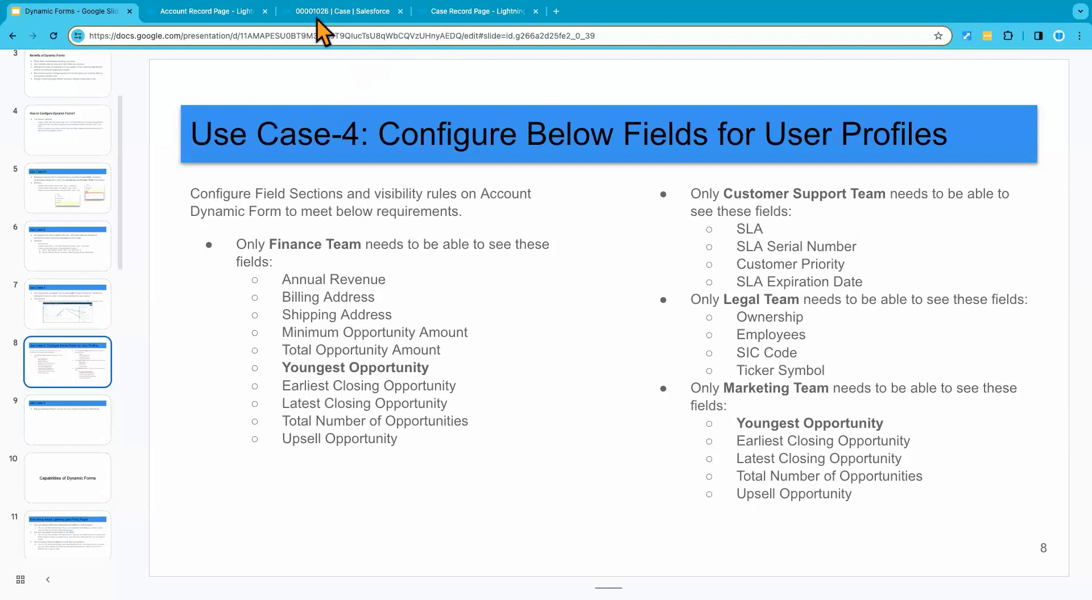
Step: On the Account Record Page, compare the Youngest Opportunity field in the Marketing Team and Finance Team sections
click(286, 18)
click(230, 15)
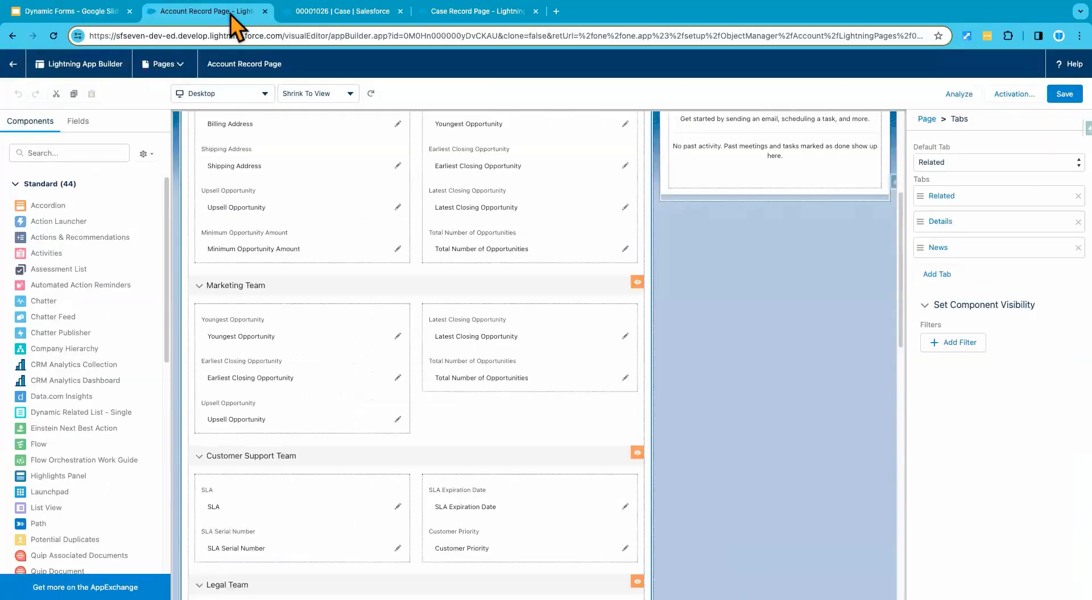
click(254, 327)
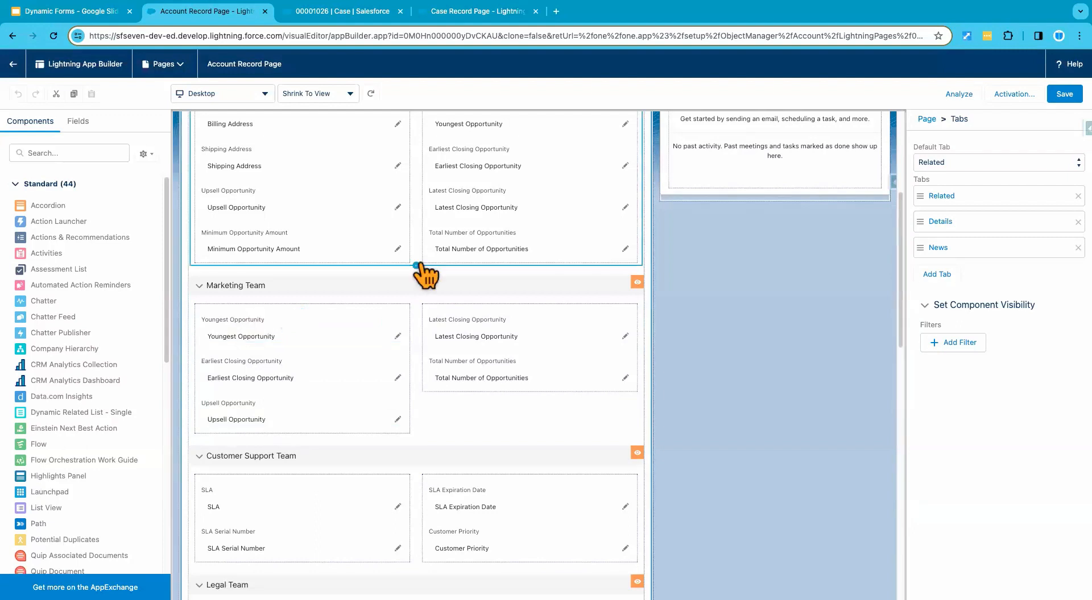
scroll(426, 288, up, 1)
click(477, 173)
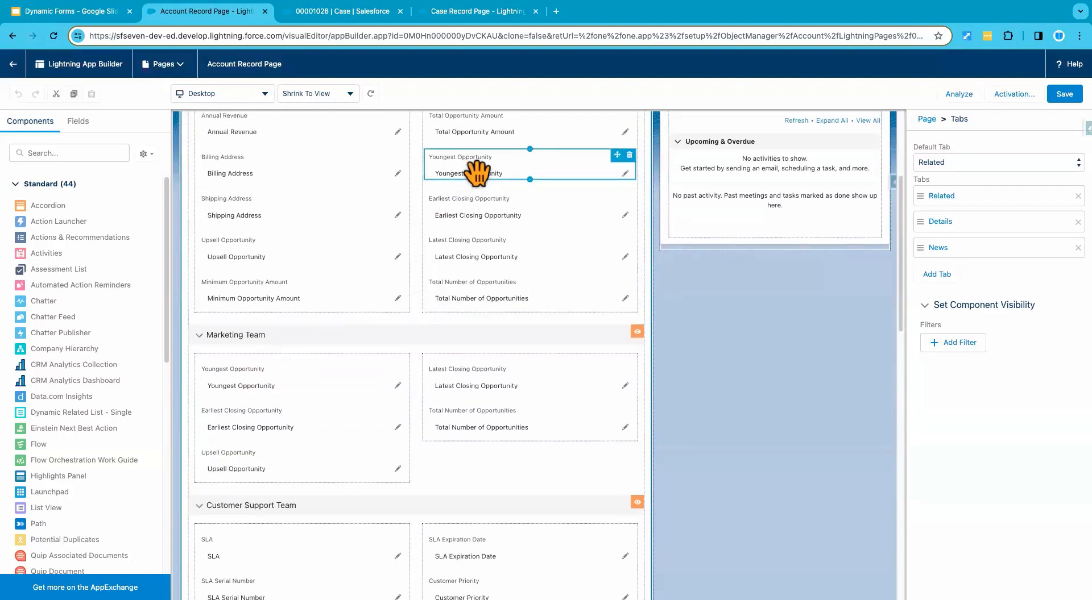
Step: Add the Account Number field to both the Finance Team section and the Marketing Team section
click(78, 122)
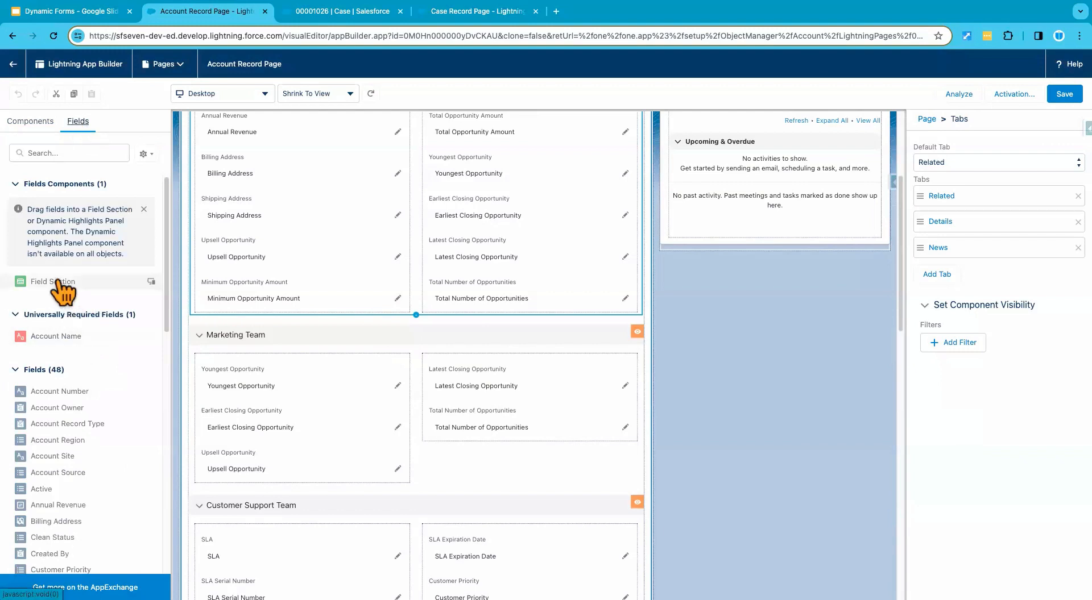
scroll(77, 383, down, 1)
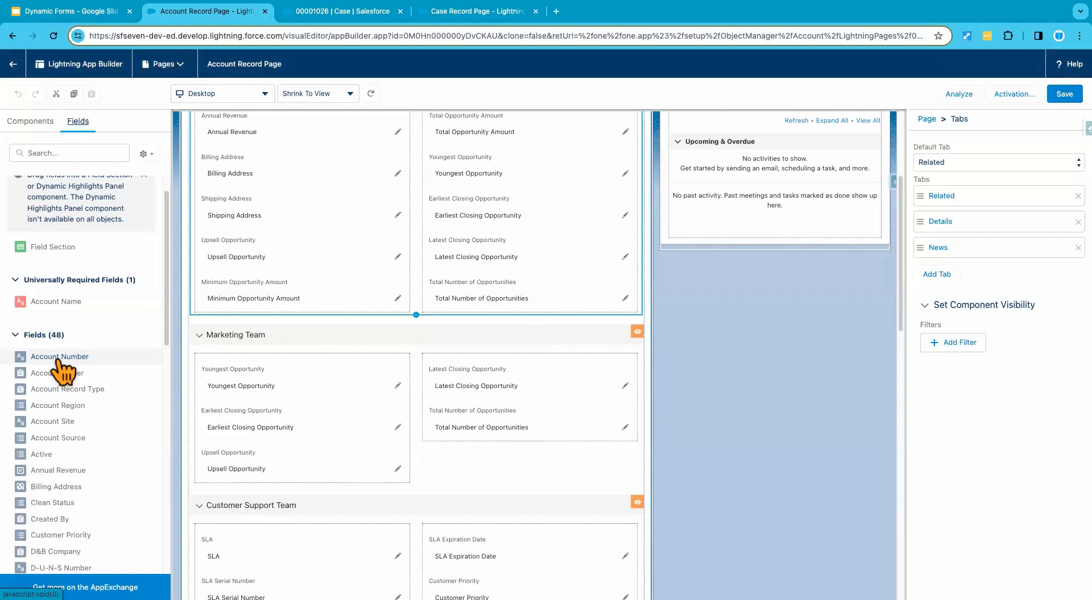
drag(60, 364, 234, 311)
drag(80, 363, 238, 405)
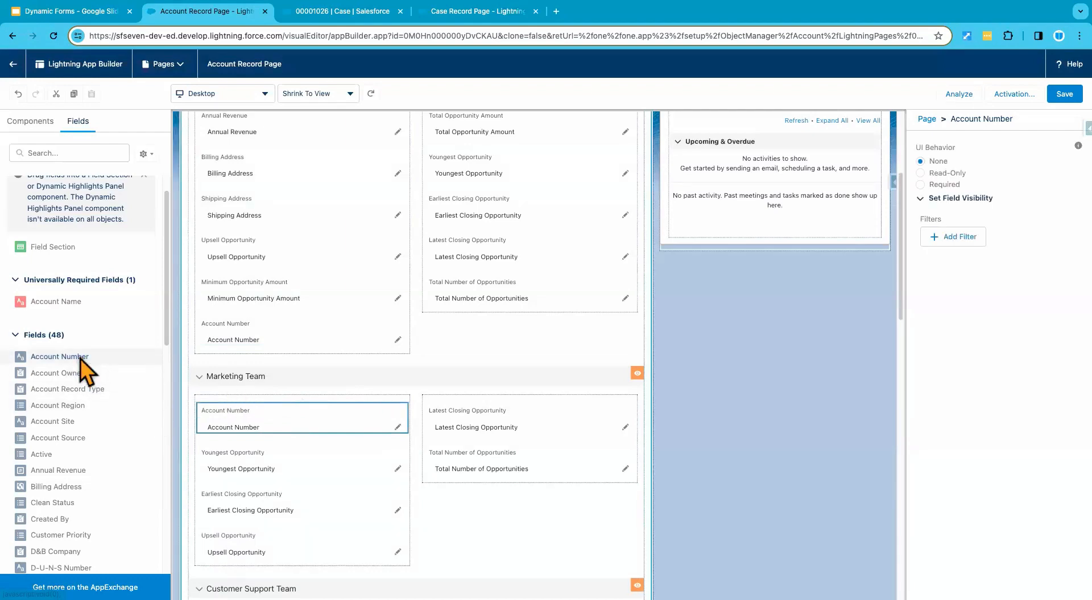
Step: Add the Account Number field above SLA in the Customer Support Team section as well
click(84, 367)
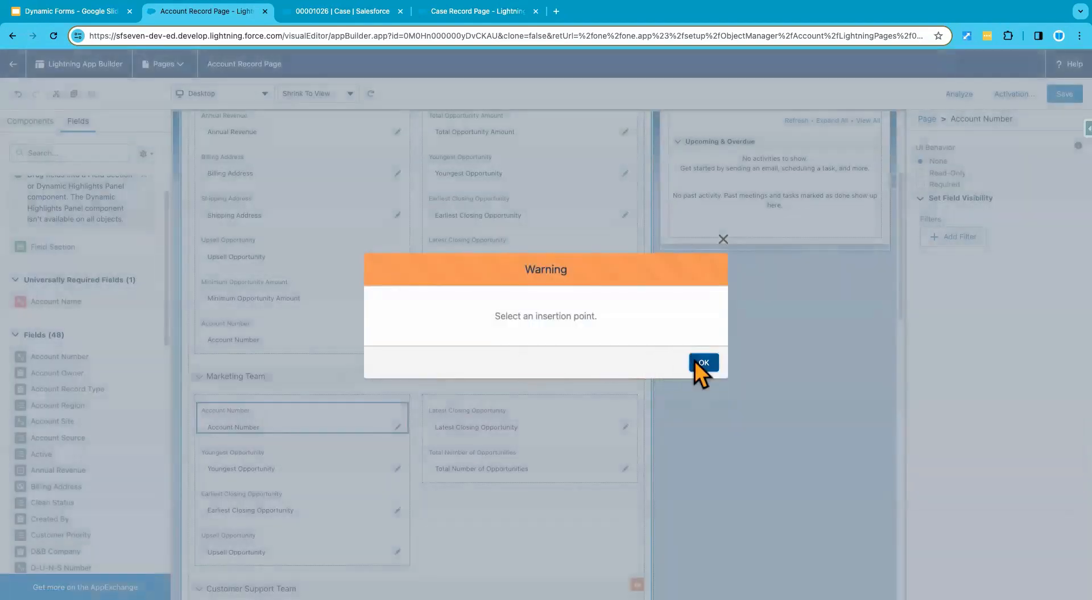
click(701, 362)
scroll(429, 391, down, 5)
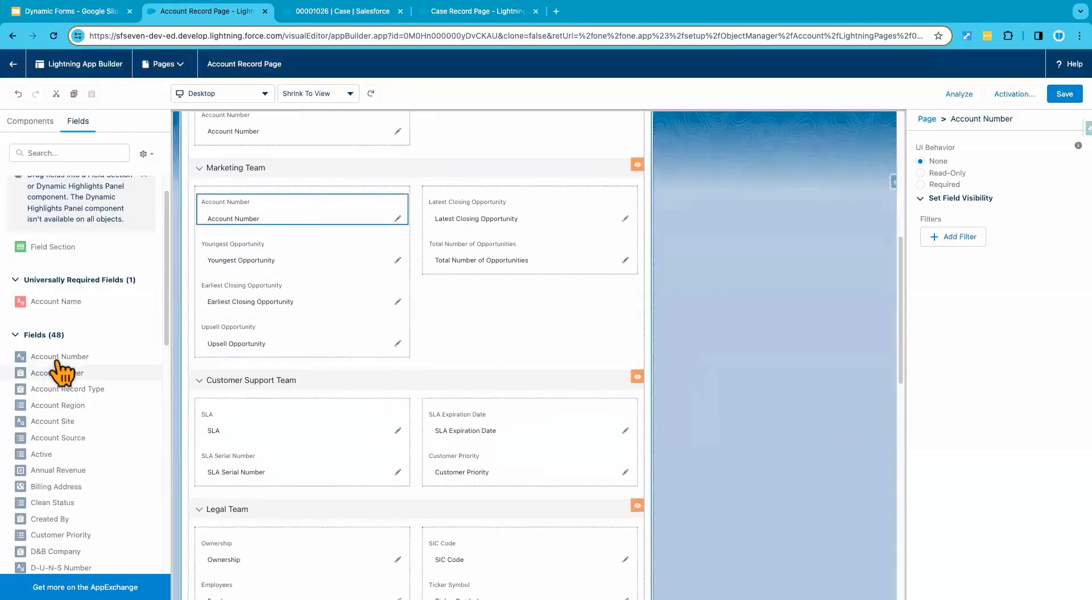
drag(57, 359, 219, 403)
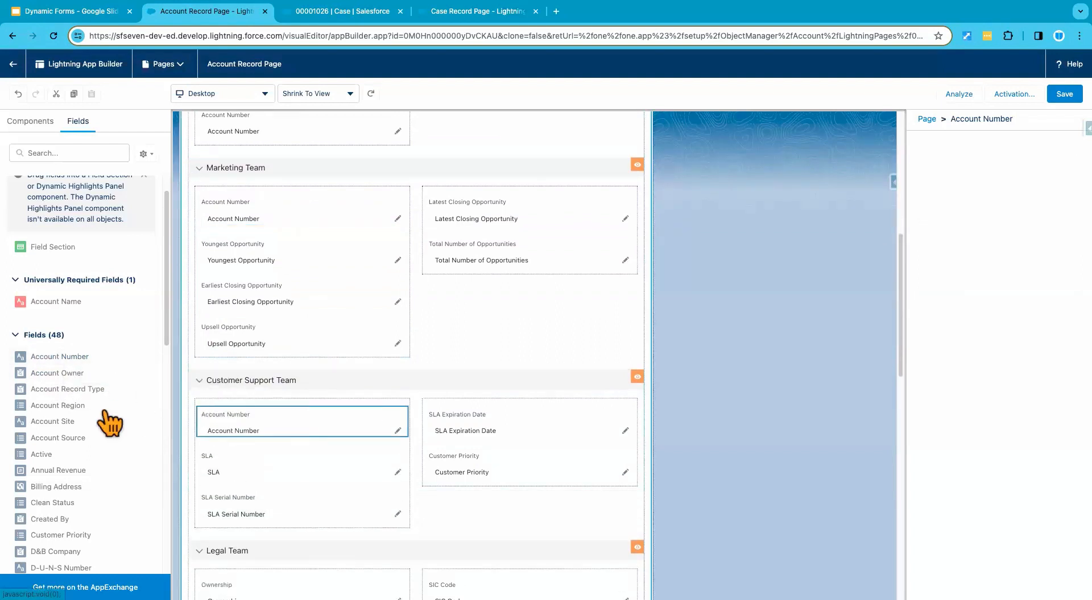
Step: Add the Account Number field above Ownership in the Legal Team section and save the page
scroll(32, 357, down, 3)
drag(71, 274, 244, 368)
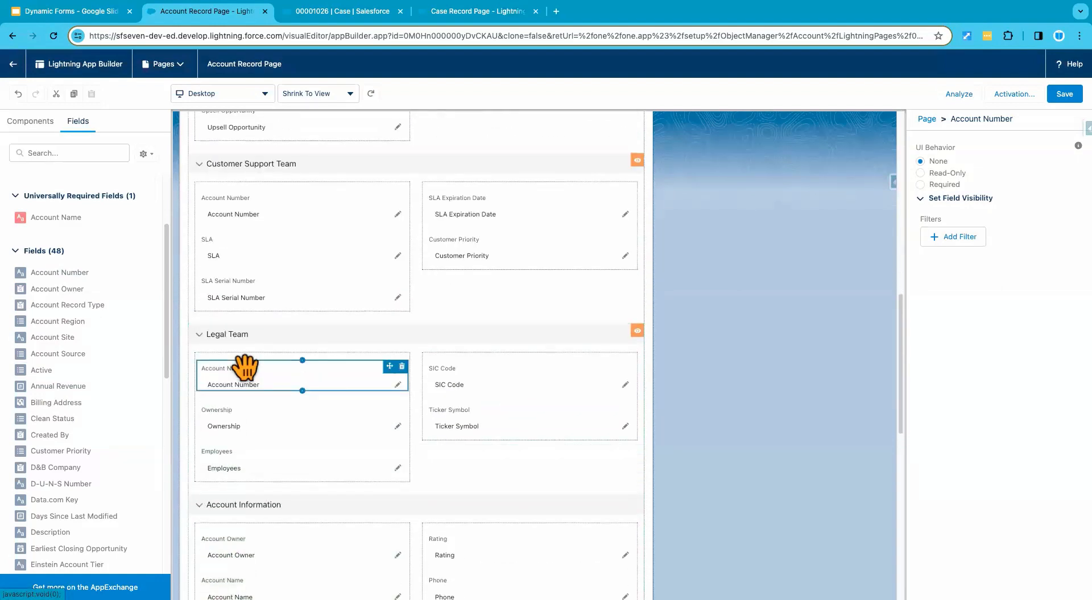
click(1061, 95)
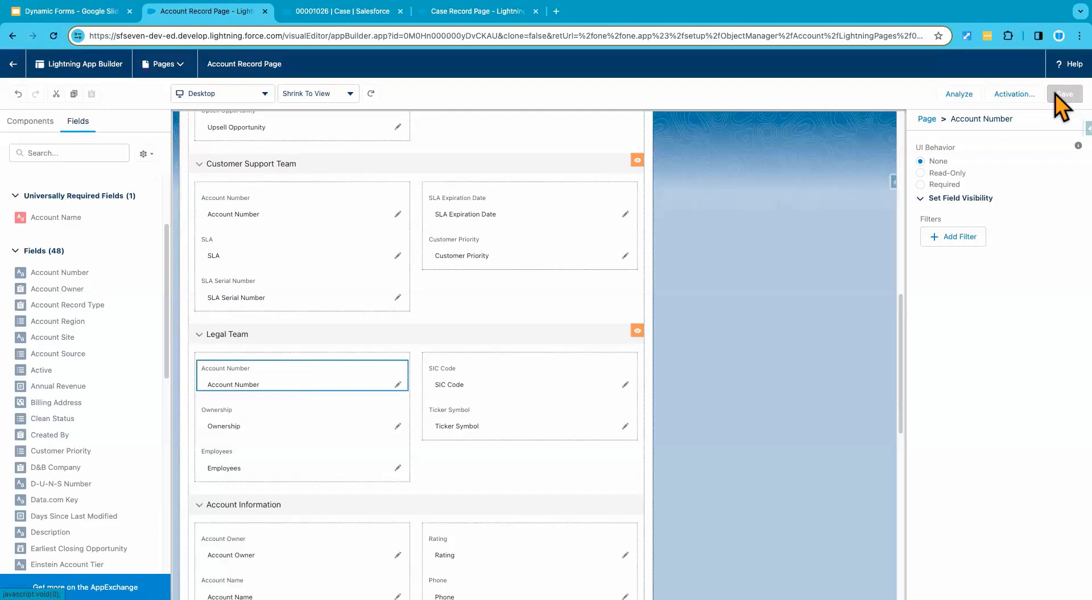
Step: Return to the Dynamic Forms slides and read slide 11, Everything About Lightning (aka Flexi) Pages
click(100, 15)
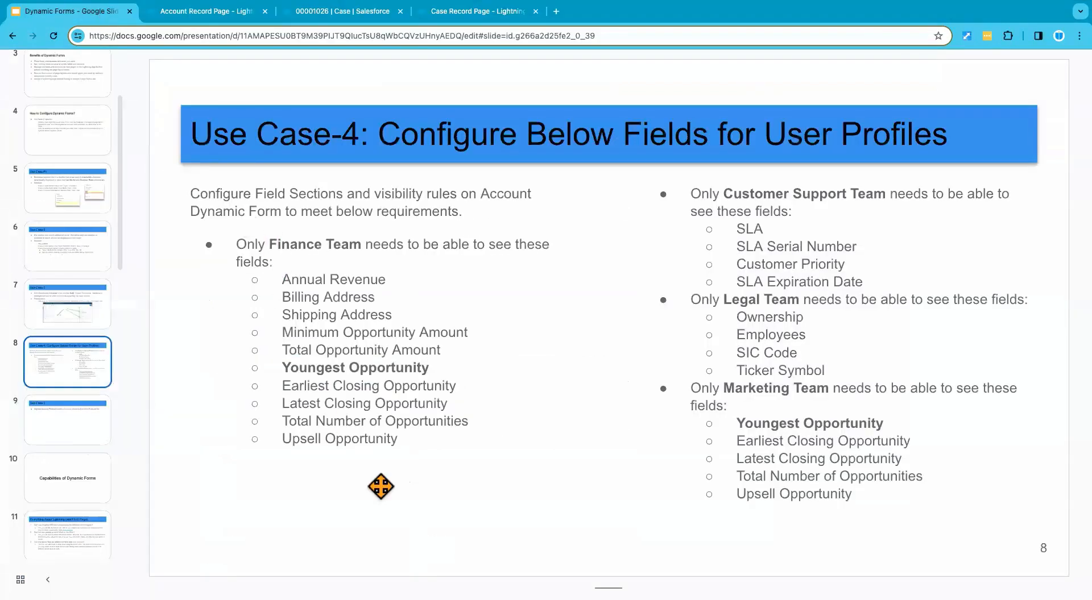
scroll(68, 489, down, 3)
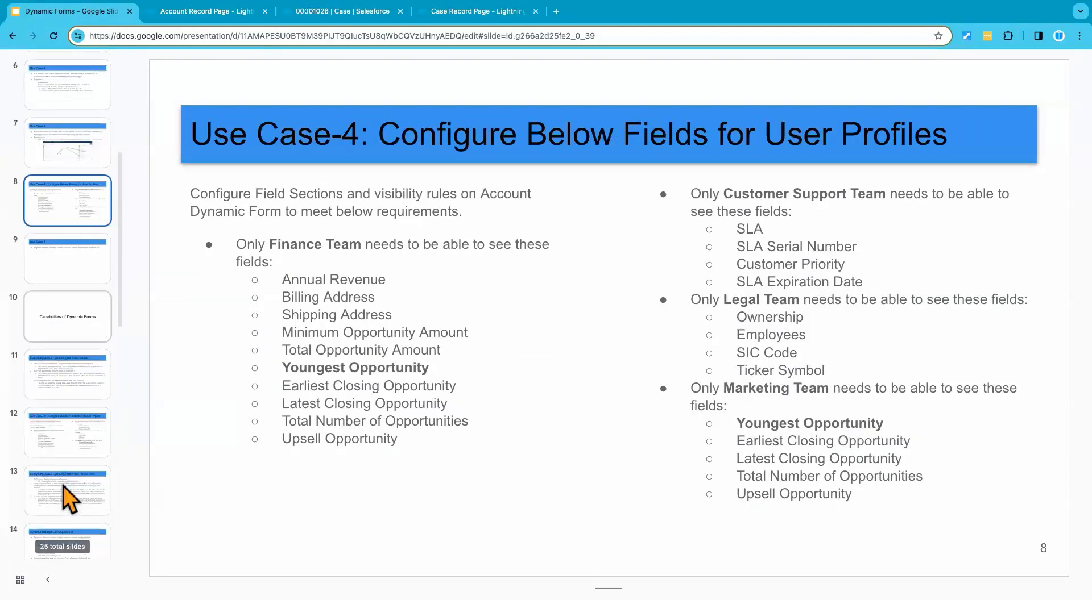
click(73, 373)
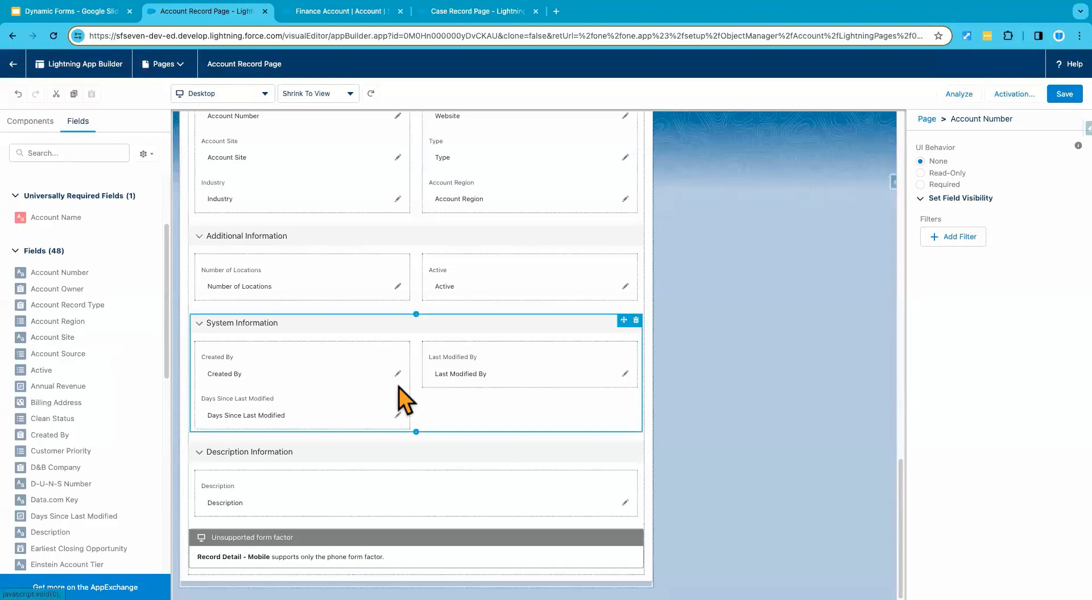
click(504, 358)
Step: On the Account Record Page, add the Account Record Type field below Total Number of Opportunities in the Finance Team and Marketing Team sections
scroll(432, 367, up, 3)
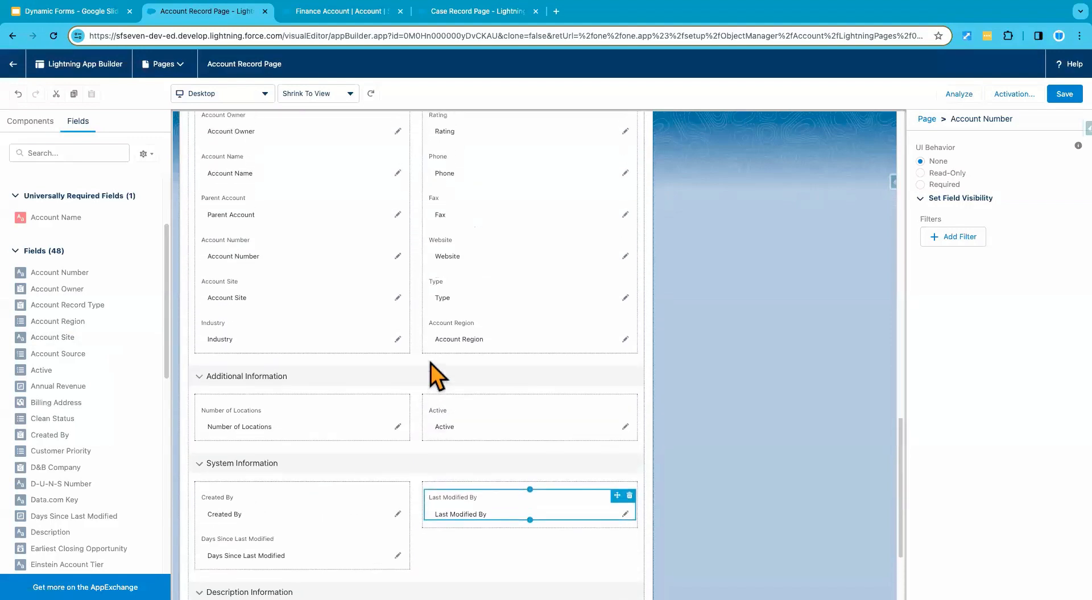
scroll(430, 364, up, 5)
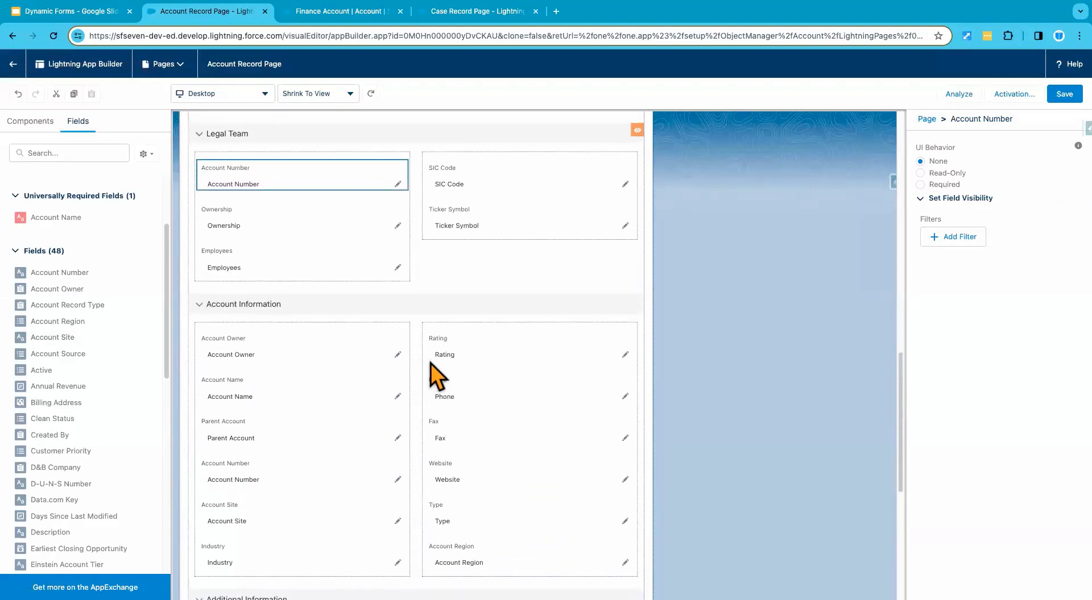
scroll(431, 366, up, 8)
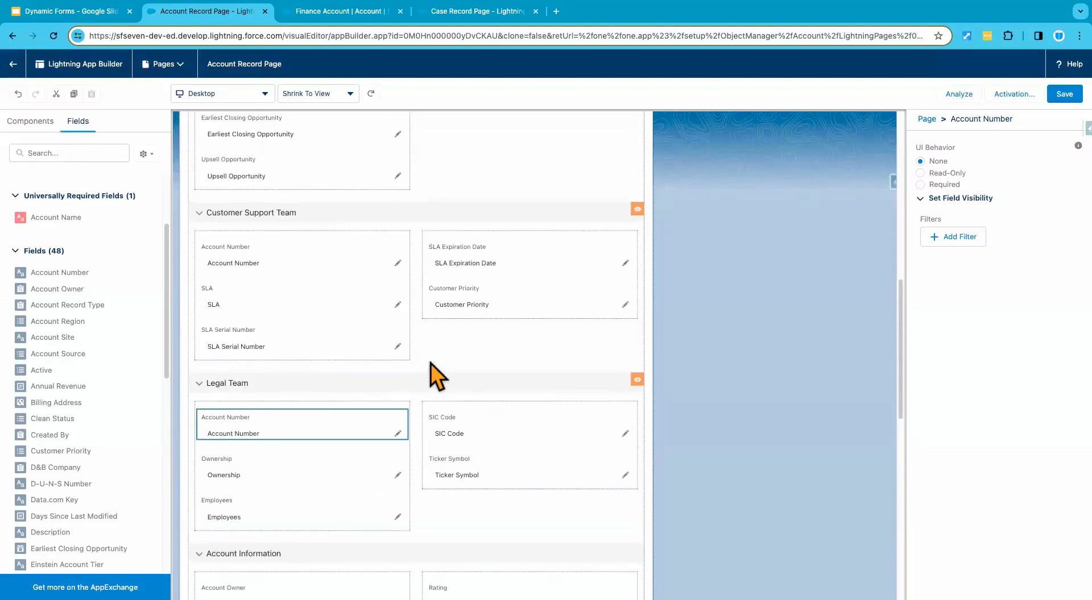
scroll(430, 368, up, 5)
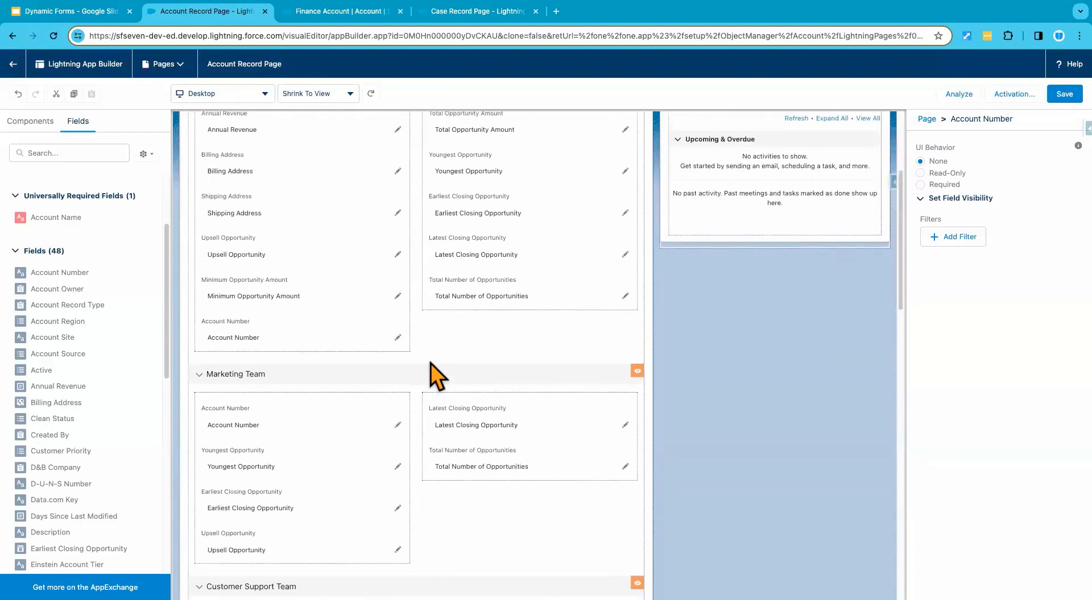
scroll(432, 318, up, 3)
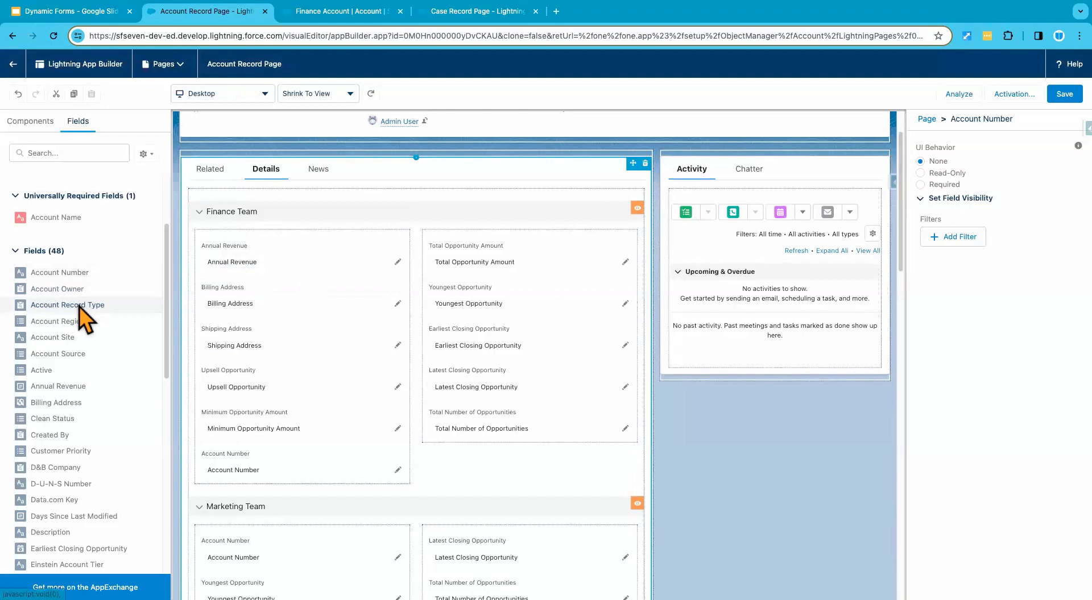
drag(79, 306, 439, 438)
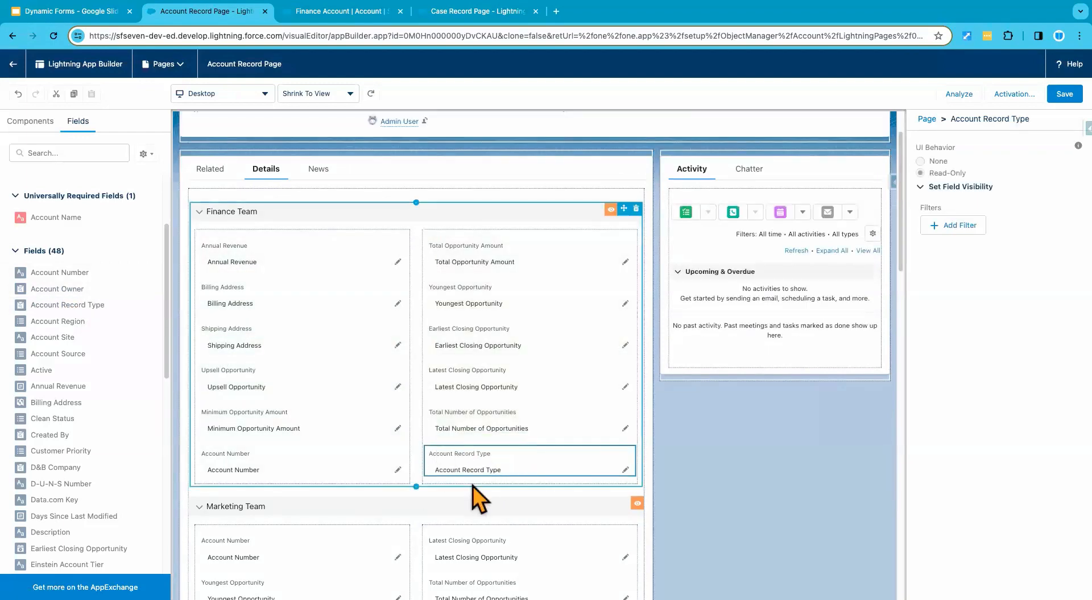
scroll(472, 486, down, 4)
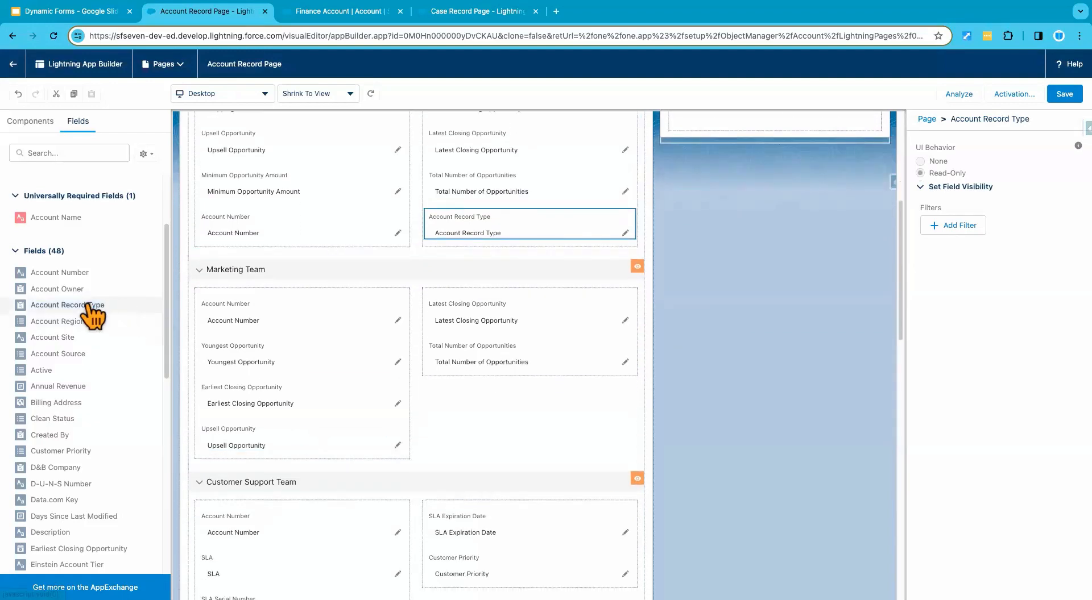
drag(90, 310, 494, 380)
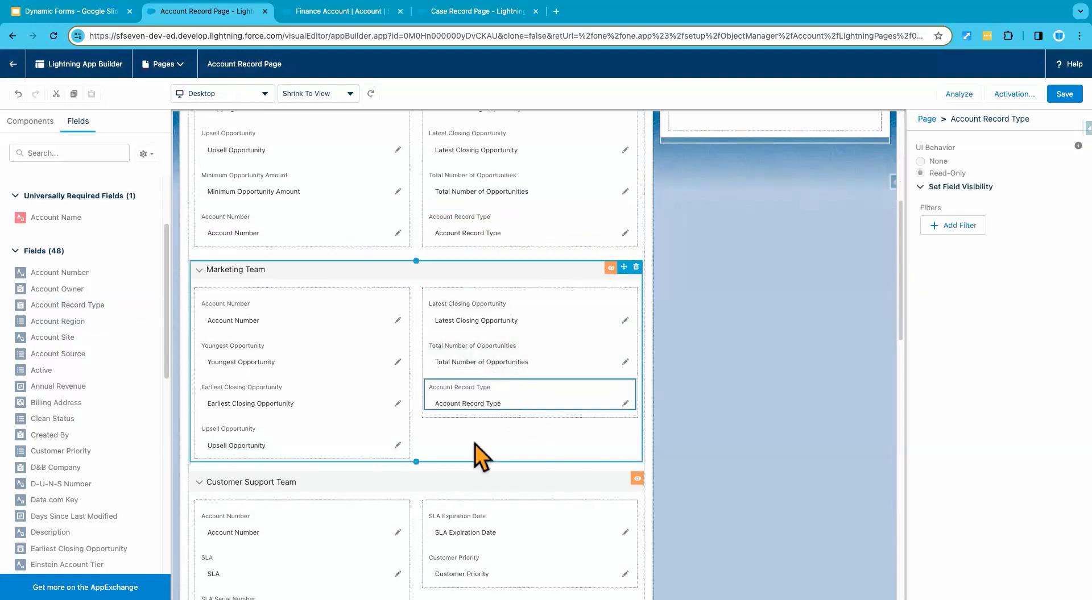
Step: Add Account Record Type below Customer Priority in the Customer Support Team section and below Ticker Symbol in the Legal Team section
scroll(475, 445, down, 3)
drag(94, 309, 494, 415)
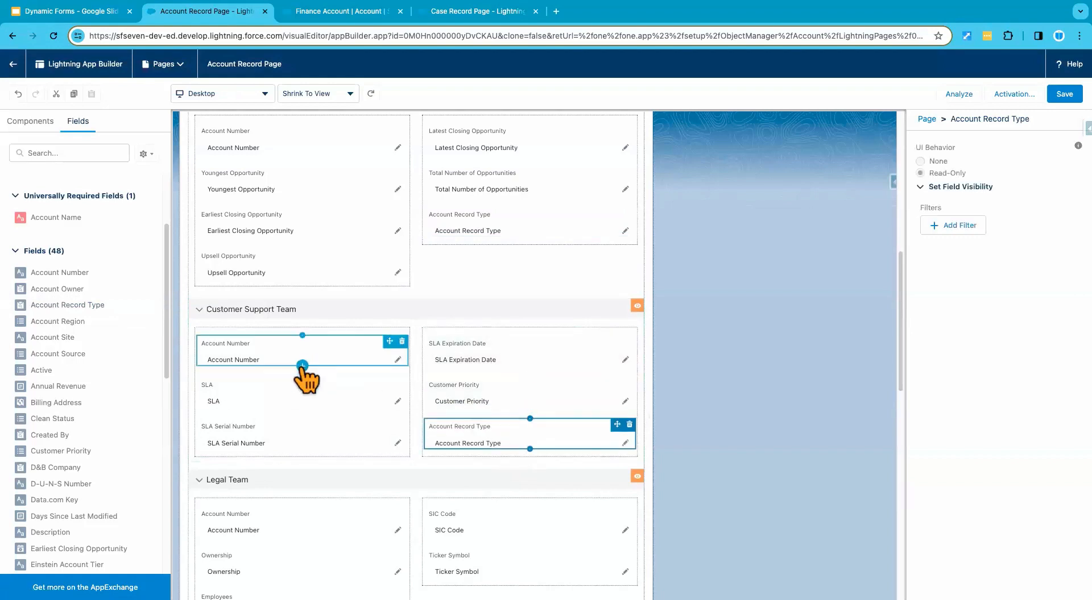
scroll(305, 379, down, 3)
drag(117, 307, 468, 428)
scroll(432, 449, down, 2)
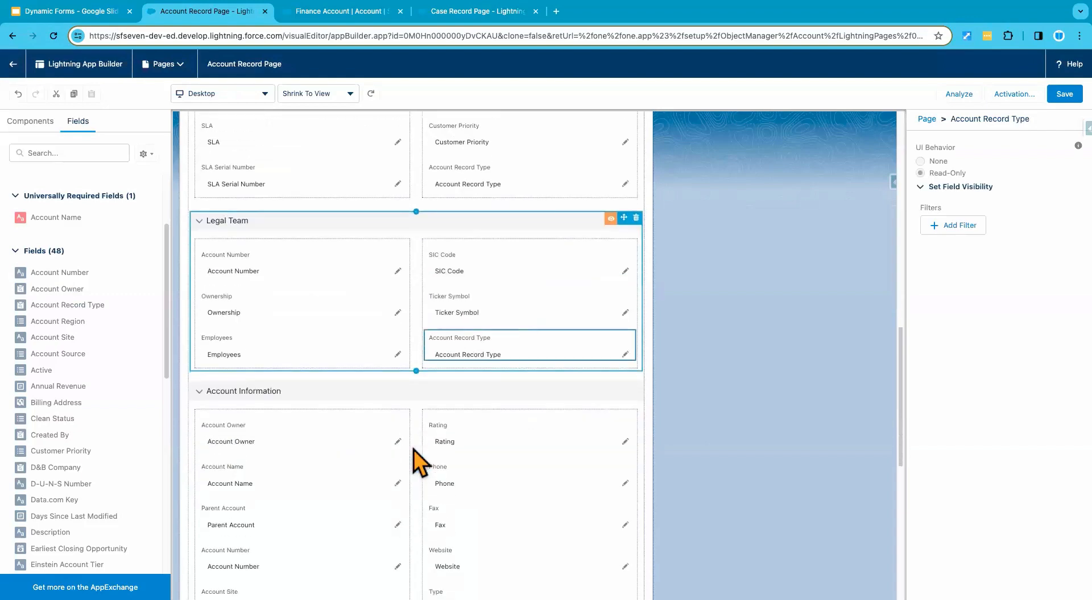
Step: Add the Account Record Type field below Last Modified By in the System Information section and save the page
scroll(414, 449, down, 3)
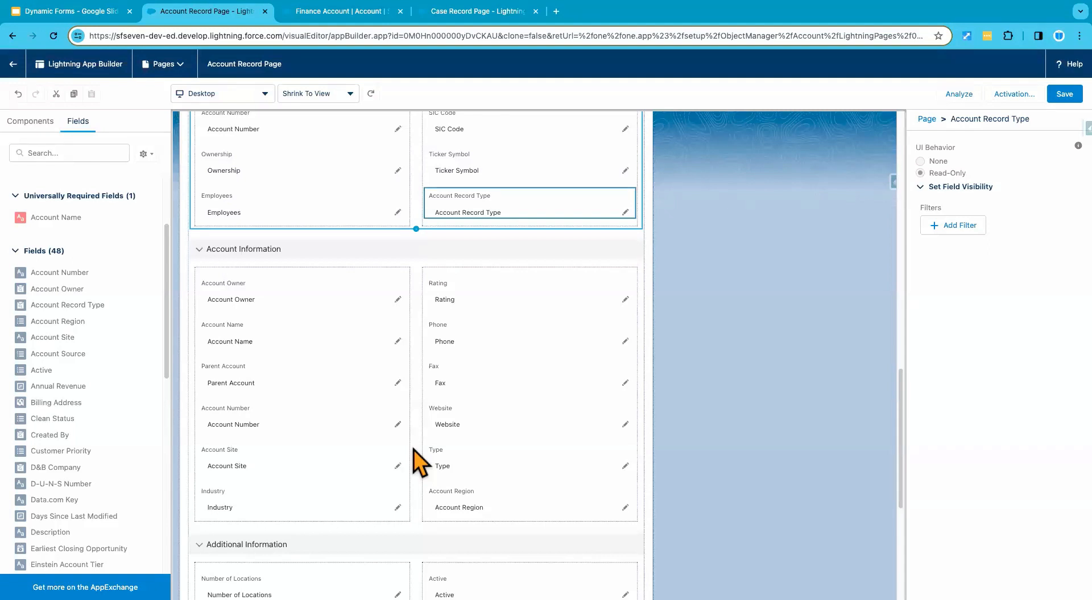
scroll(420, 462, down, 6)
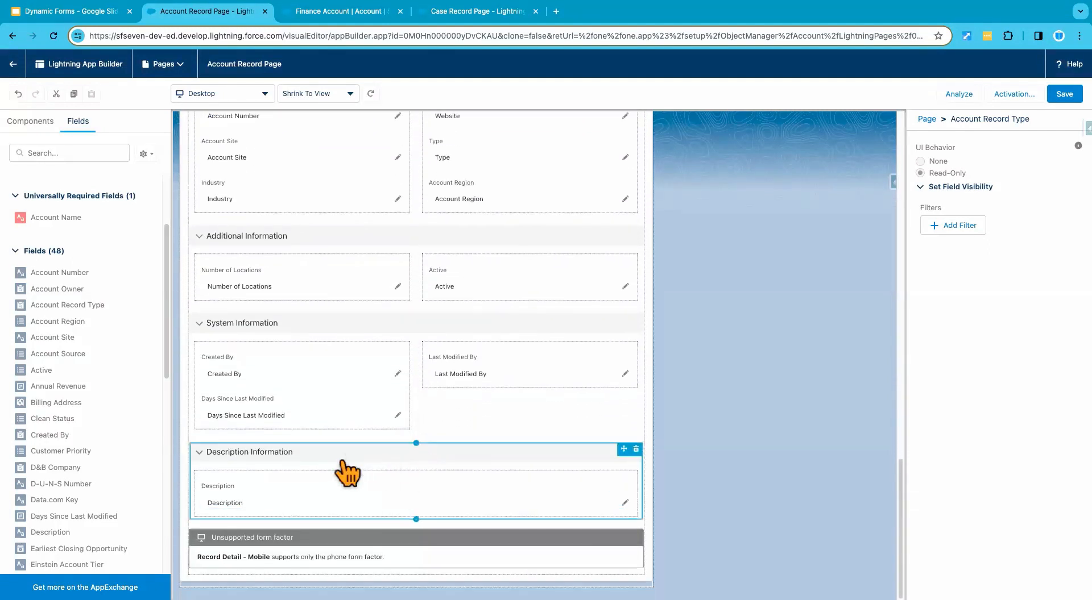
click(331, 339)
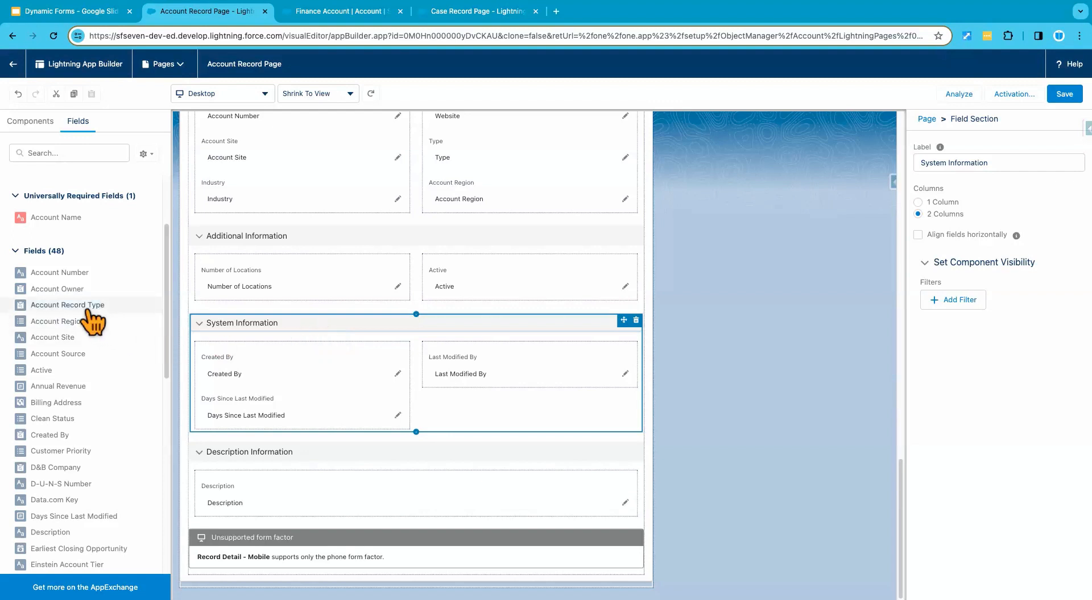
drag(161, 315, 455, 387)
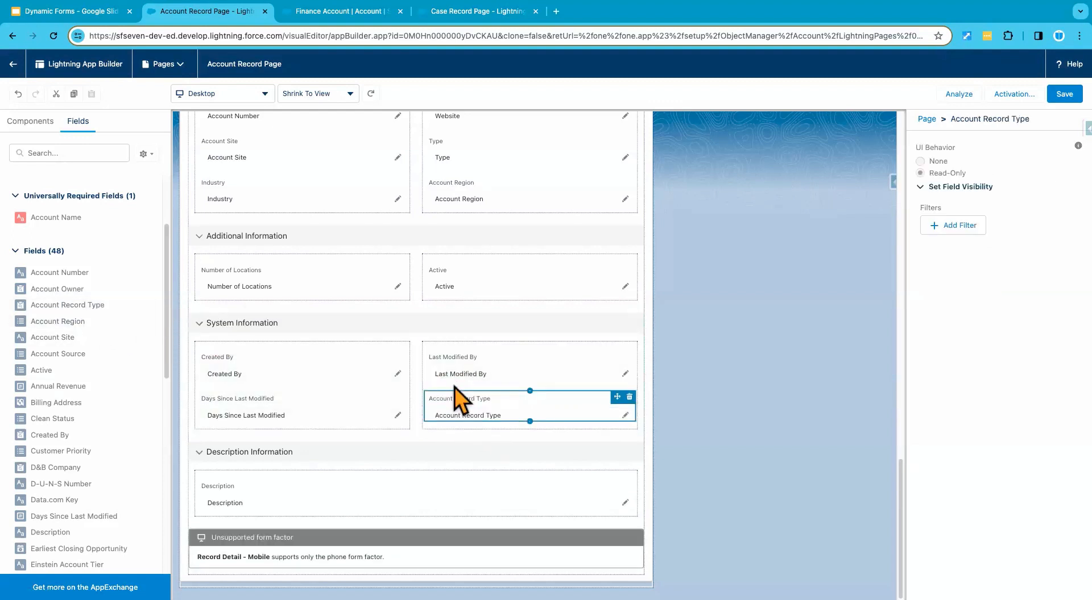
scroll(477, 251, up, 6)
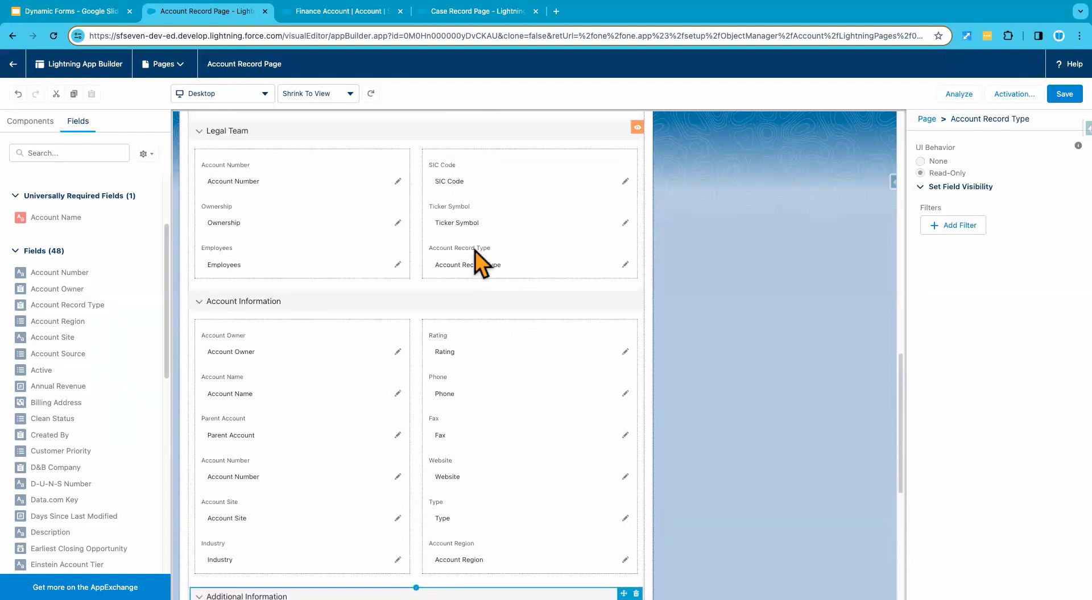
click(1063, 95)
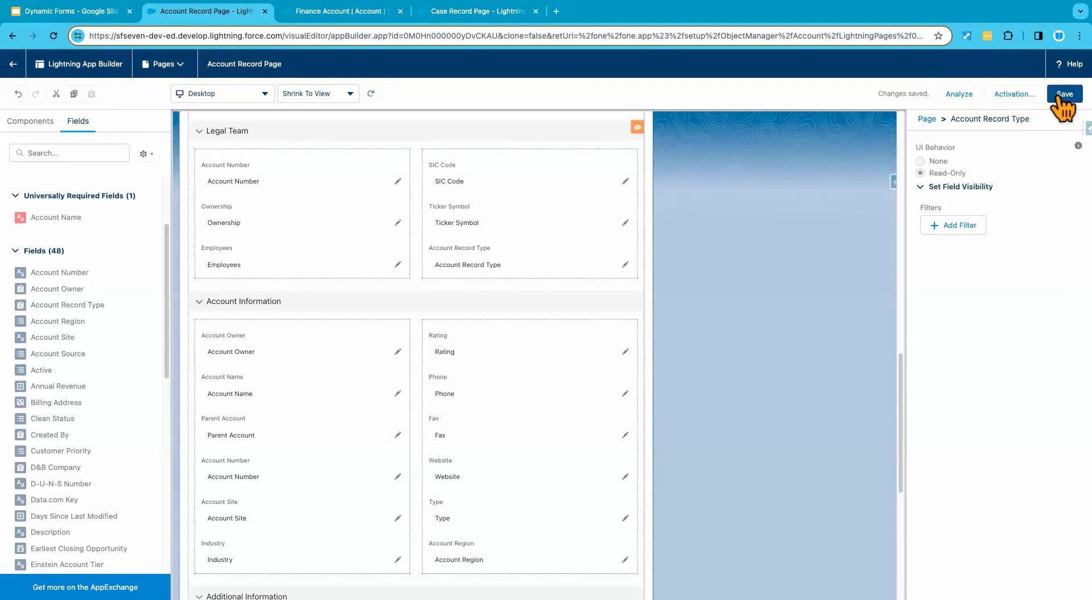
Step: Reload the Finance Account record and check Account Record Type in its Finance Team and System Information details
click(339, 13)
click(53, 38)
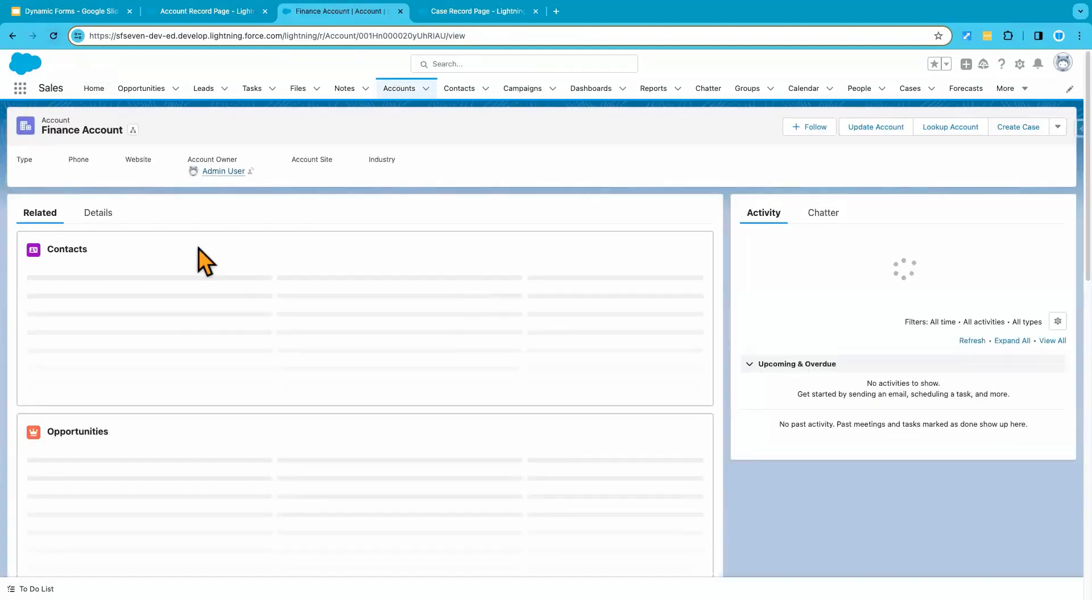
click(98, 213)
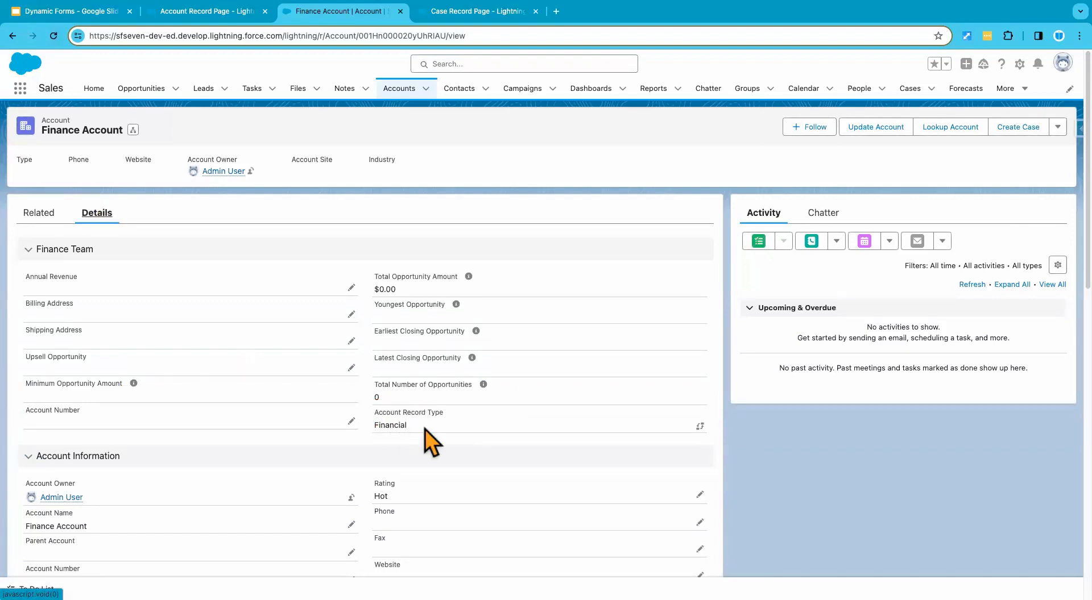
scroll(448, 422, down, 6)
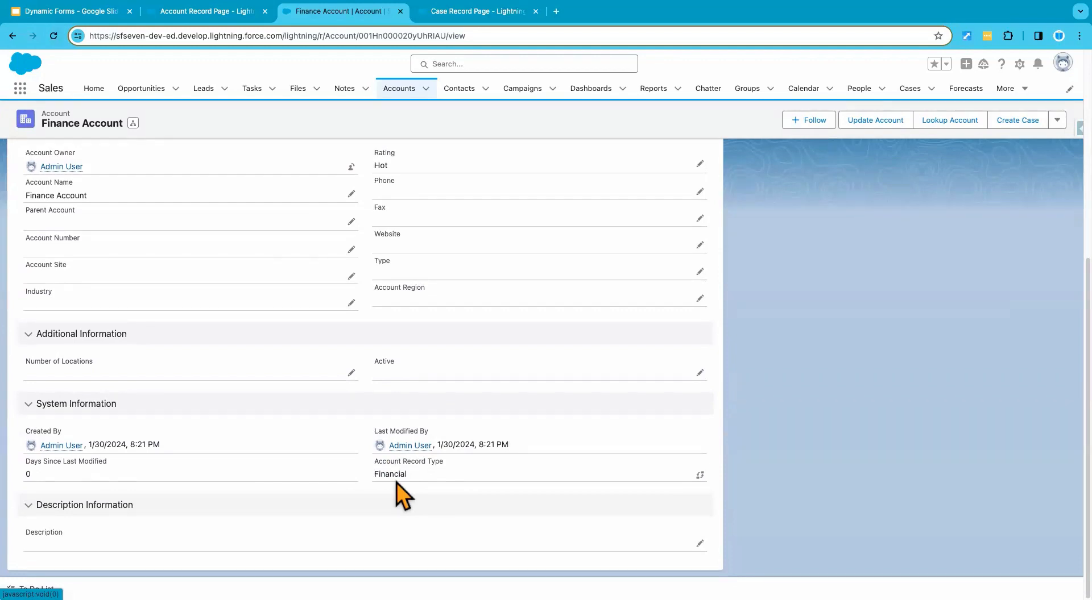
scroll(397, 482, up, 6)
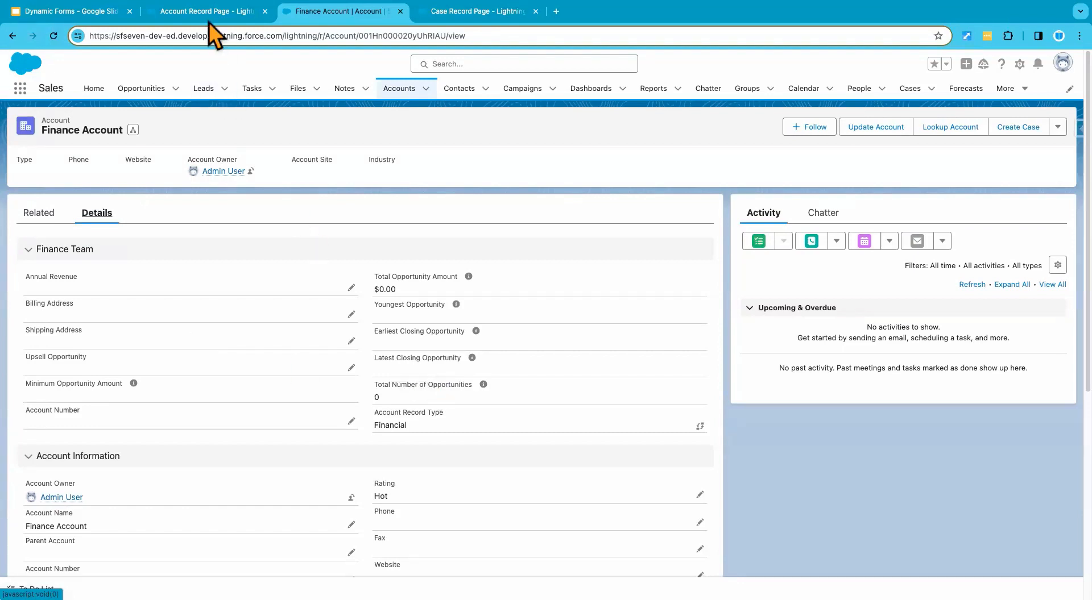
Step: Back on the Account Record Page, set the UI behavior of Account Number in the Legal Team section to Required
click(188, 15)
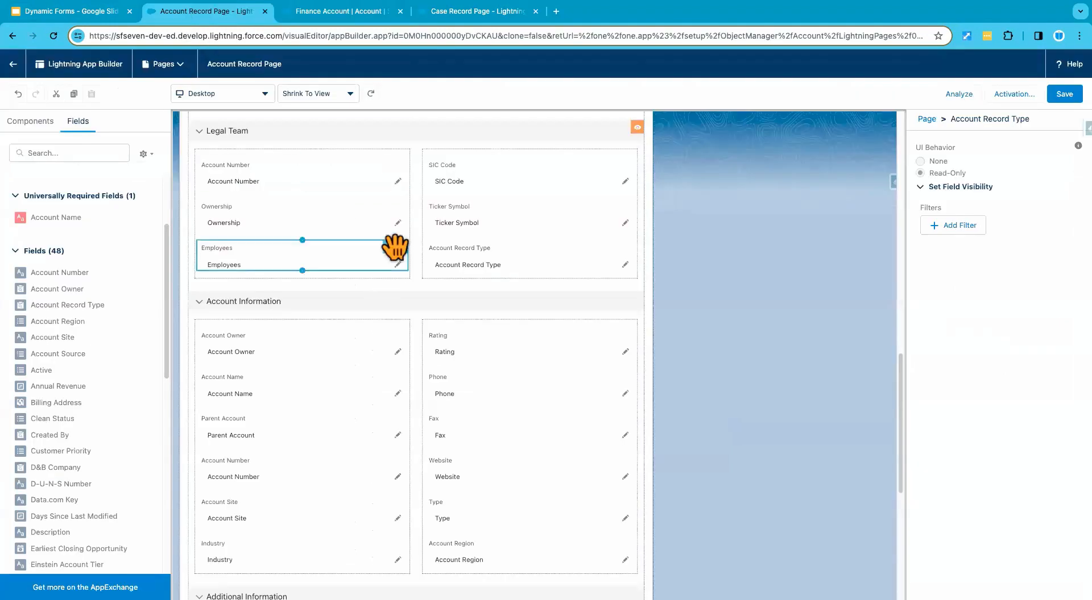
click(499, 259)
scroll(498, 261, up, 3)
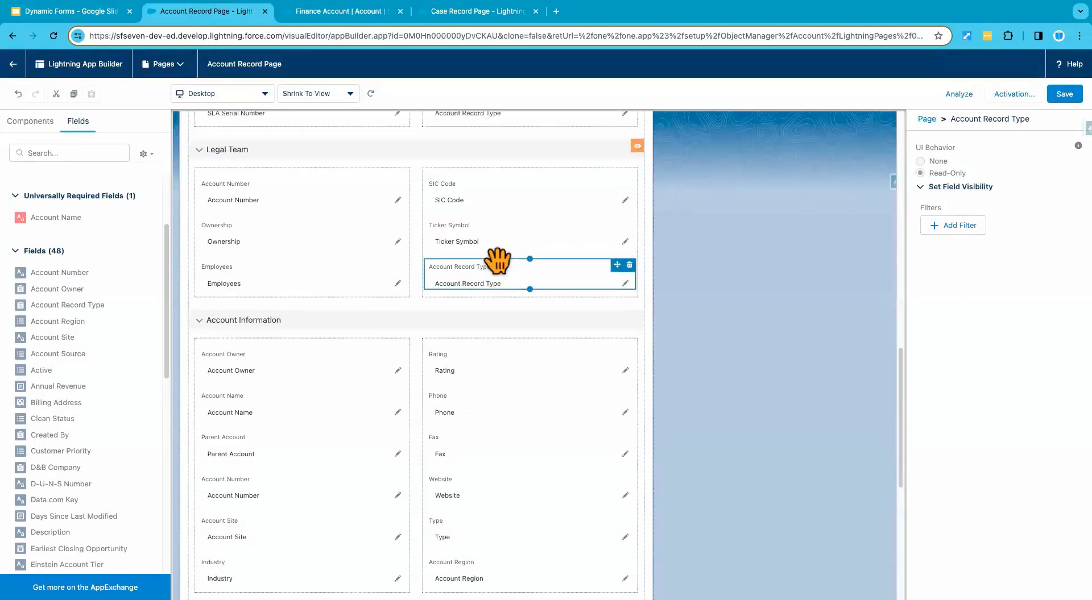
scroll(497, 264, up, 3)
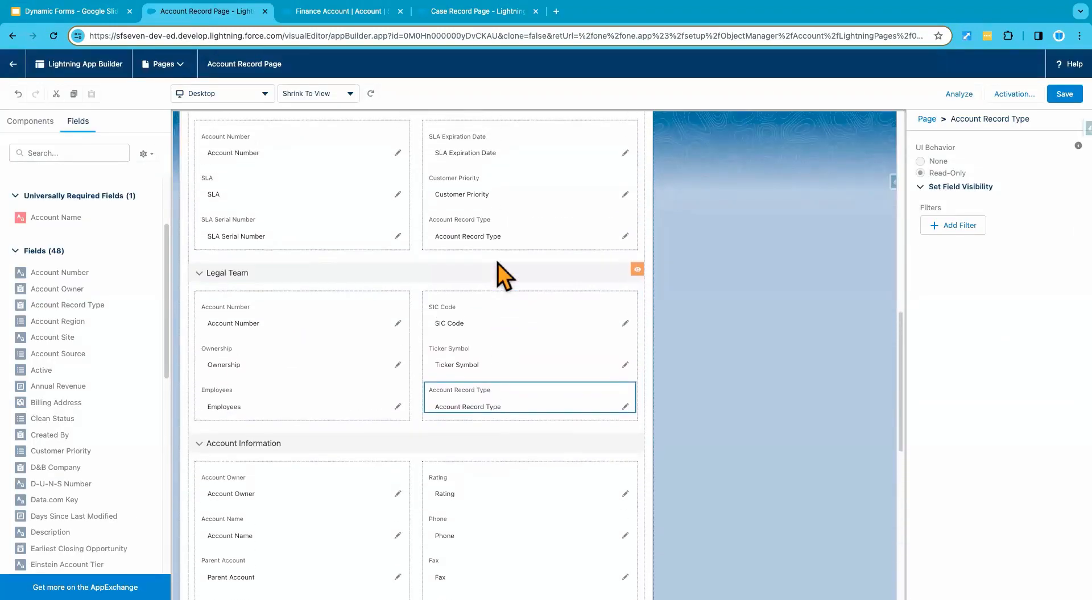
scroll(404, 343, down, 3)
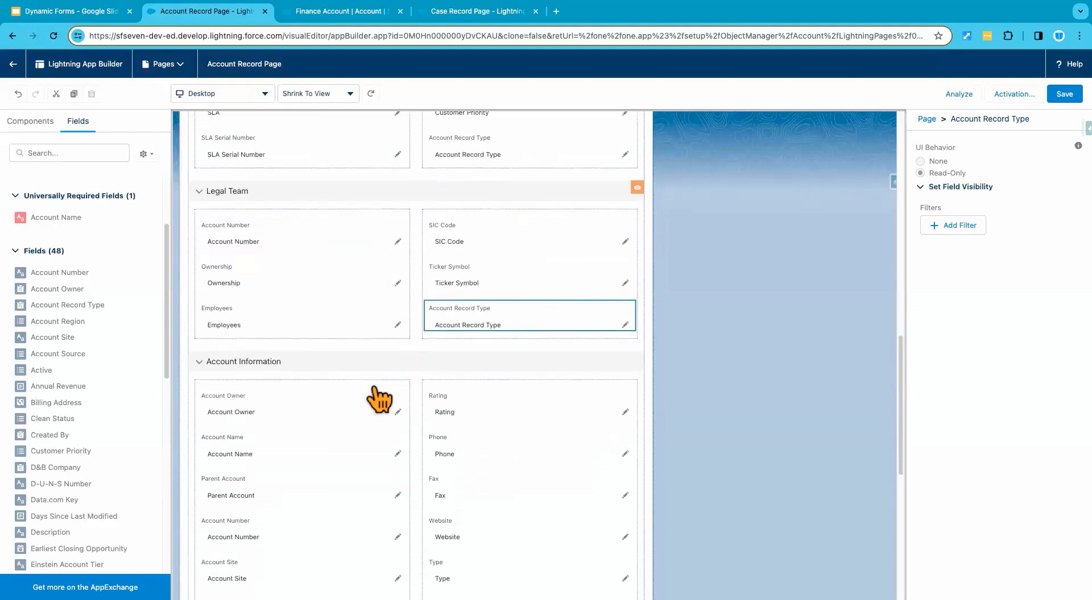
scroll(333, 432, down, 3)
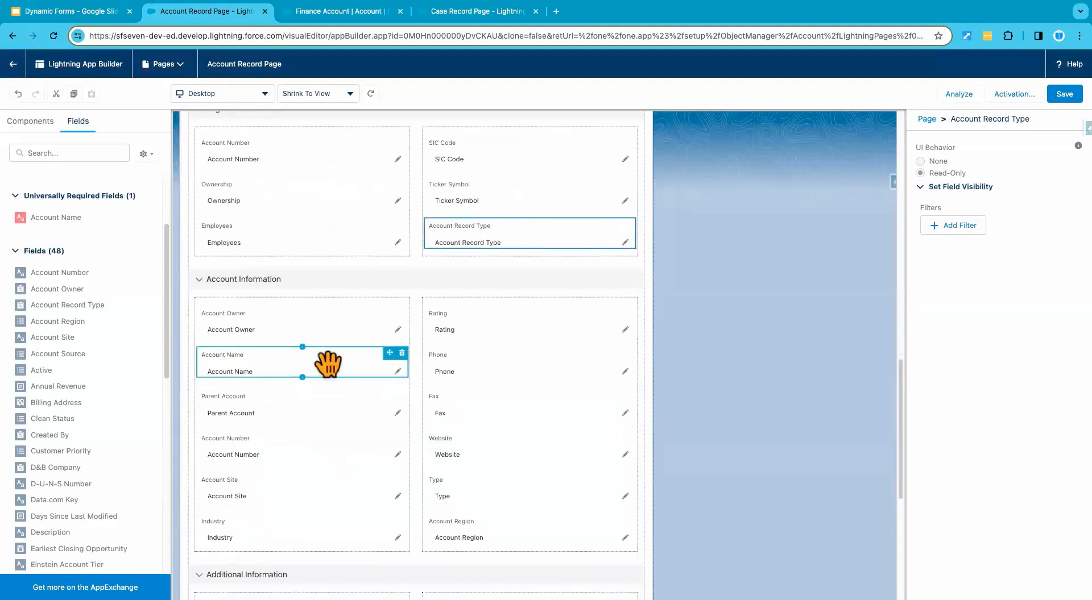
scroll(330, 388, up, 1)
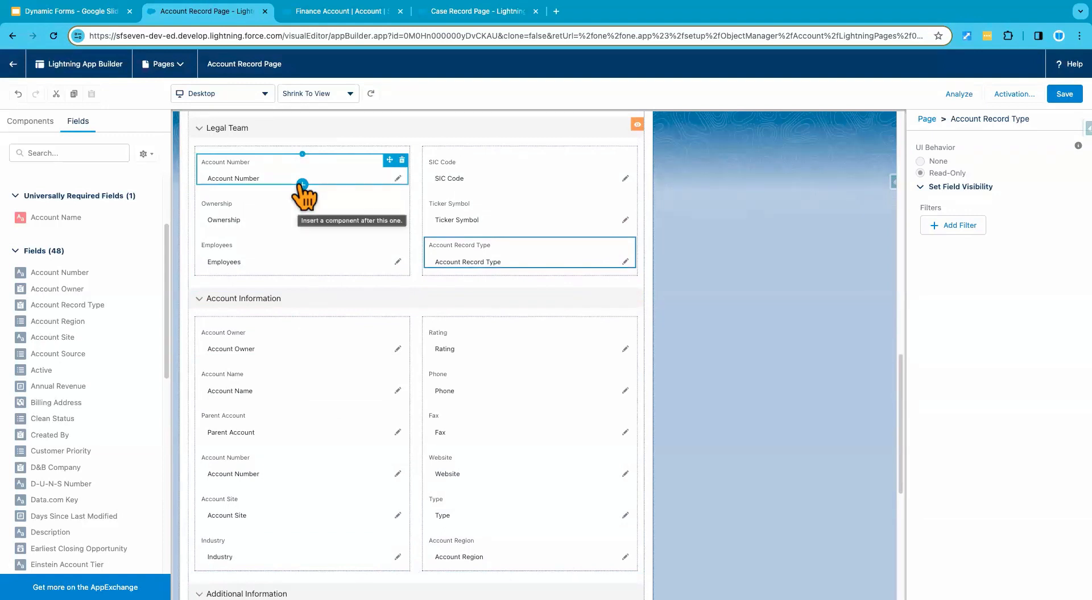
click(273, 172)
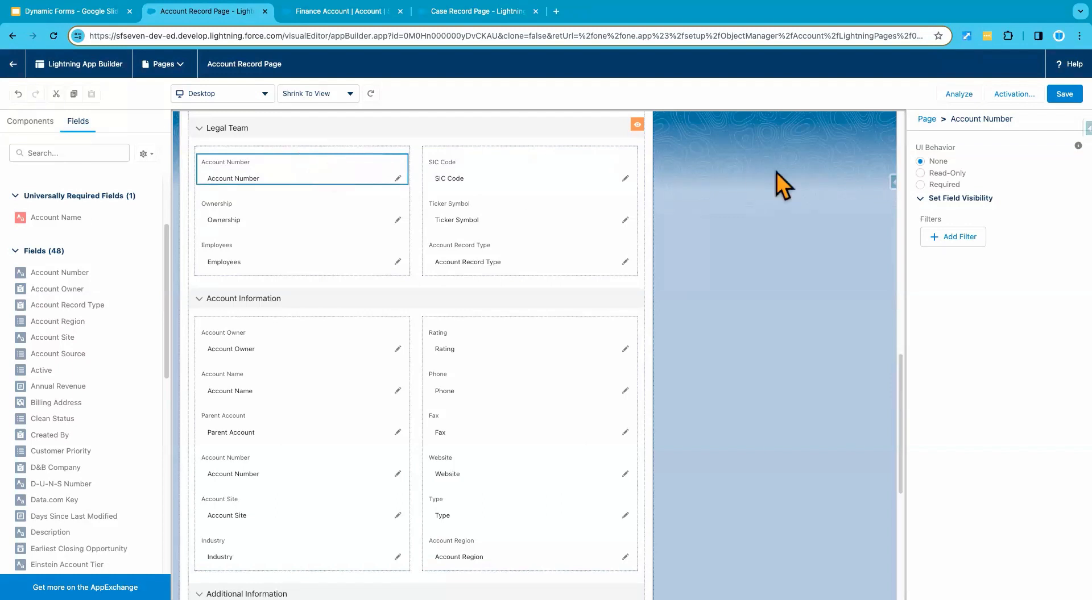
click(920, 185)
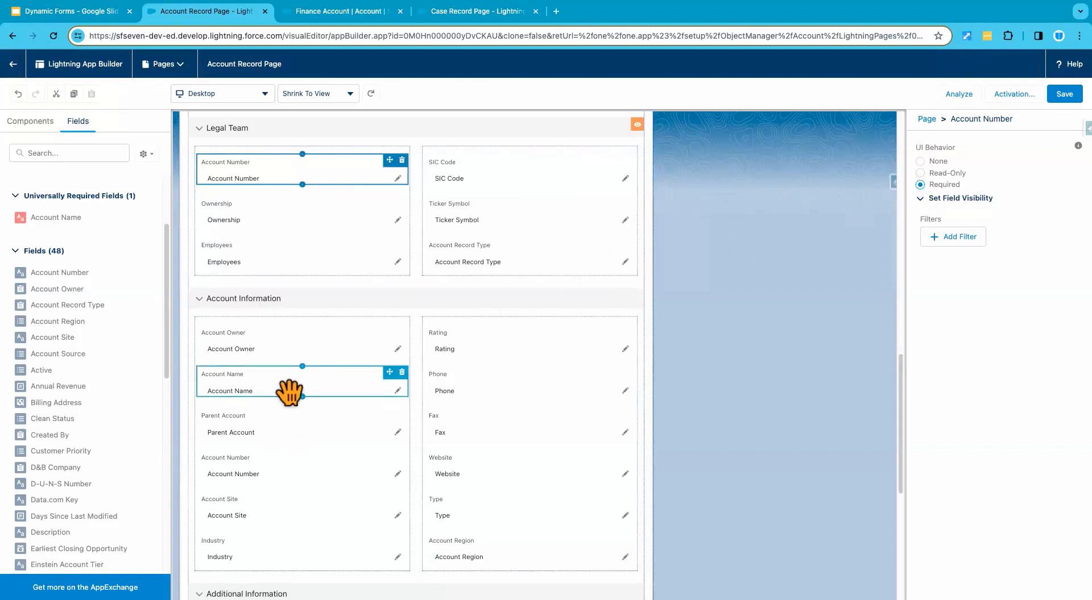
Step: Set the UI behavior of Account Number in the Customer Support Team section to Read-Only
scroll(358, 390, up, 5)
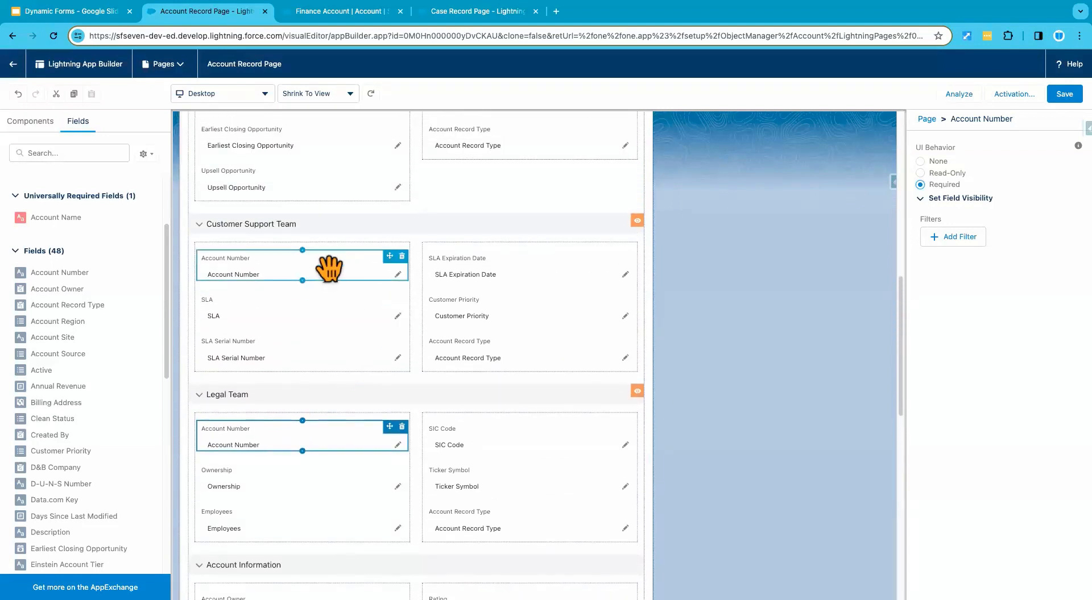
click(265, 262)
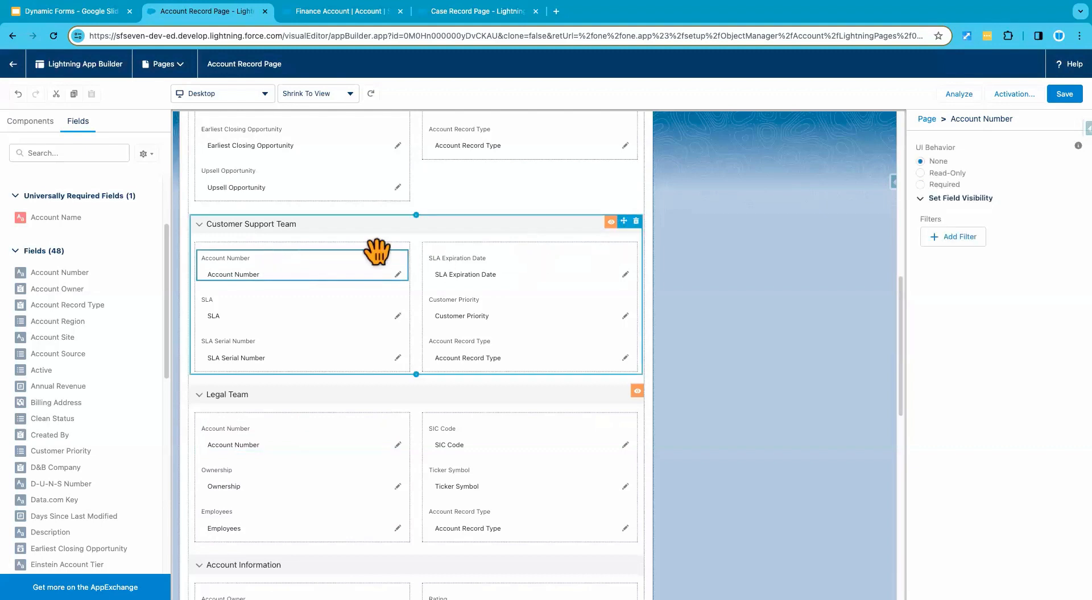
click(920, 174)
scroll(305, 268, up, 3)
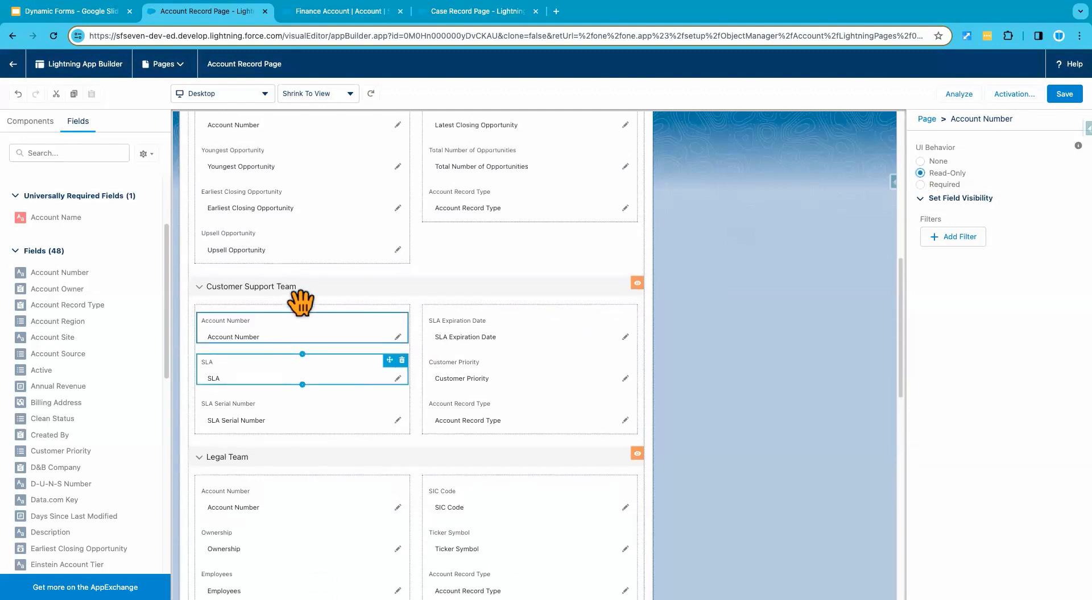
Step: Check the UI behavior of the Account Number field in the Marketing Team section
click(287, 217)
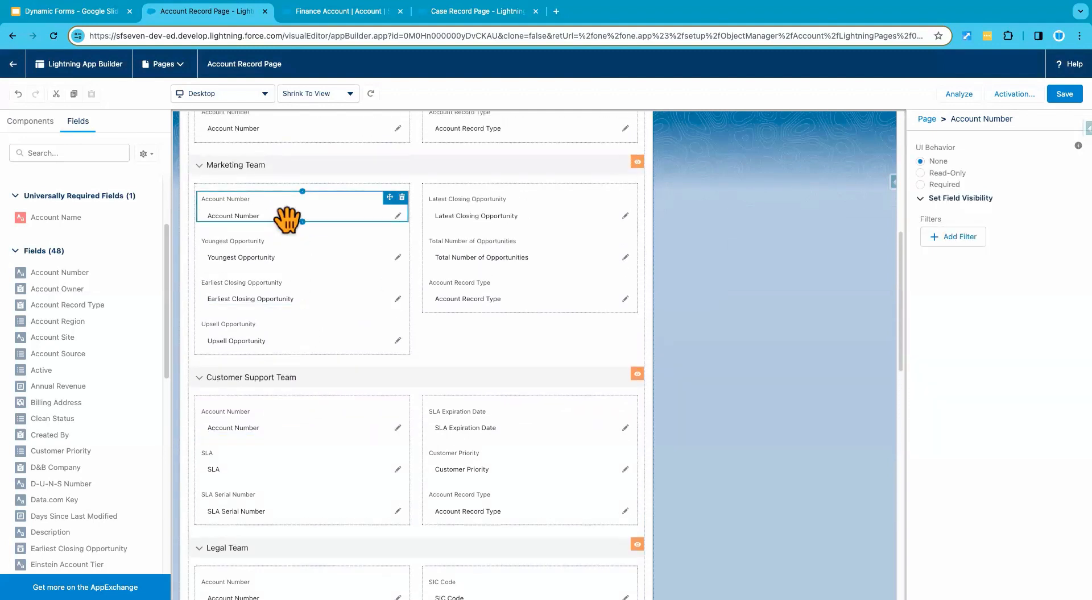
scroll(287, 217, up, 5)
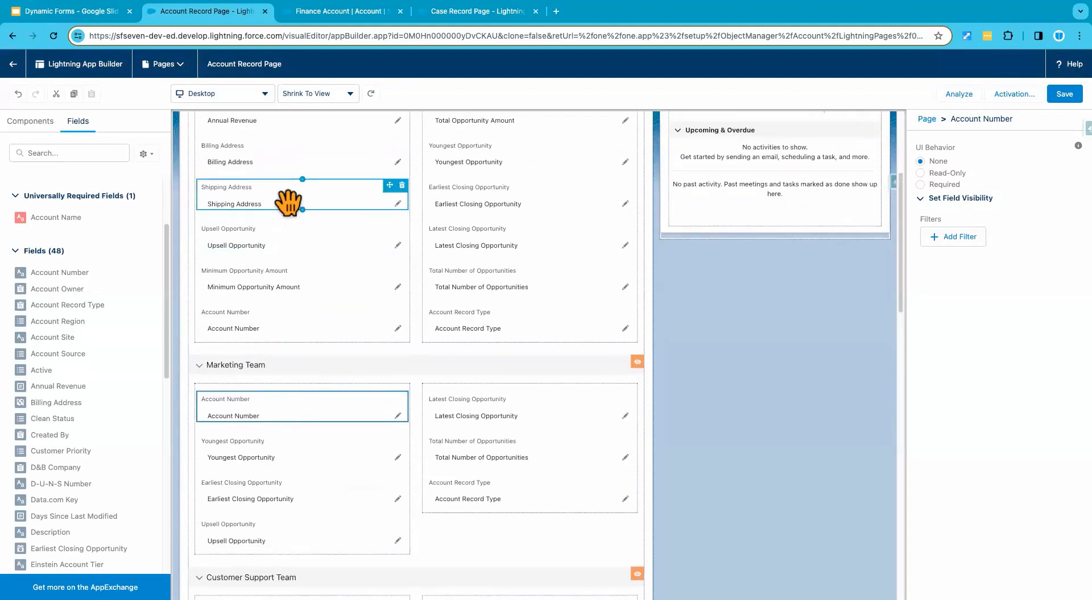
scroll(288, 203, up, 1)
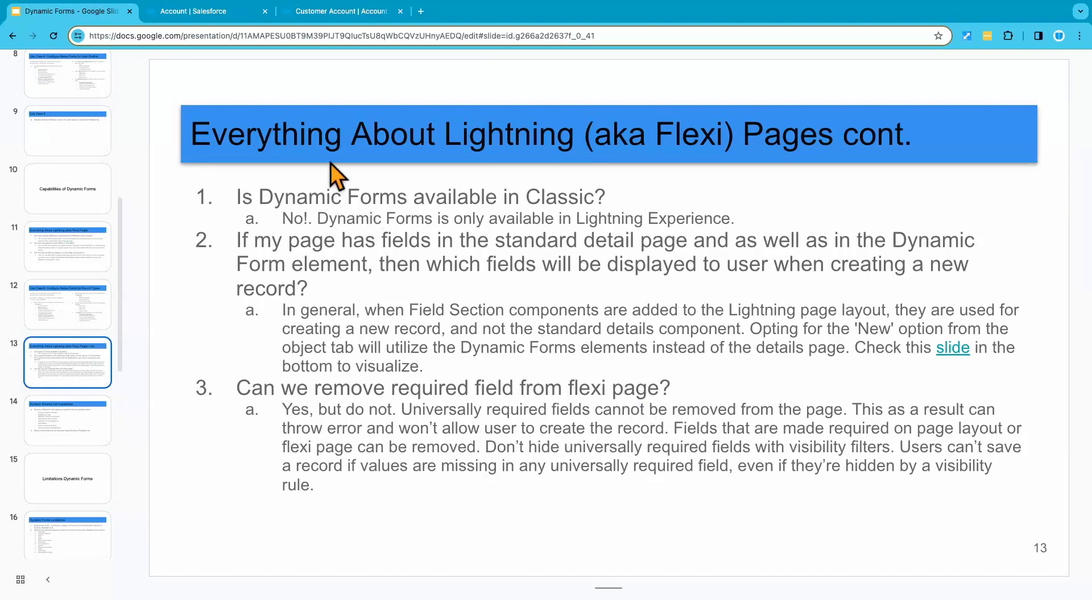
Step: Open the Customer Account record's page in Lightning App Builder and show the fields available for the page
click(227, 15)
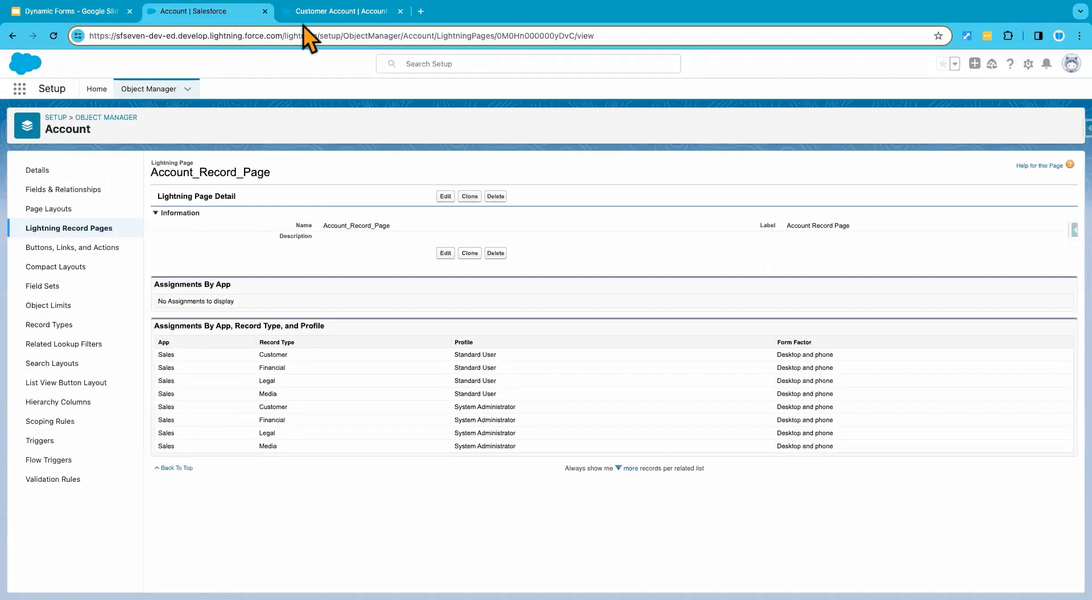
click(333, 16)
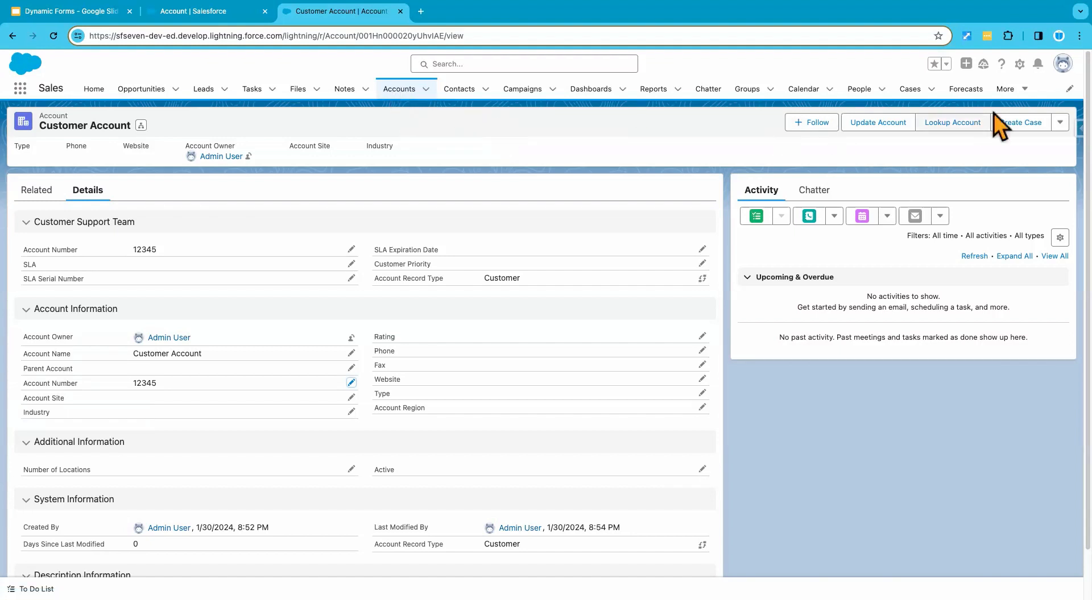
click(1020, 65)
click(970, 196)
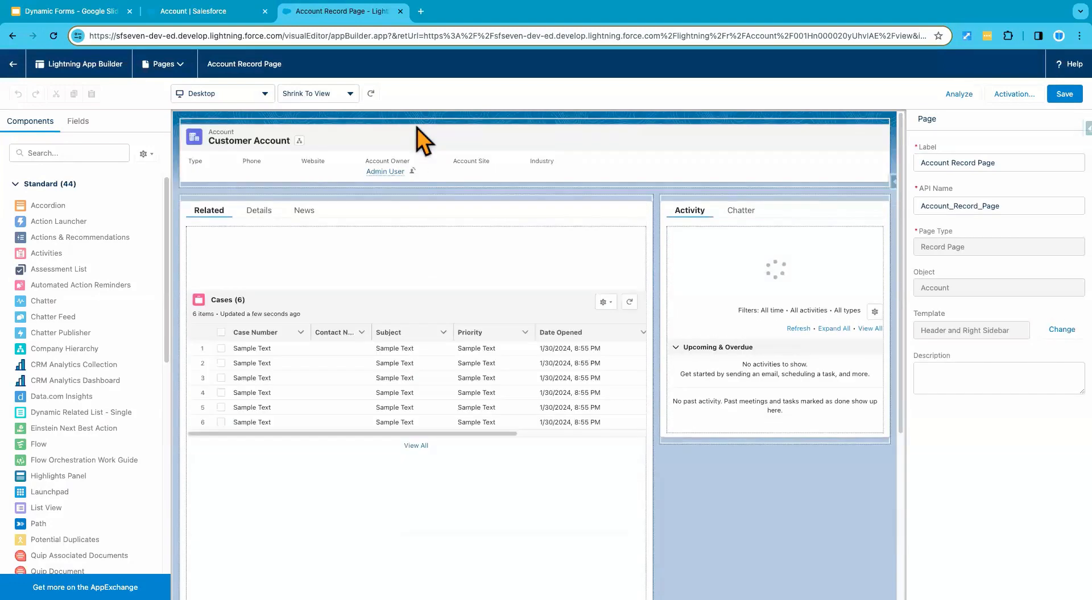
click(80, 122)
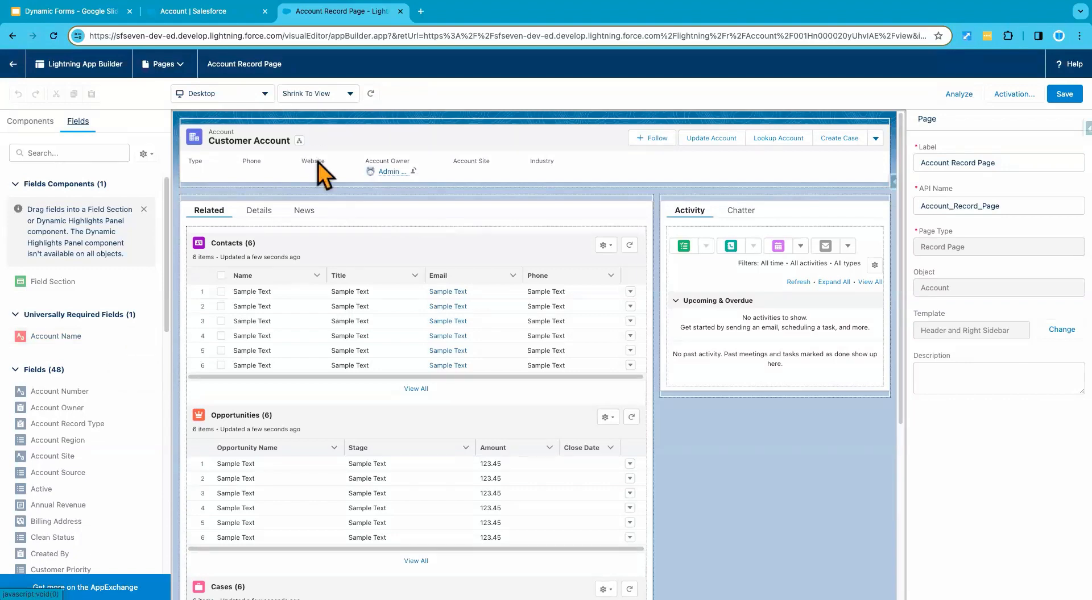
Step: In the other Salesforce tab, switch to the Sales app and start a new account with the Financial record type
click(213, 11)
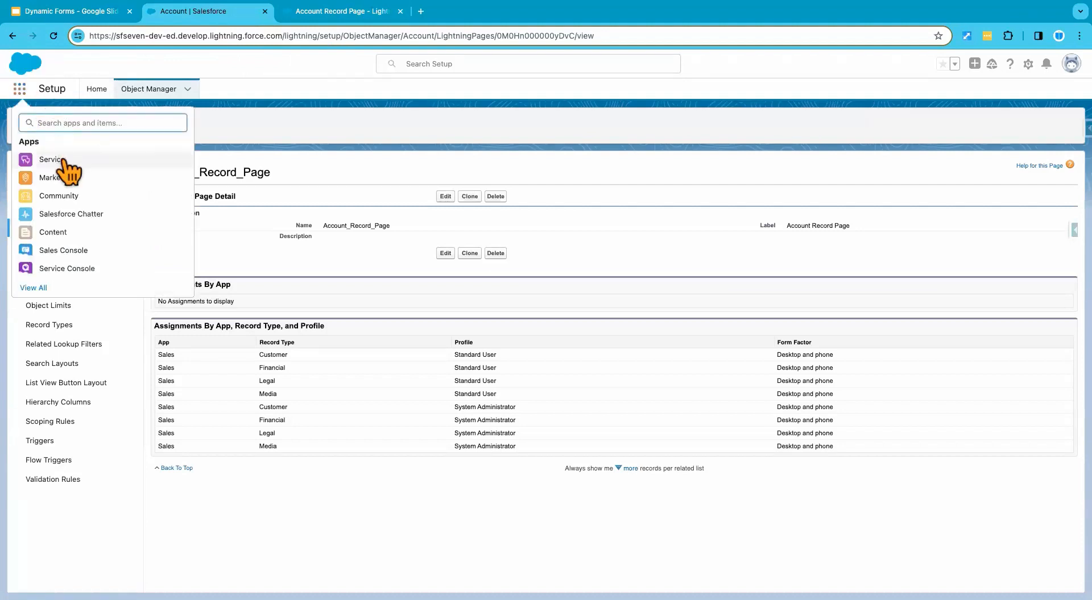
text(sales)
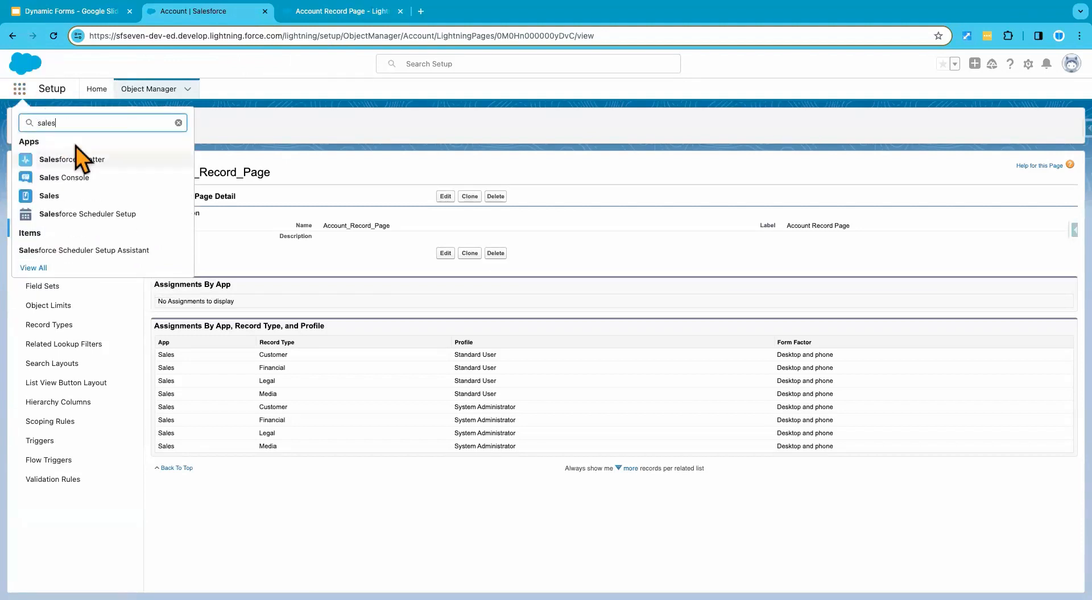
click(53, 196)
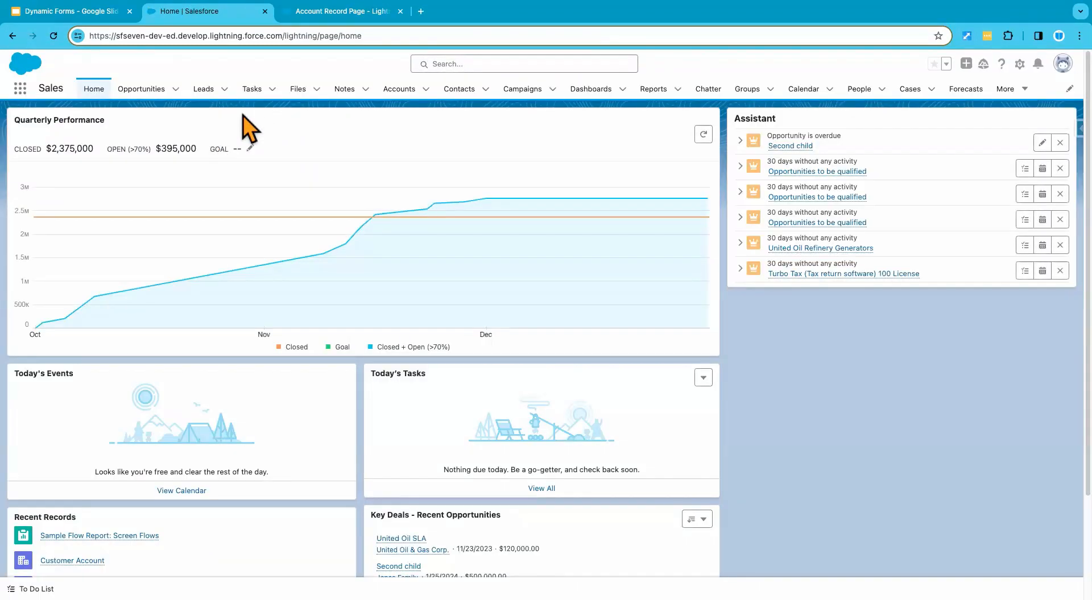
click(399, 91)
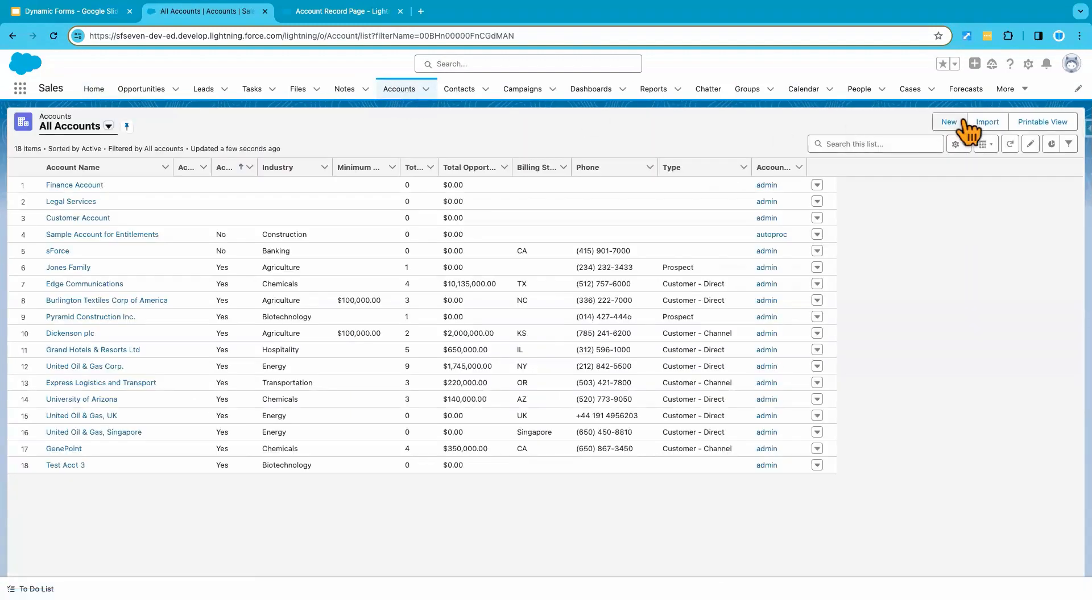
click(962, 121)
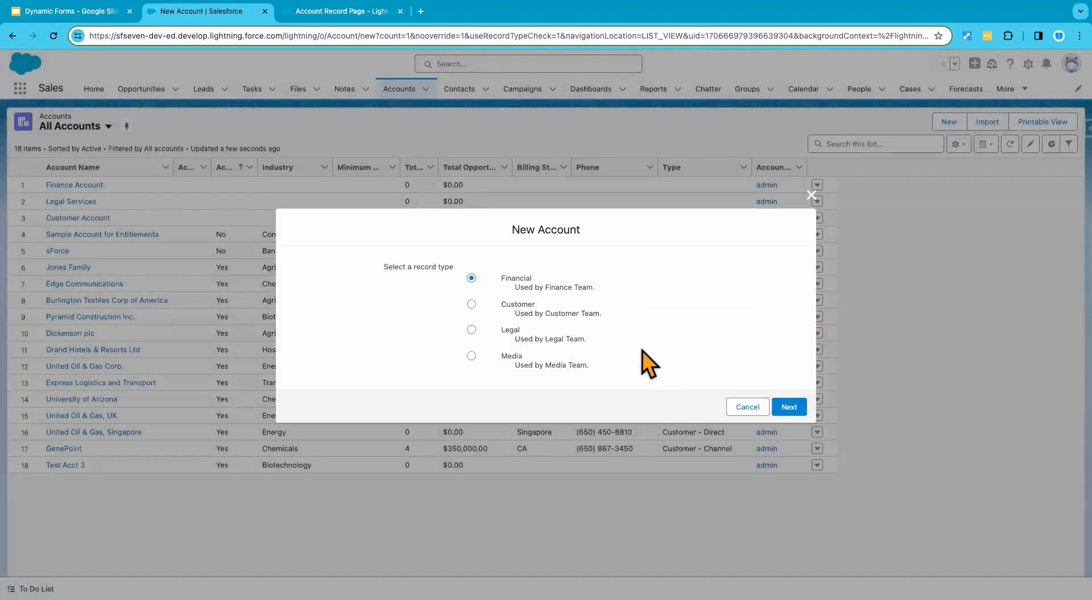
click(788, 408)
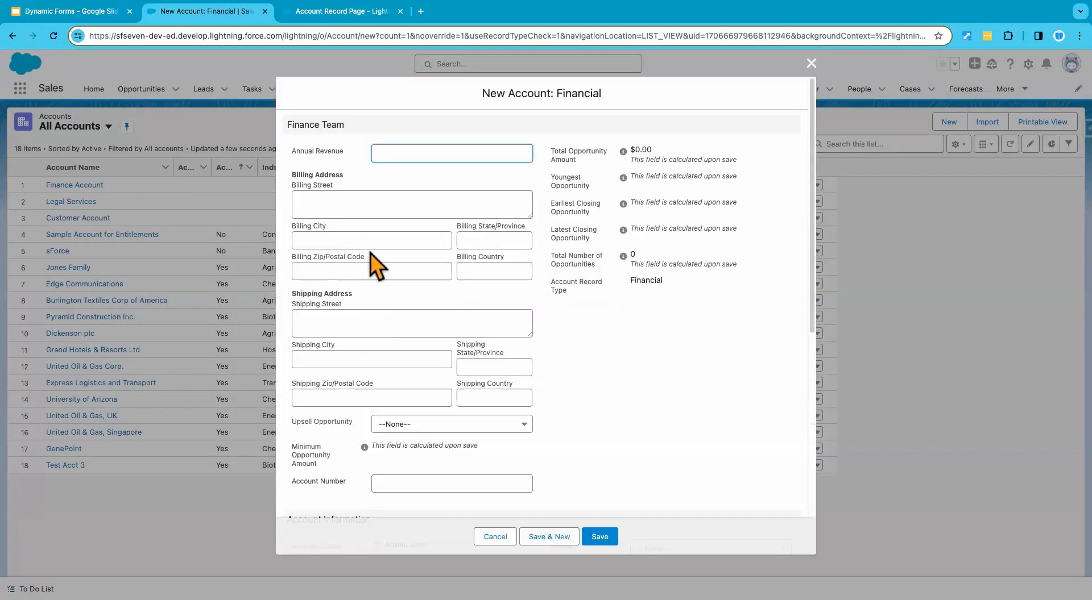
Step: Try to save the new Financial account with Account Name left blank, and close the form without creating it
scroll(384, 274, down, 5)
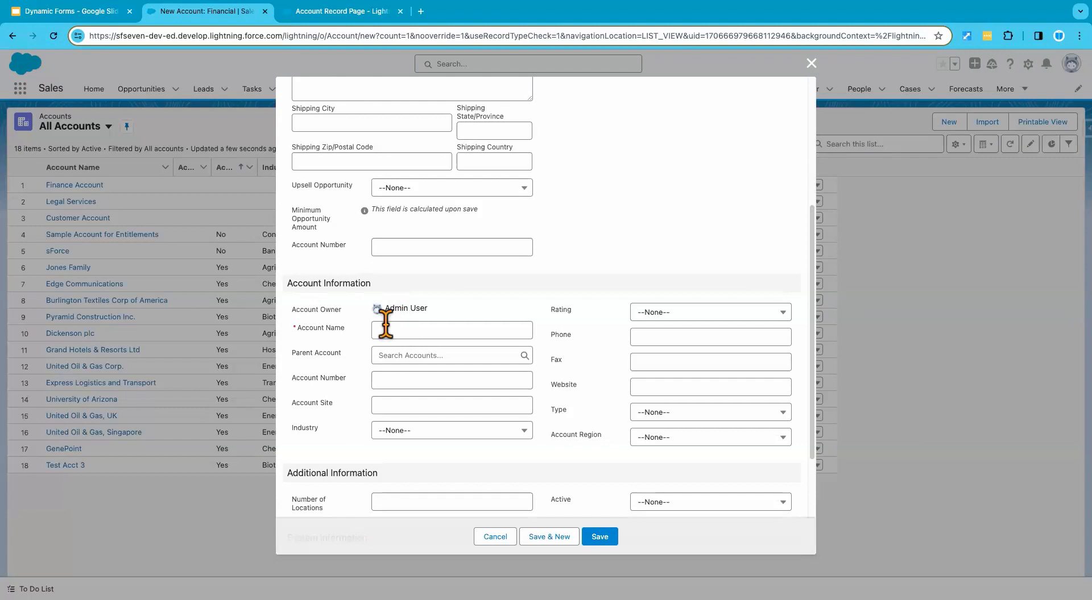
click(306, 329)
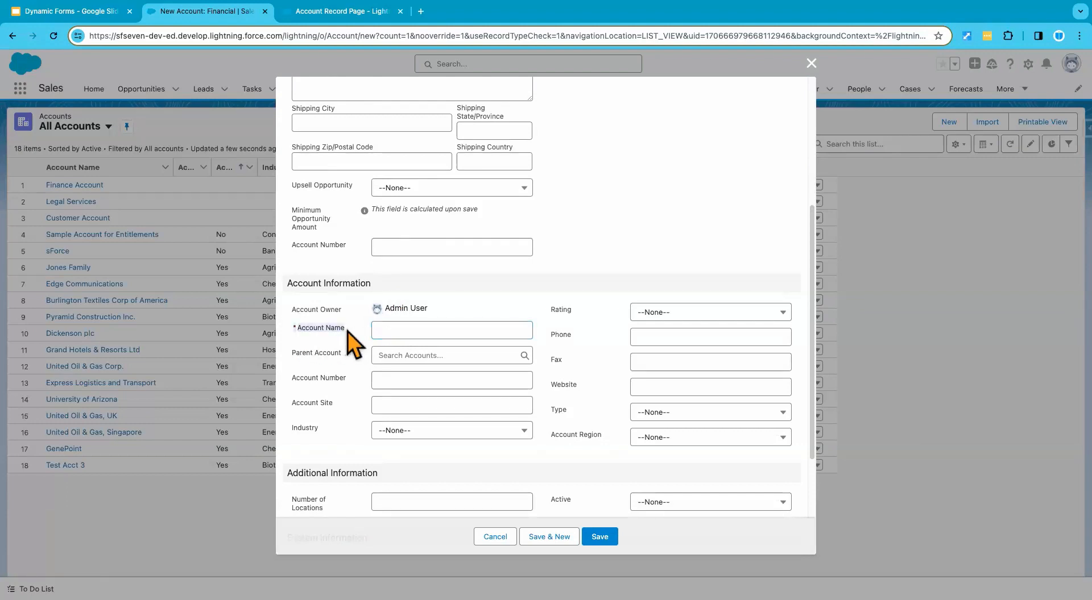
click(602, 537)
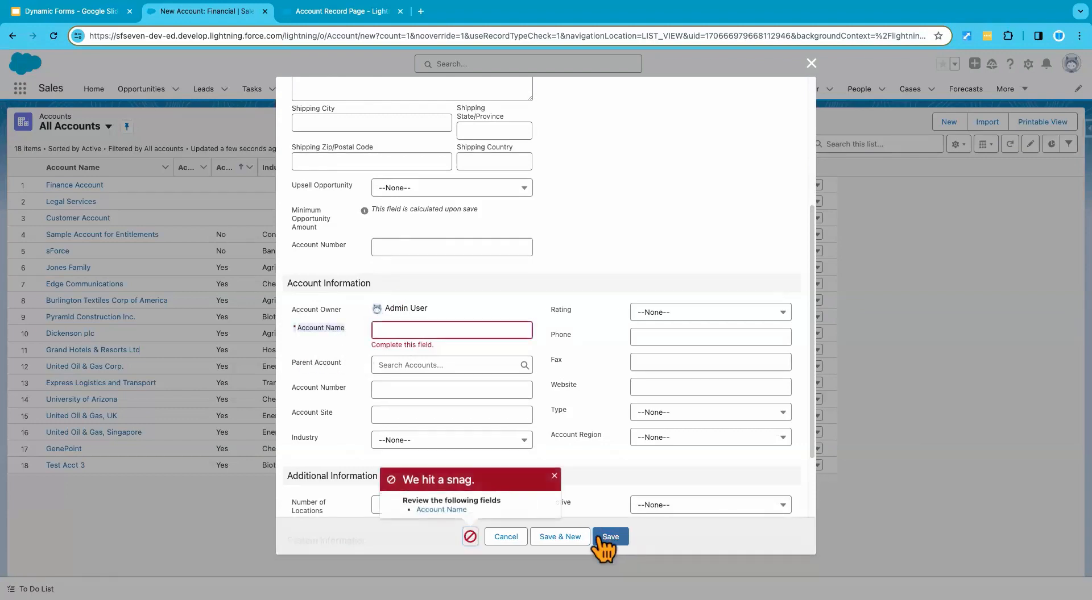
click(554, 477)
click(811, 62)
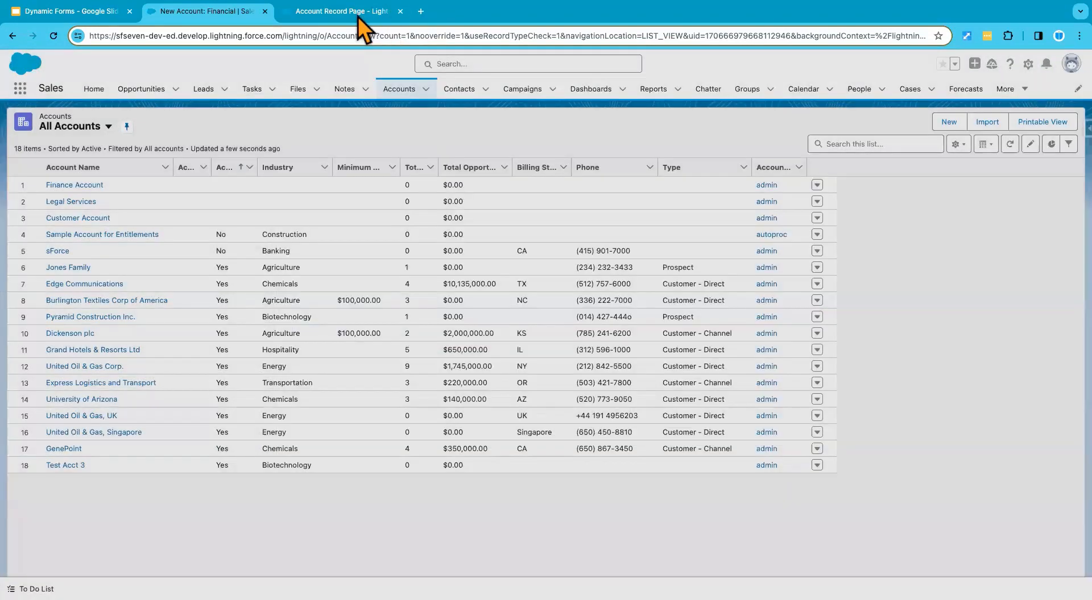
Step: Back on the Account Record Page, remove the Account Name field from the Account Information section of the Details tab
click(357, 12)
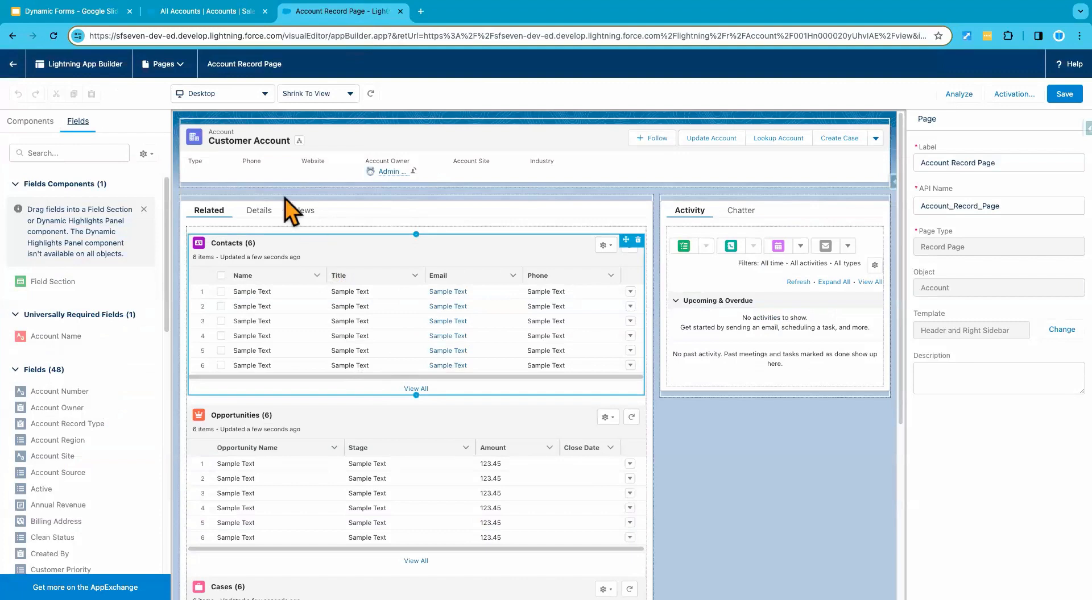
click(259, 213)
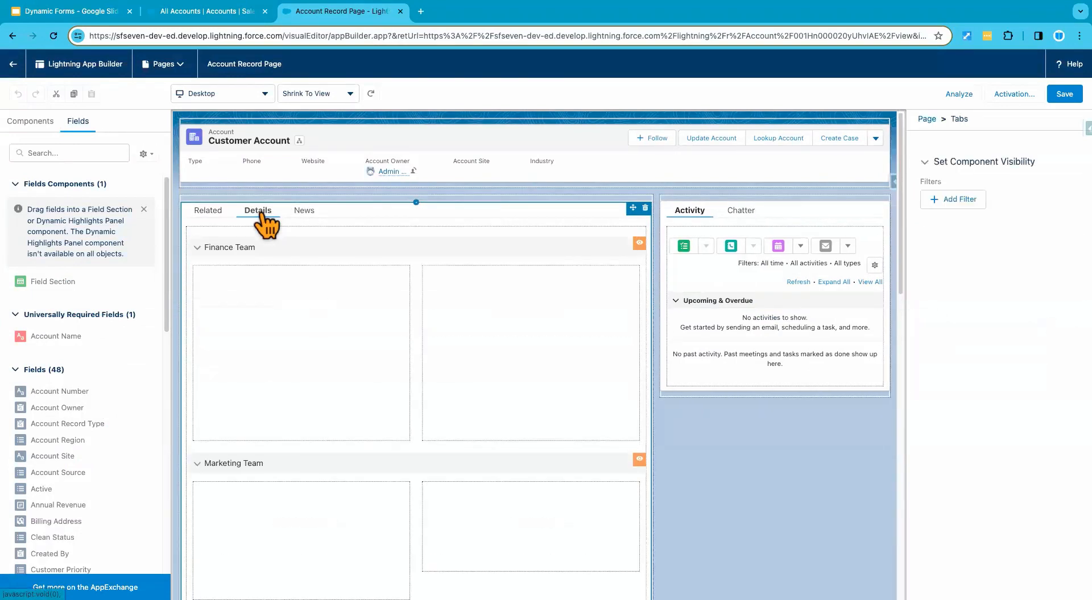
scroll(262, 358, down, 2)
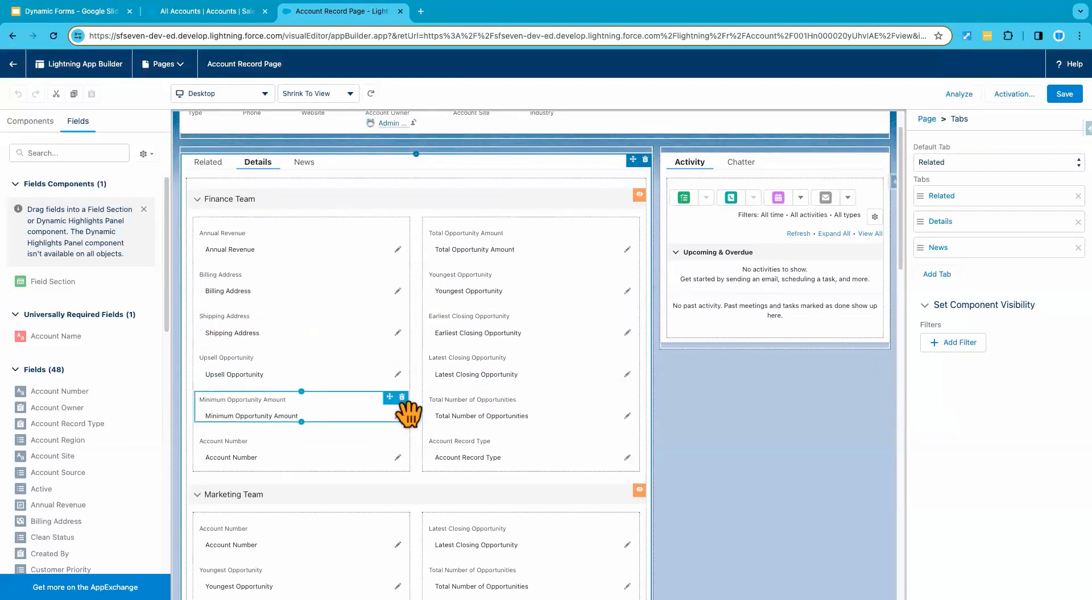
scroll(409, 410, down, 3)
scroll(370, 472, down, 15)
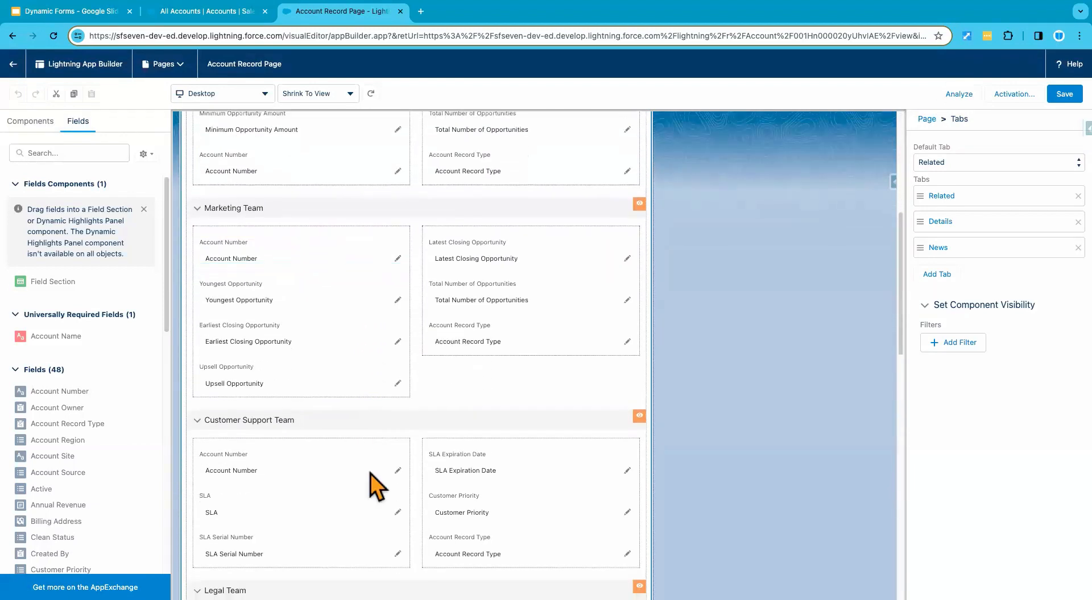
scroll(370, 473, down, 12)
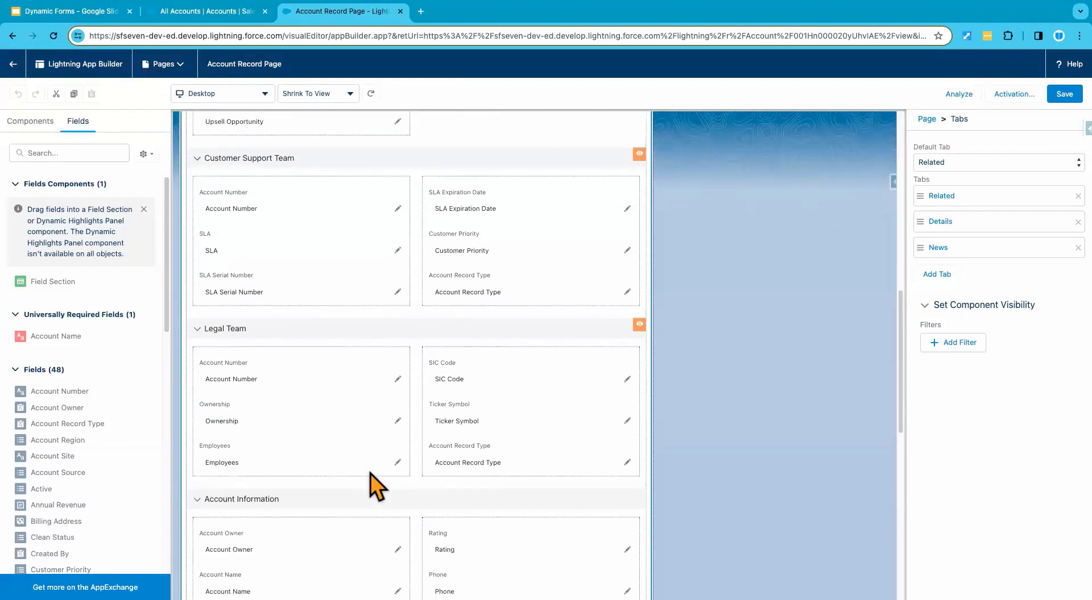
scroll(370, 473, down, 5)
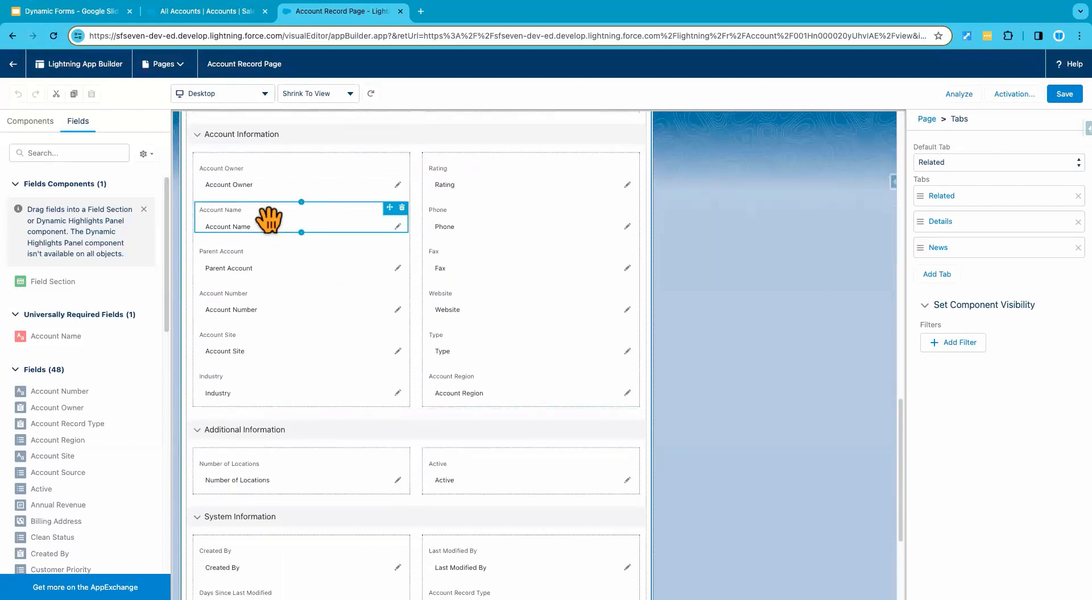
mouse_move(268, 219)
mouse_down()
mouse_move(183, 216)
mouse_move(267, 234)
mouse_up()
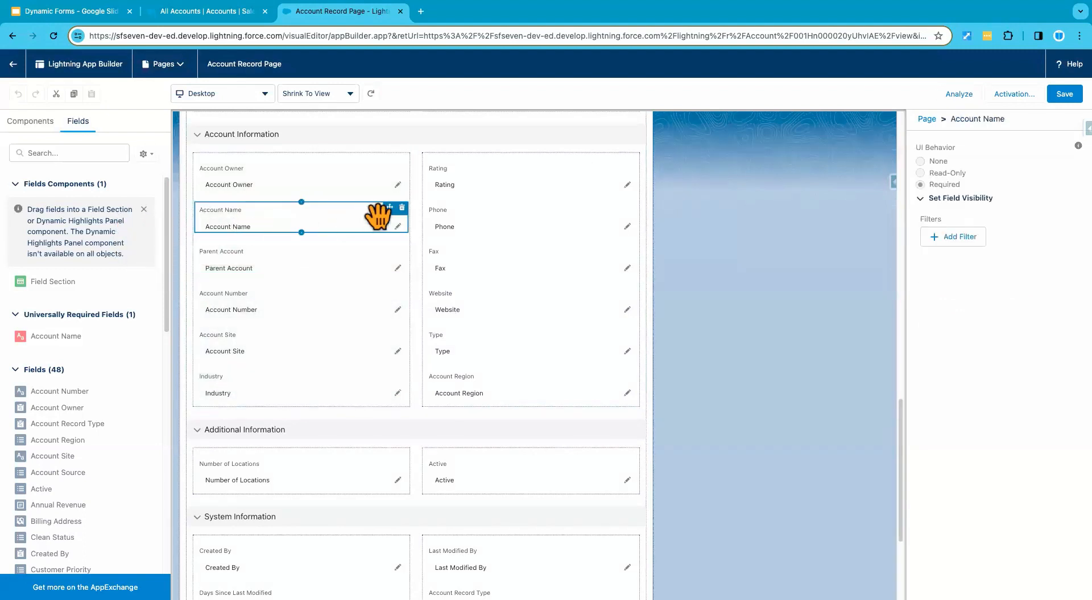
click(402, 207)
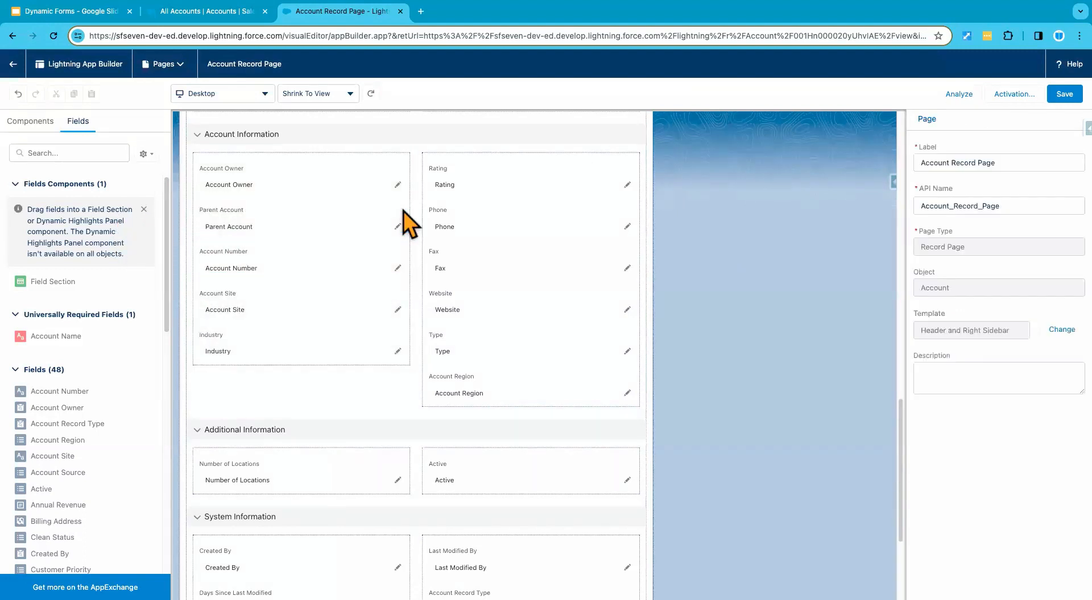
Step: Save the Account Record Page without its required field
scroll(384, 389, down, 4)
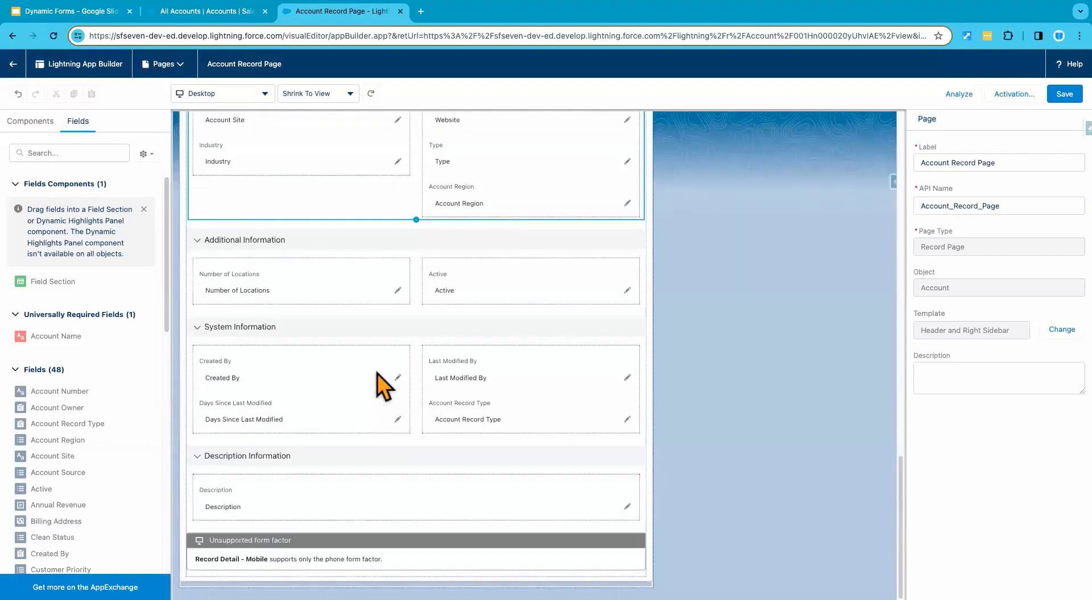
scroll(384, 388, up, 5)
scroll(377, 373, up, 6)
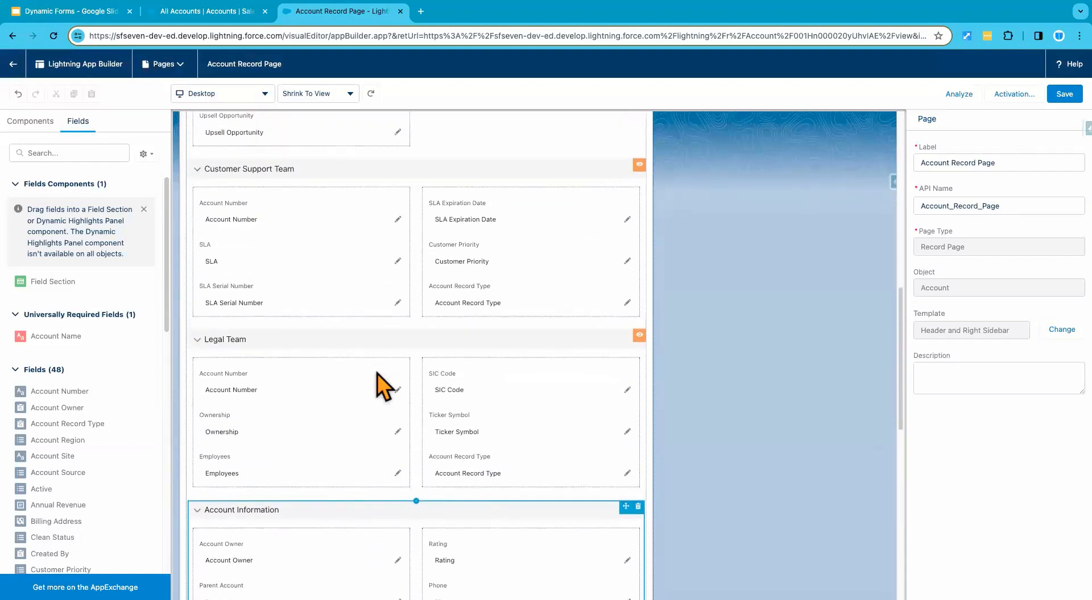
scroll(377, 373, up, 4)
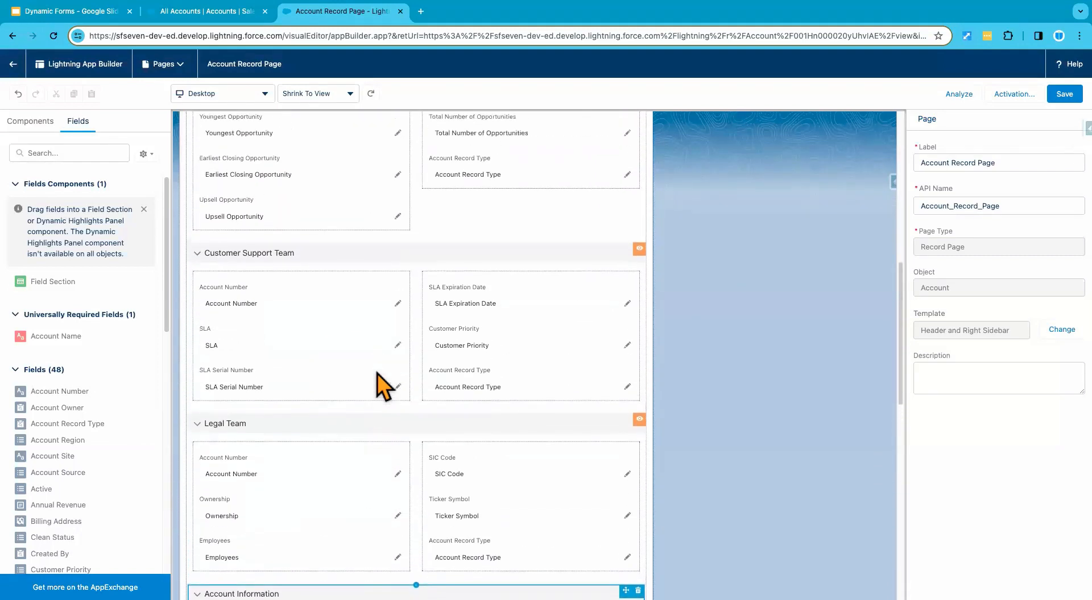
scroll(377, 373, up, 6)
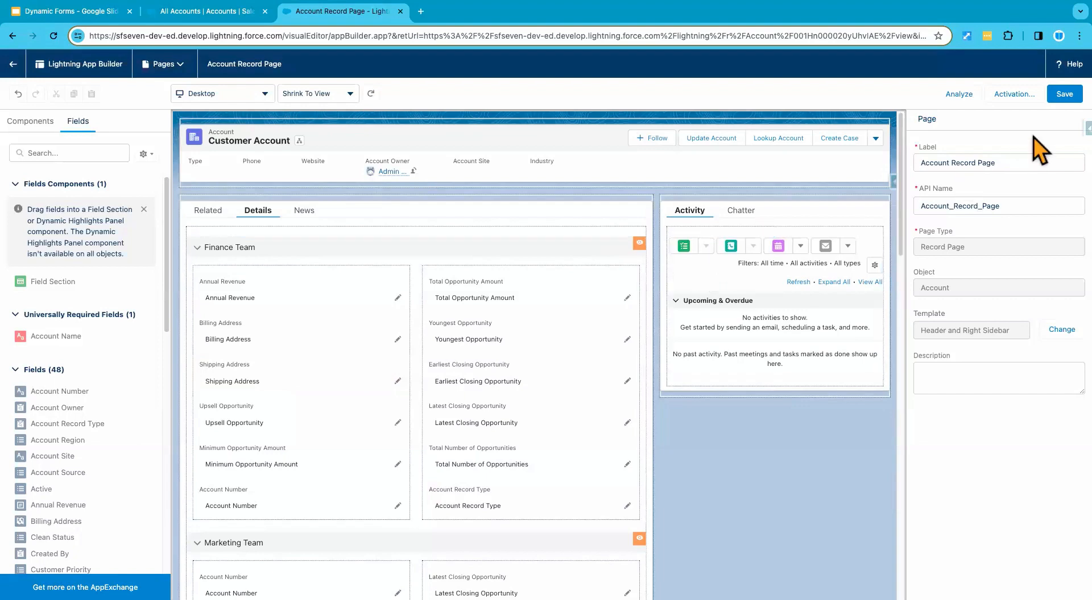
click(1065, 94)
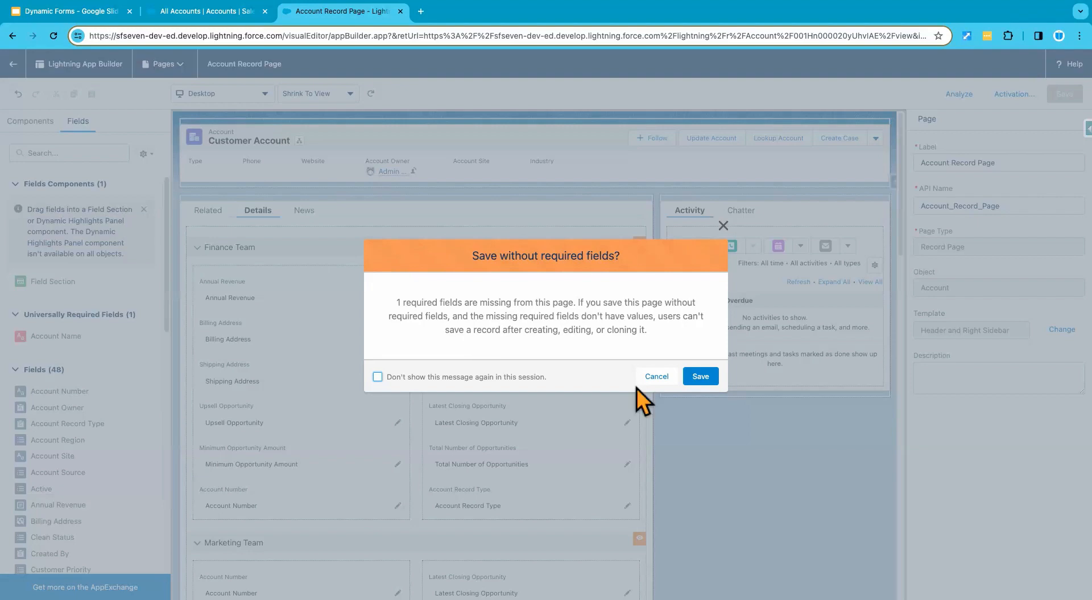
click(701, 377)
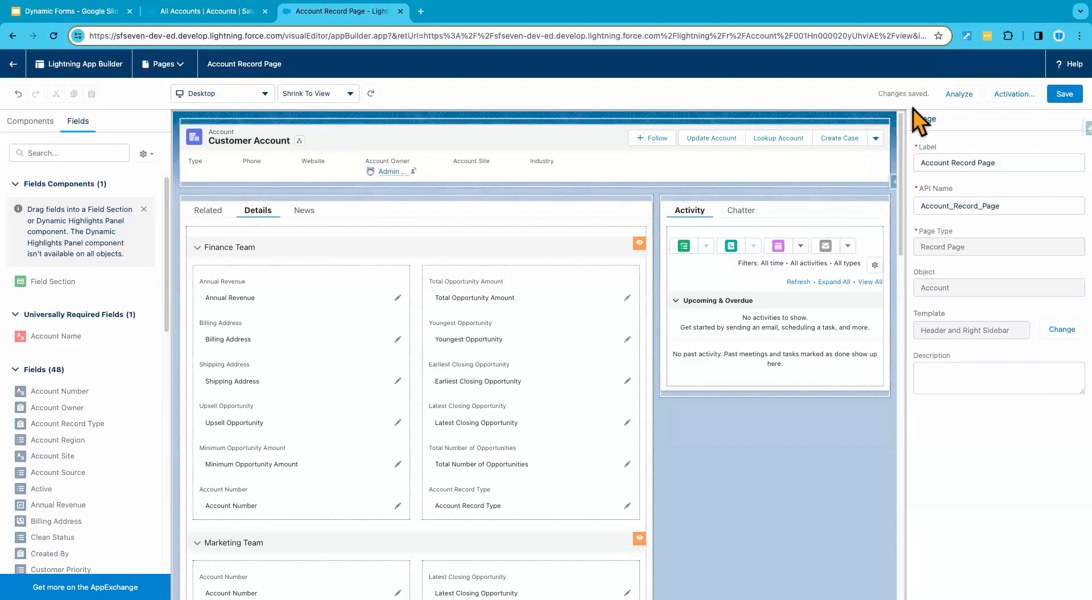
Step: Return to the accounts list in the Sales app and start a new account with the Legal record type
click(198, 13)
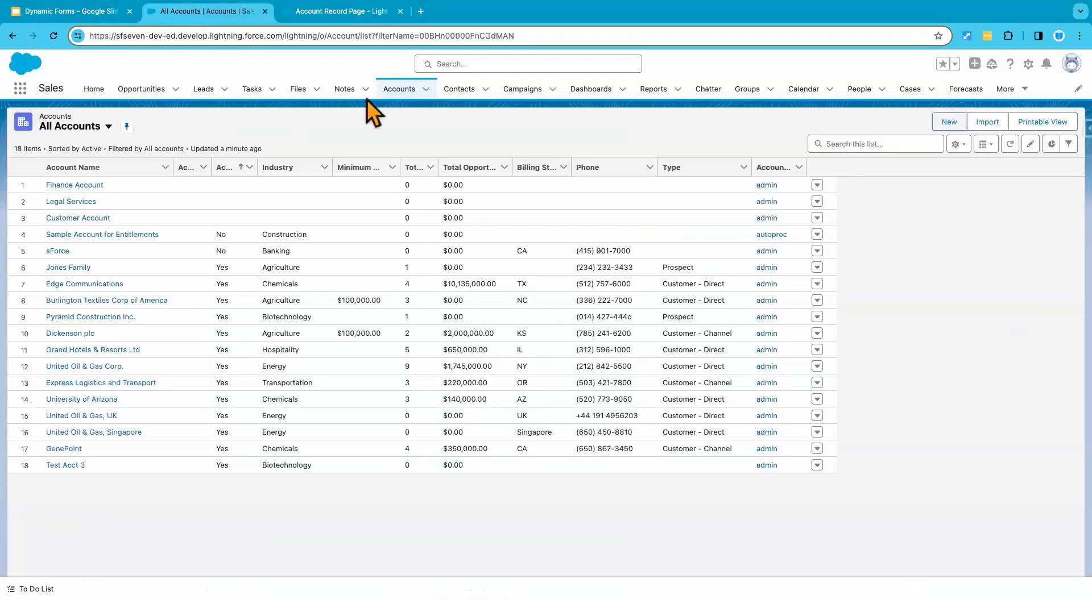
click(405, 91)
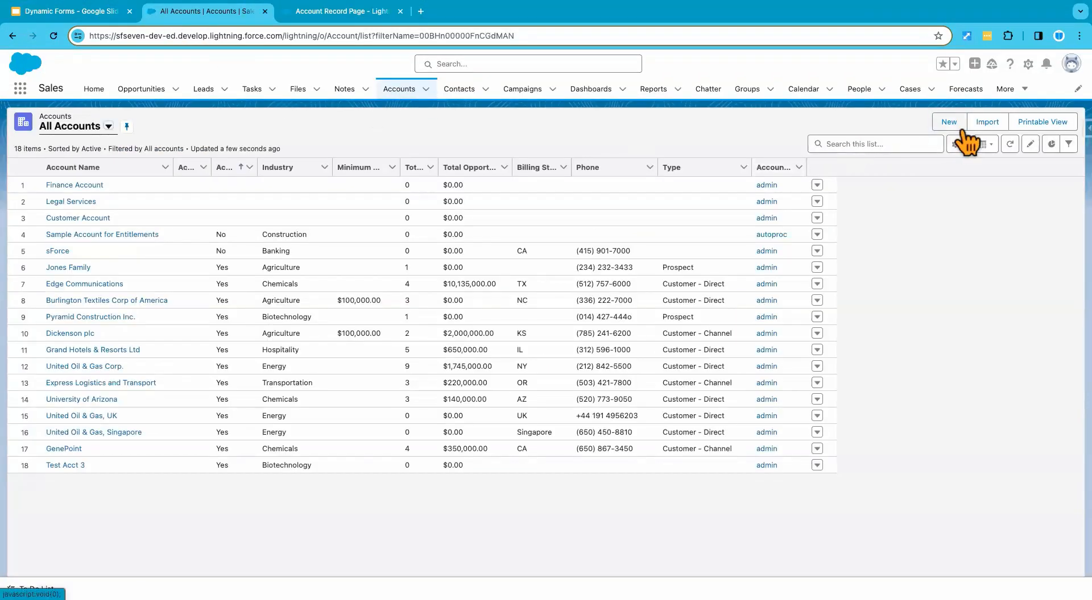
click(957, 127)
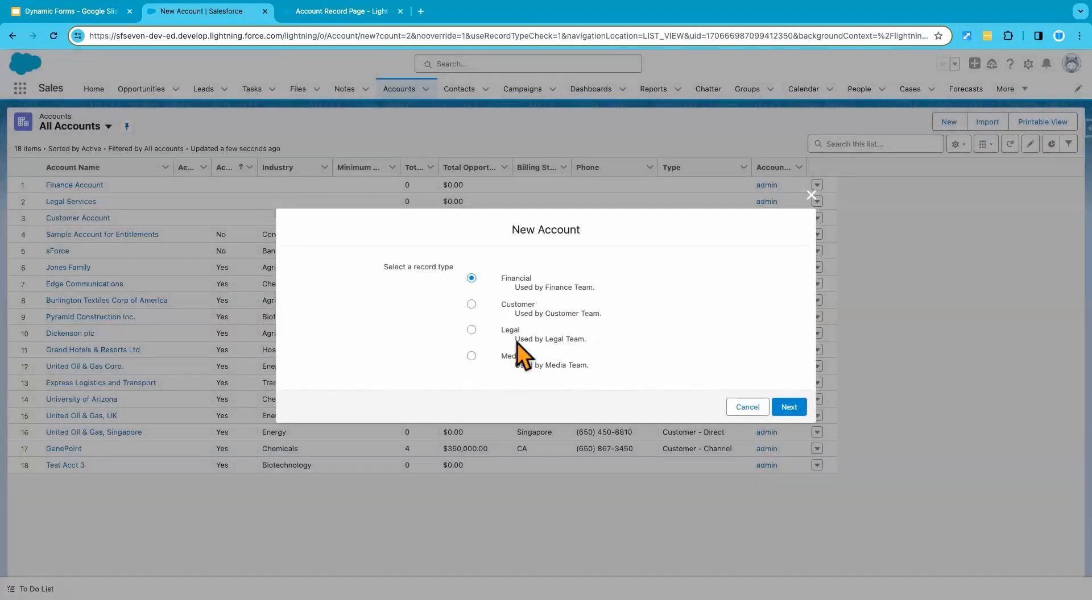
click(793, 408)
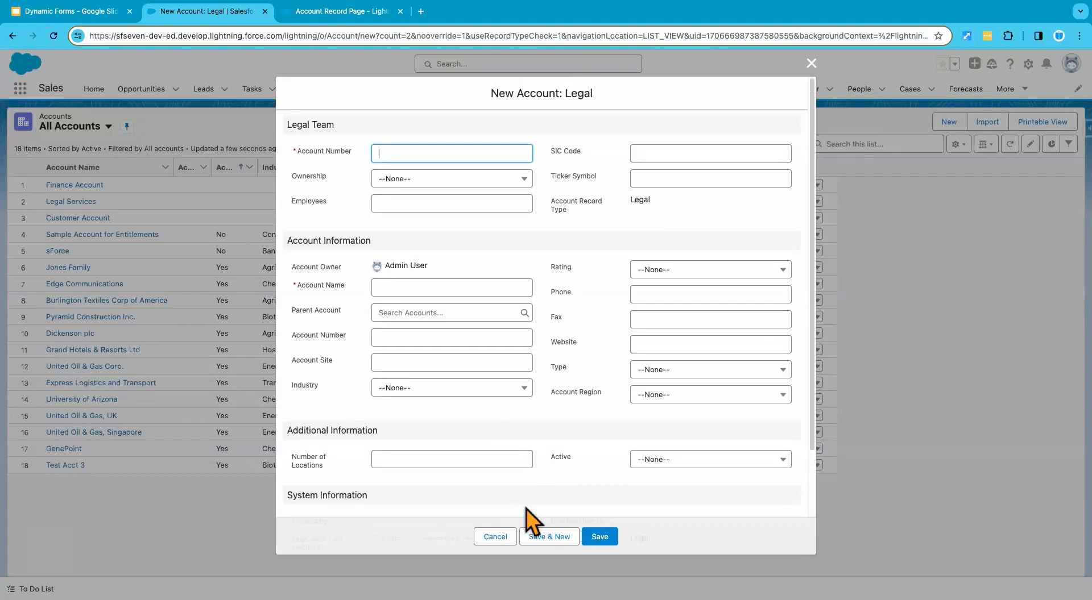
Step: Close the new Legal account form, set the display density to Comfy and refresh the page
click(493, 537)
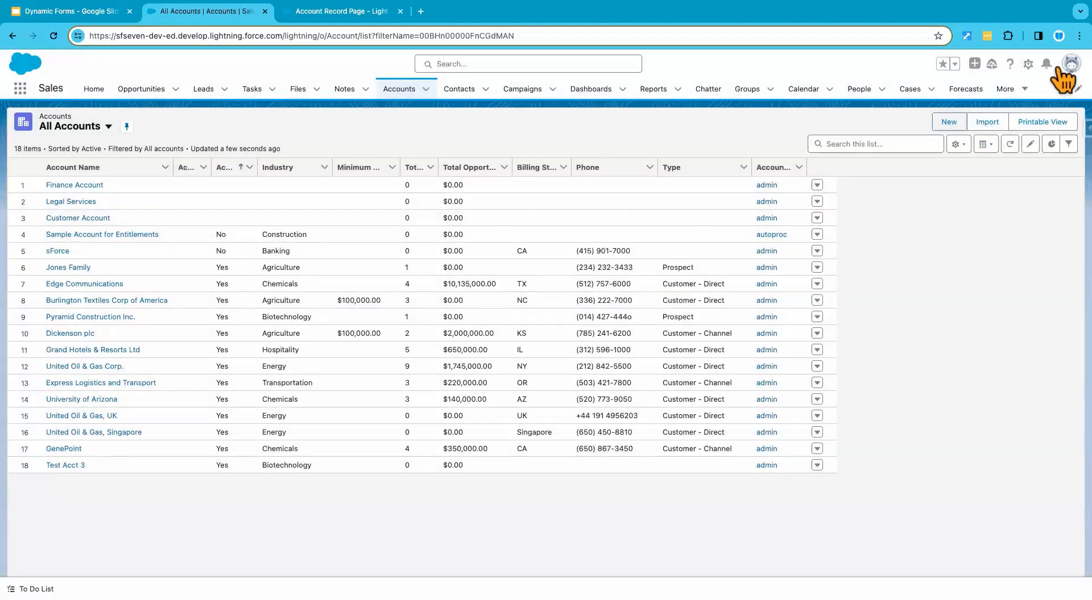
click(1059, 68)
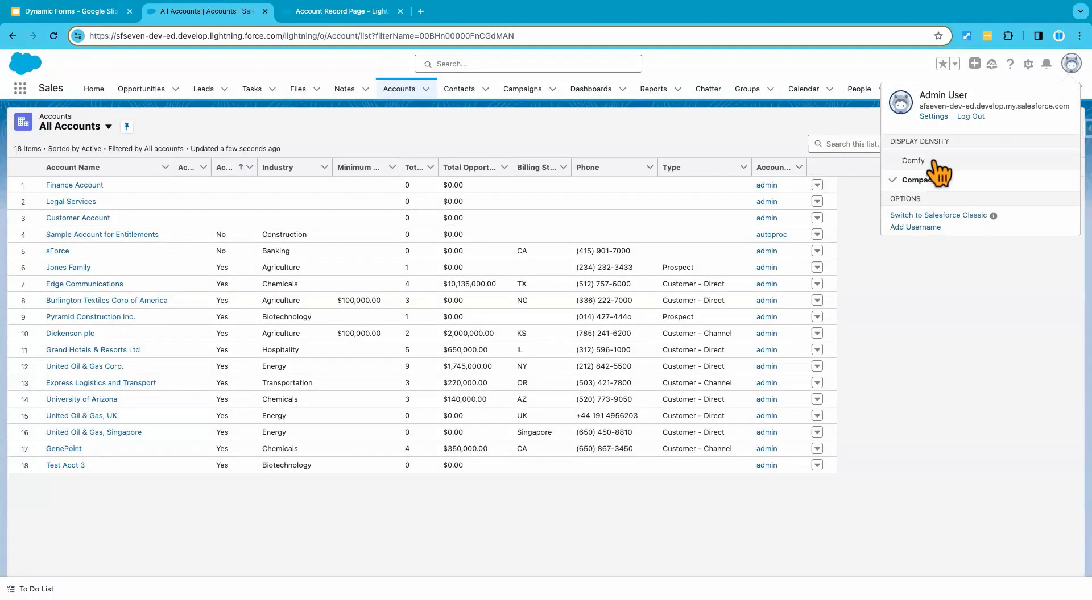
click(933, 162)
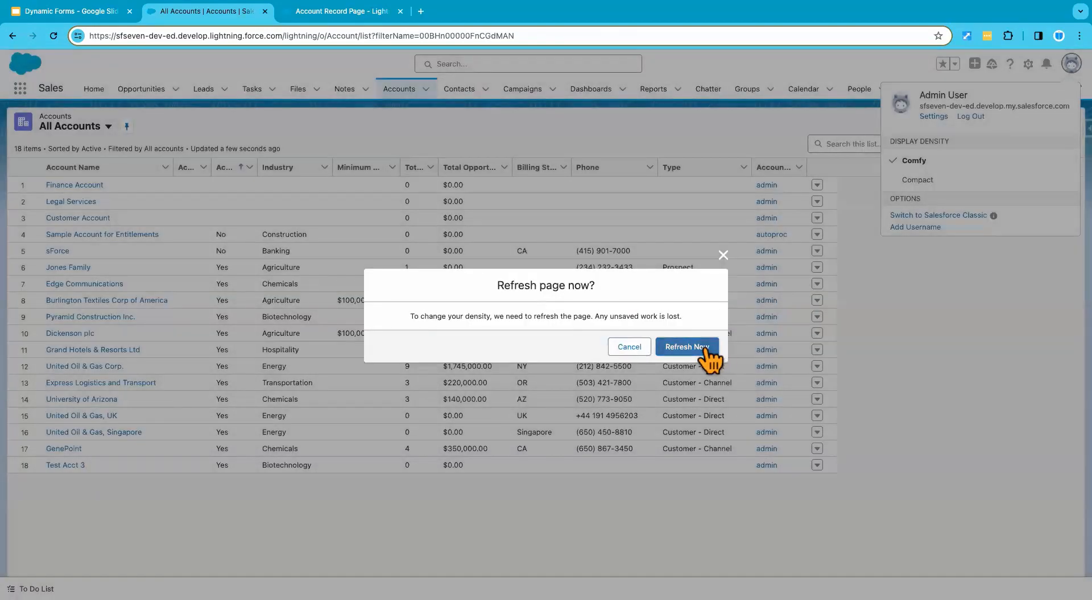
click(705, 348)
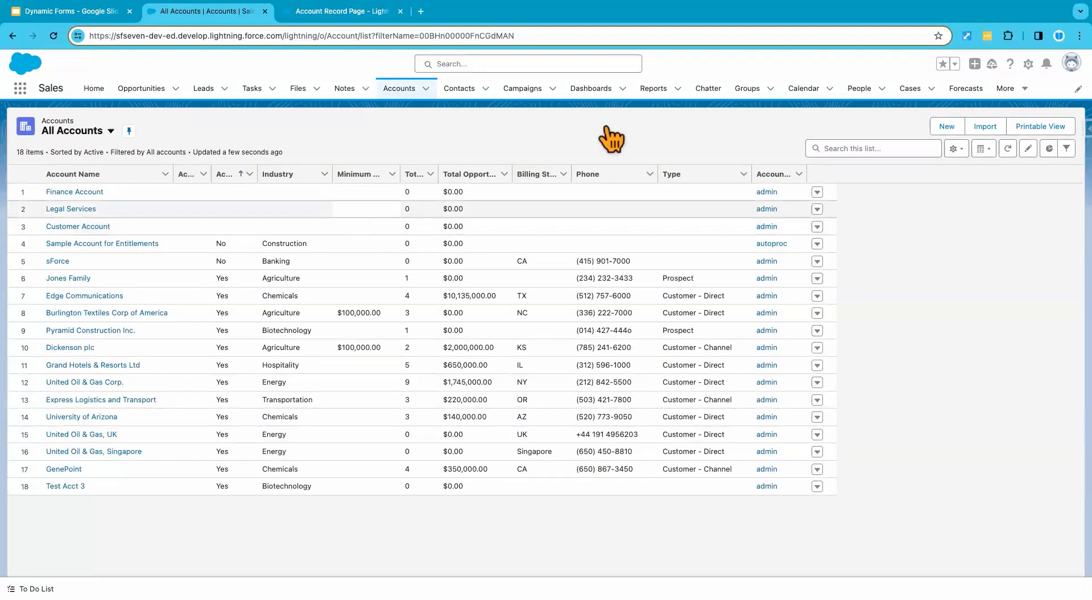
Step: Start a new account with the Legal record type and check its form sections for the Account Name field
click(946, 126)
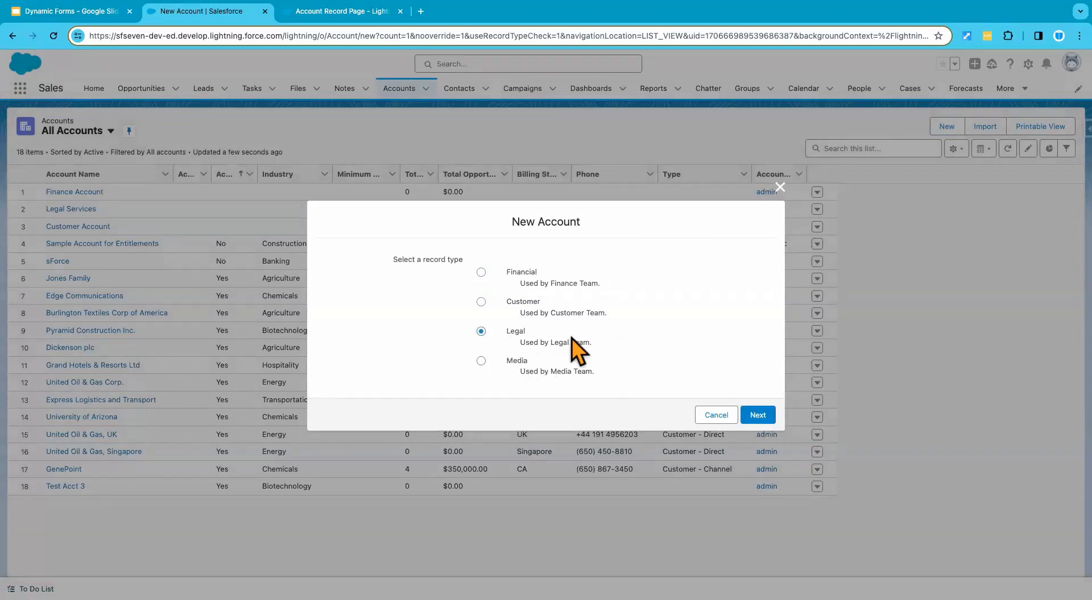
click(747, 416)
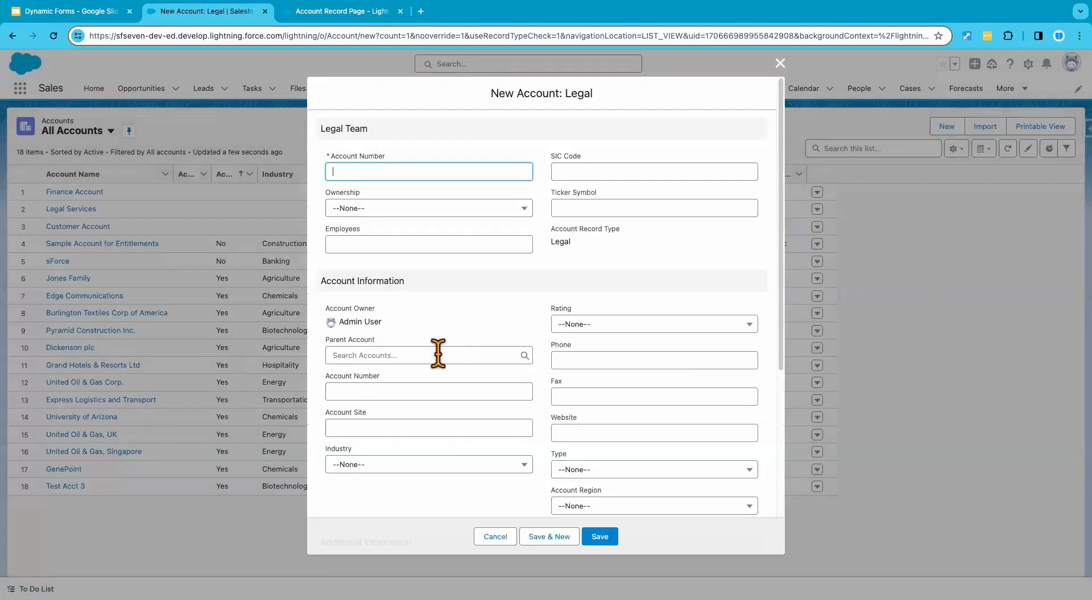
scroll(438, 353, down, 3)
scroll(438, 355, down, 2)
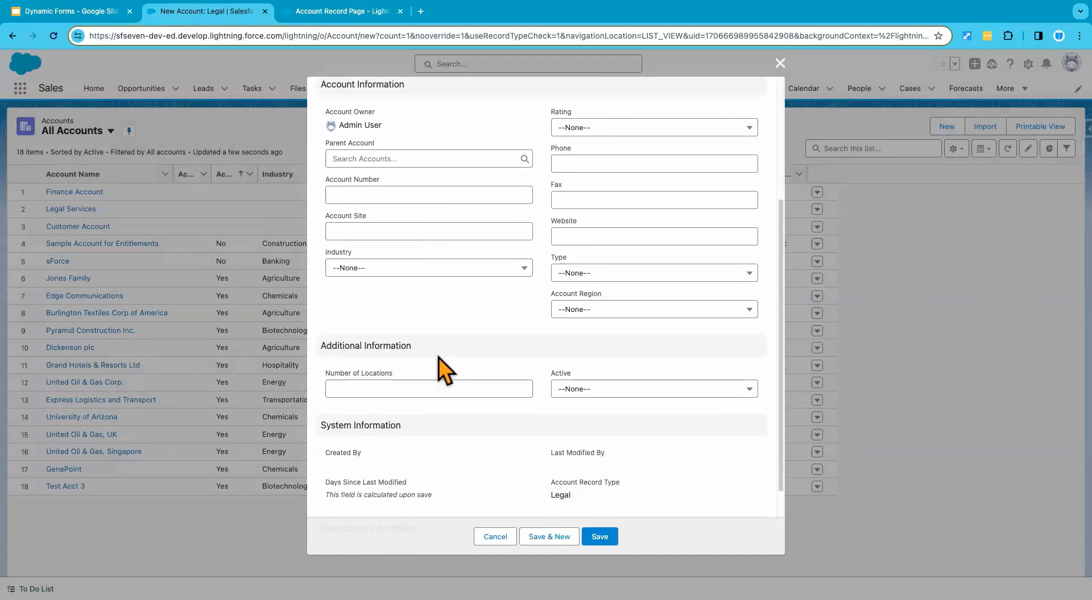
scroll(439, 357, up, 1)
scroll(438, 357, up, 5)
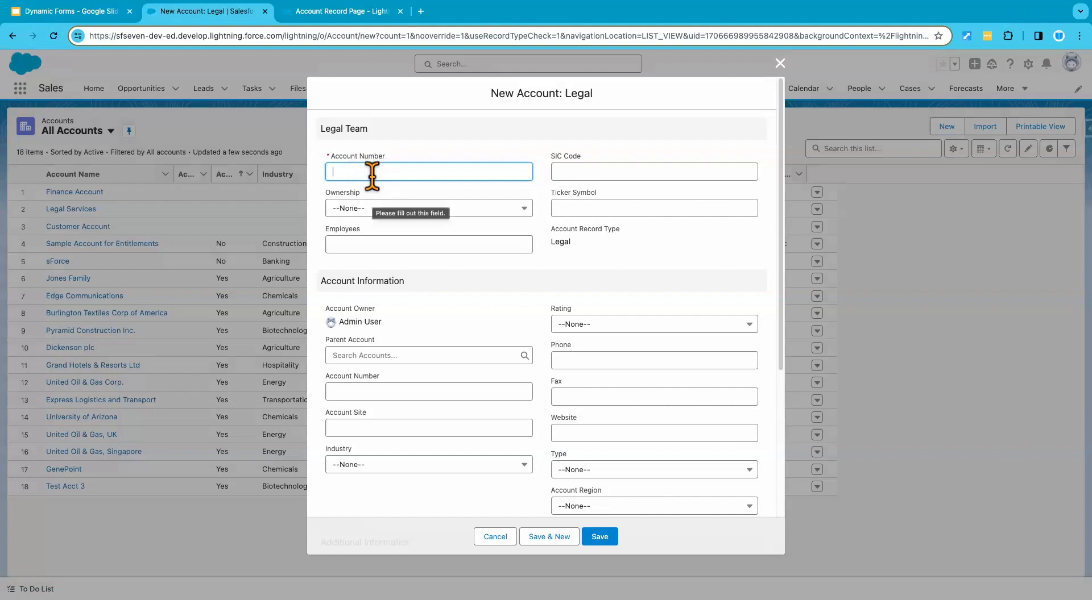
Step: Fill in the required account number in the Legal Team section and compare it with the same field under Account Information
text(123123)
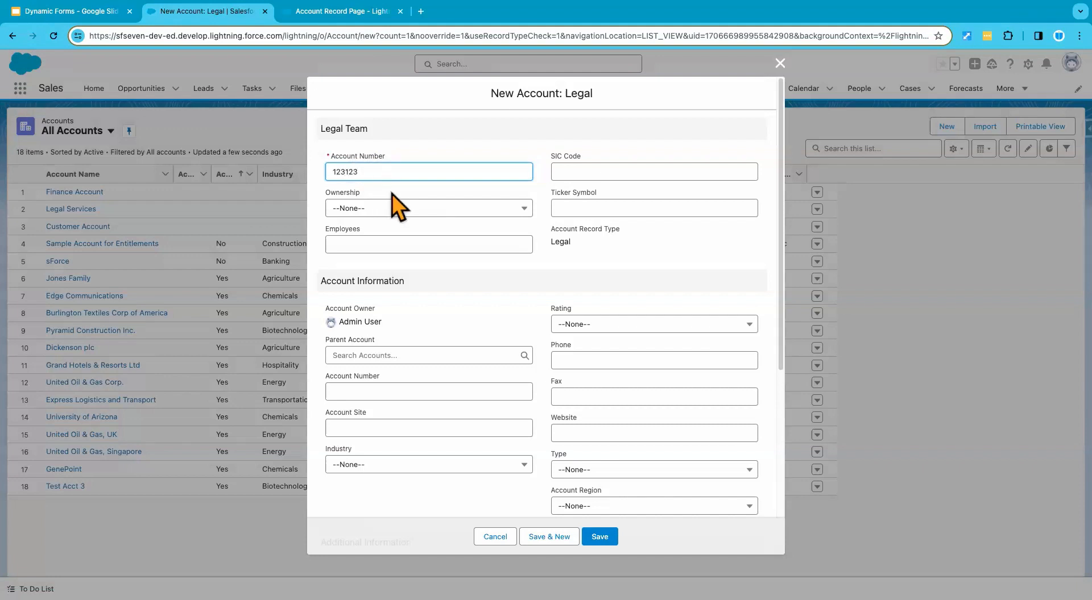
click(394, 193)
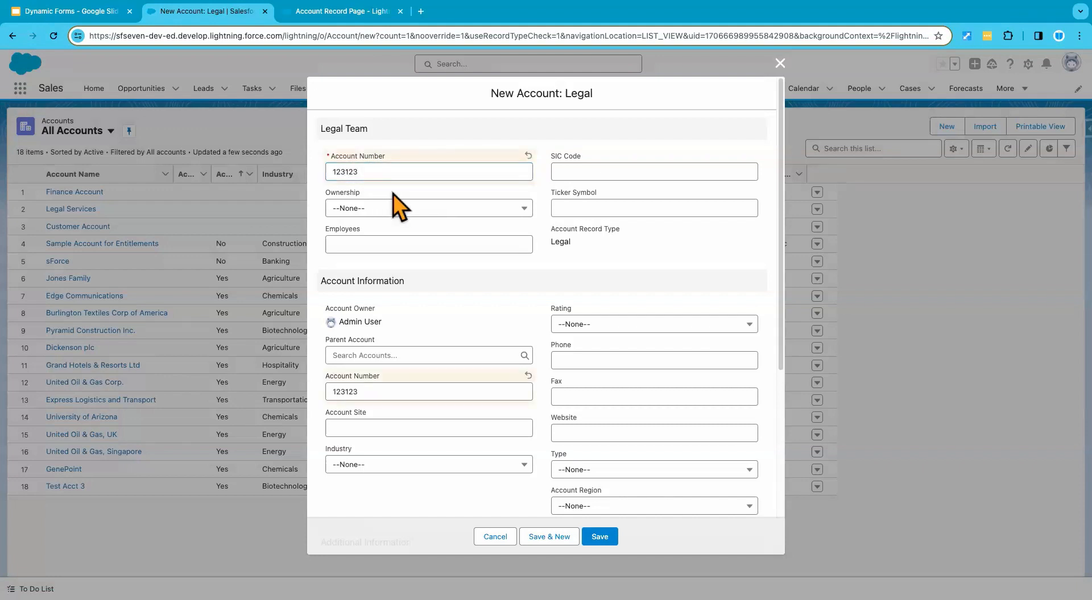
scroll(432, 453, down, 1)
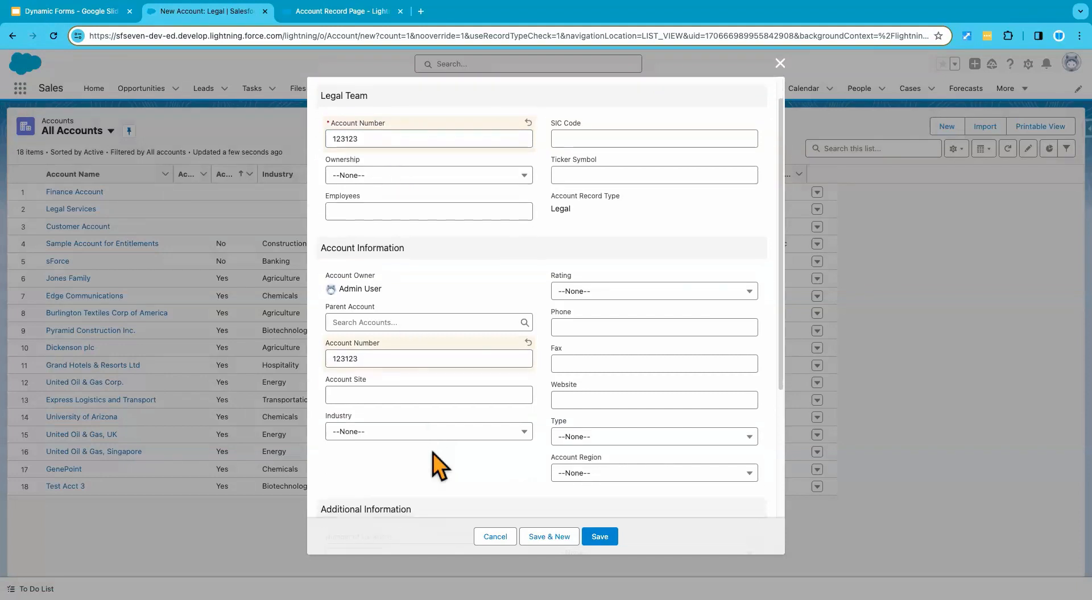
scroll(424, 377, up, 1)
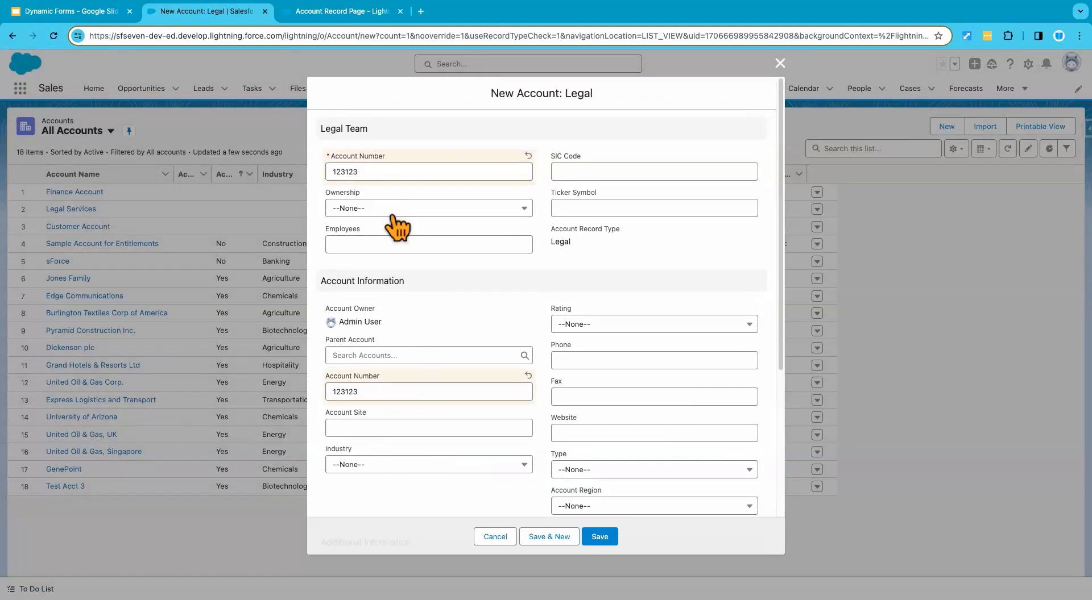
Step: Try to save the Legal account without an Account Name, and close the form without creating it
click(598, 538)
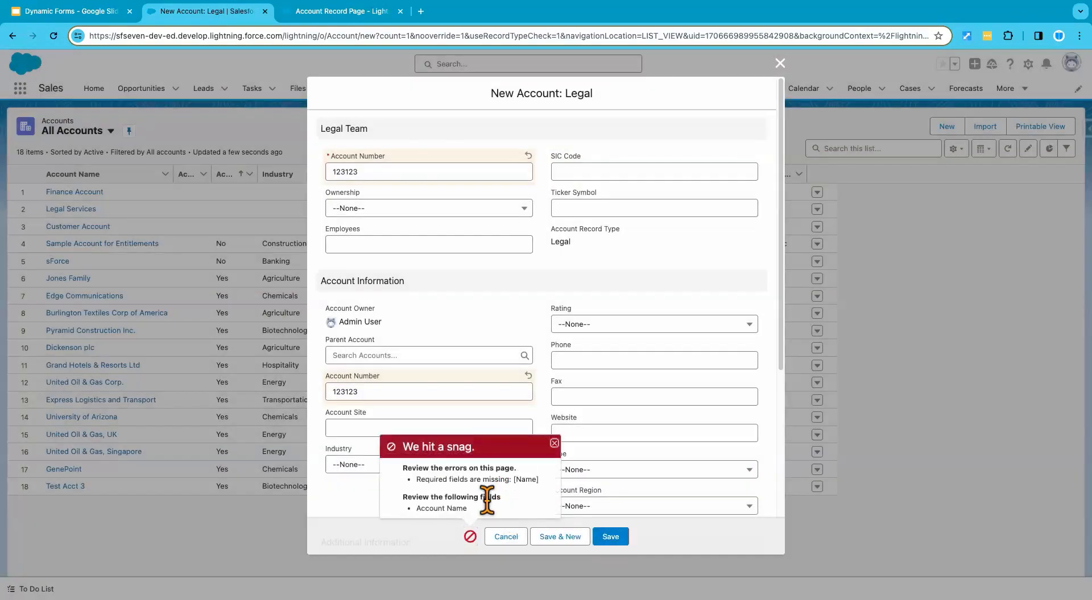
scroll(486, 500, down, 1)
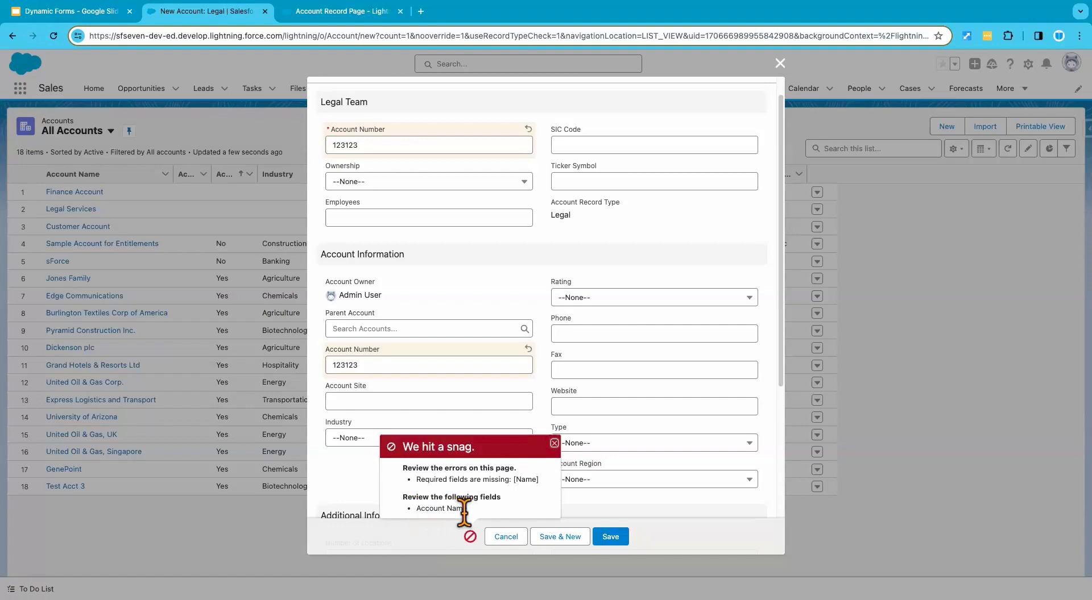
click(506, 537)
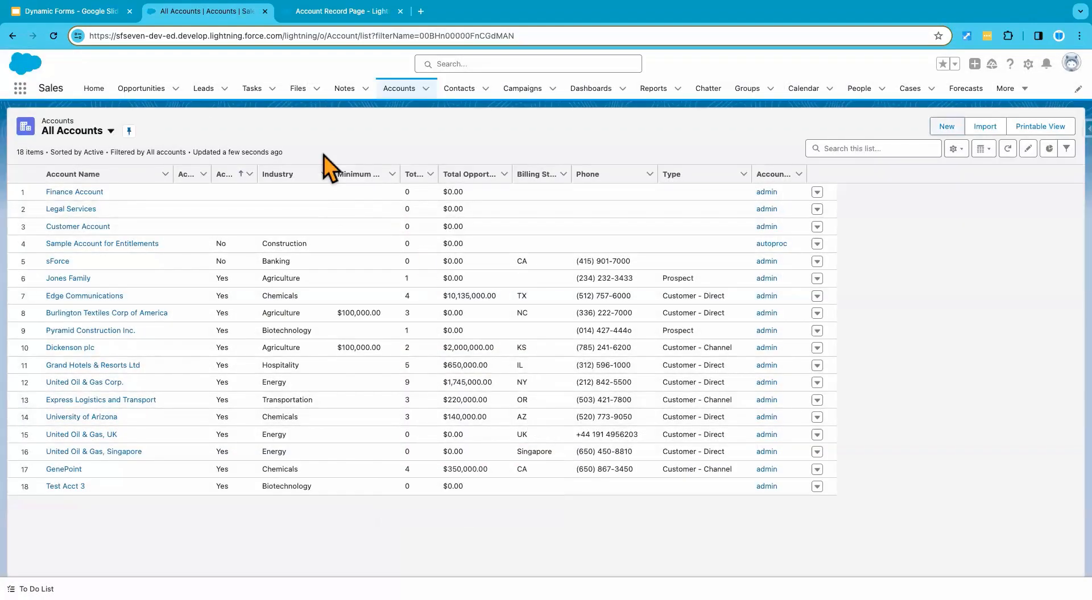
Step: On the Account Record Page, try to place the Account Name field below Account Number in the Legal Team section
click(326, 18)
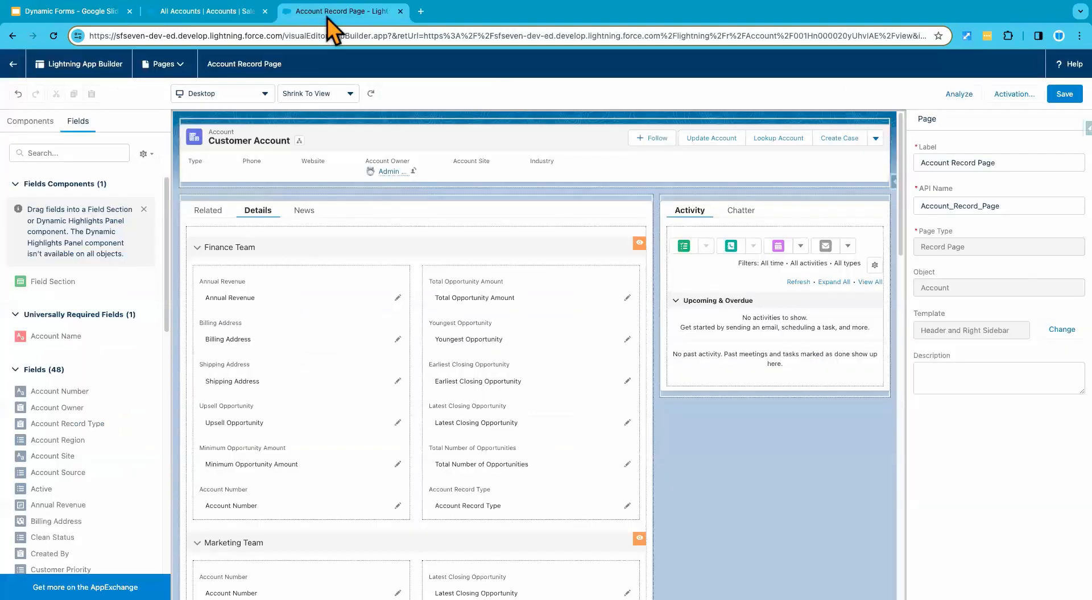
scroll(341, 486, down, 2)
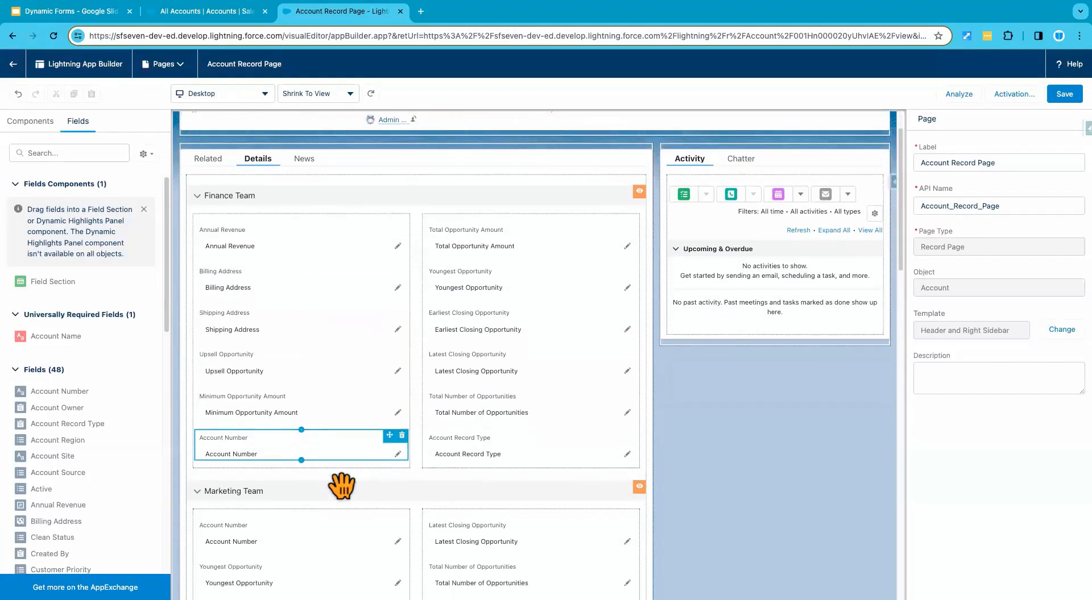
scroll(342, 489, down, 7)
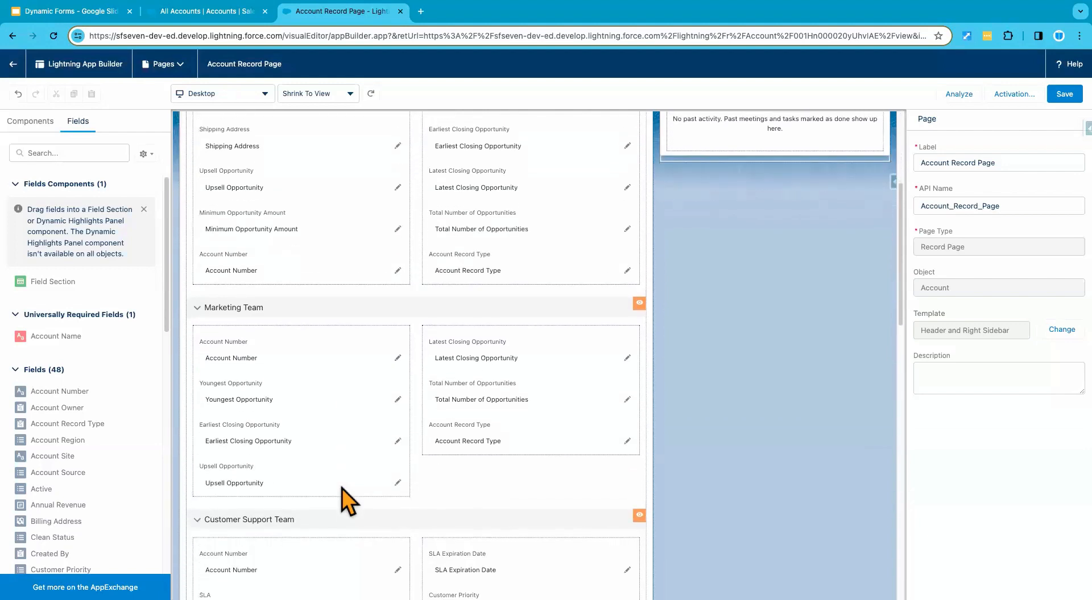
scroll(342, 489, down, 2)
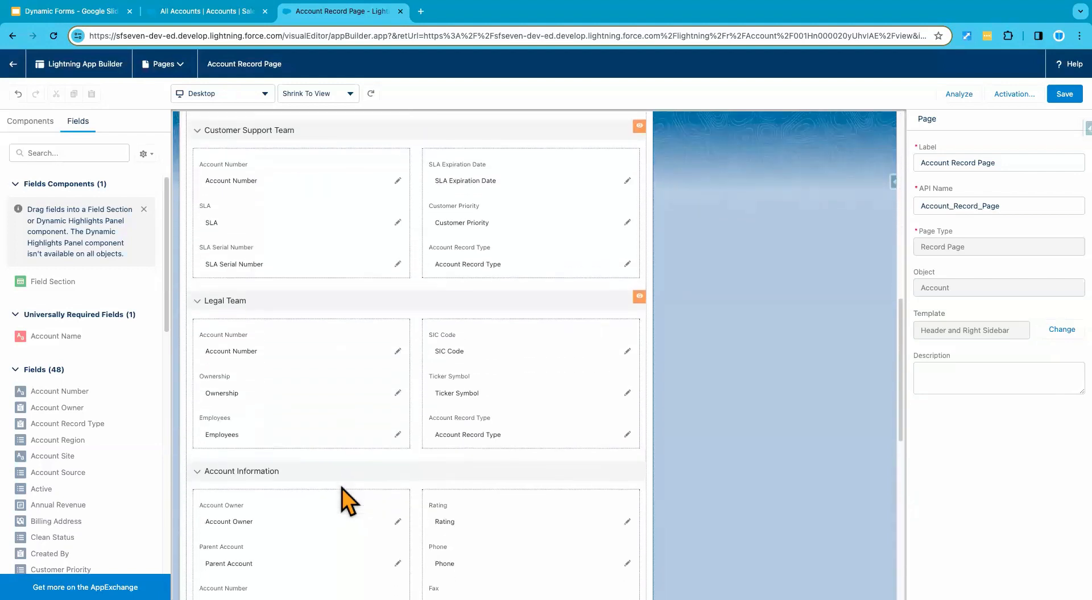
click(299, 382)
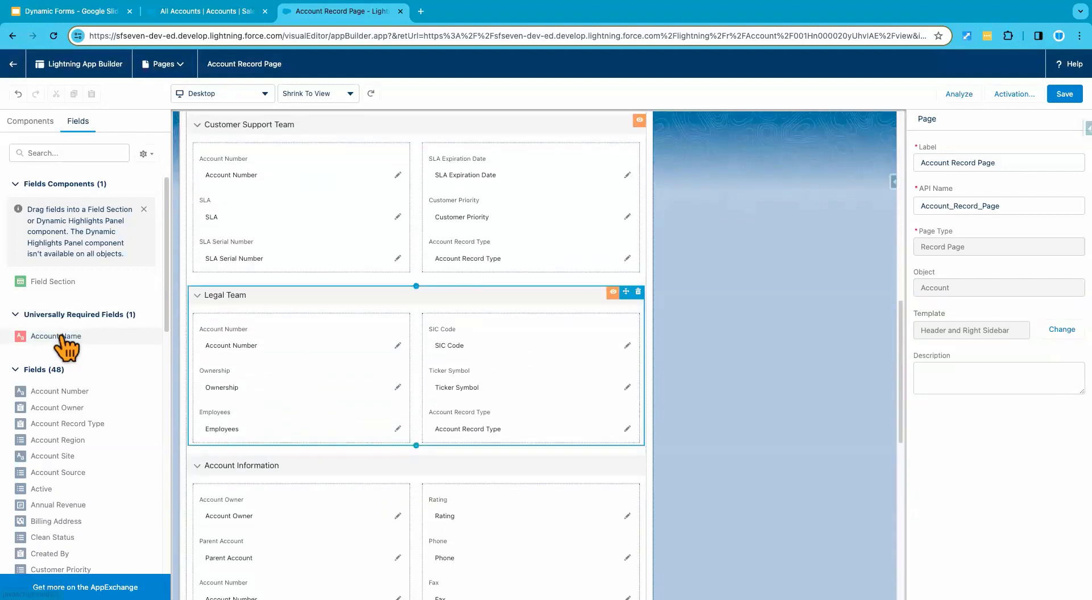
drag(67, 347, 246, 358)
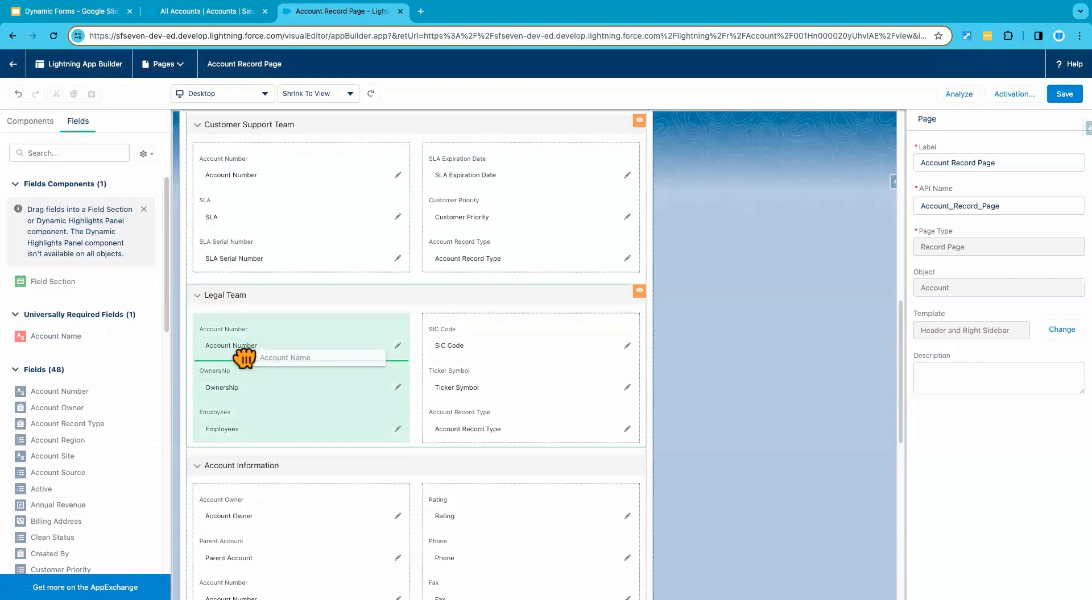
drag(244, 358, 77, 340)
scroll(287, 387, down, 2)
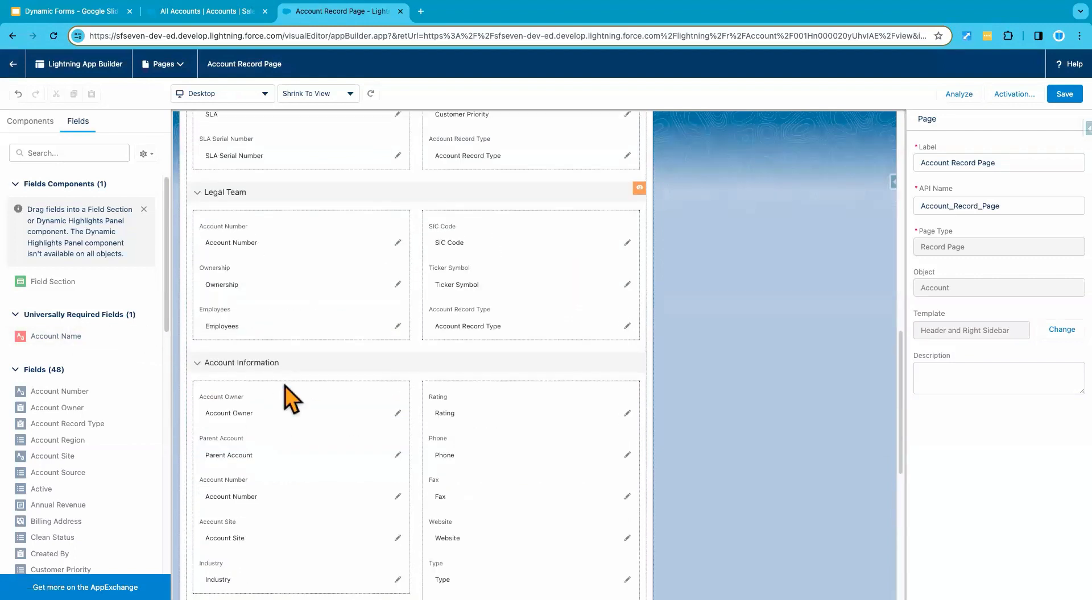
scroll(273, 392, down, 1)
scroll(268, 401, up, 1)
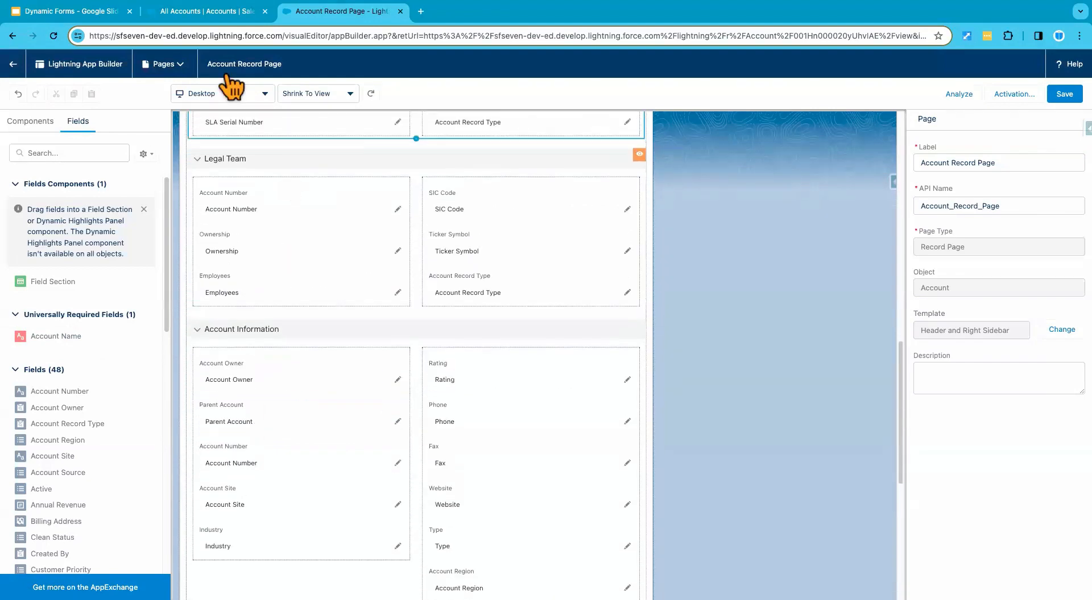
Step: From the accounts list, start a new account with the Financial record type and check its form for the Account Name field
click(253, 13)
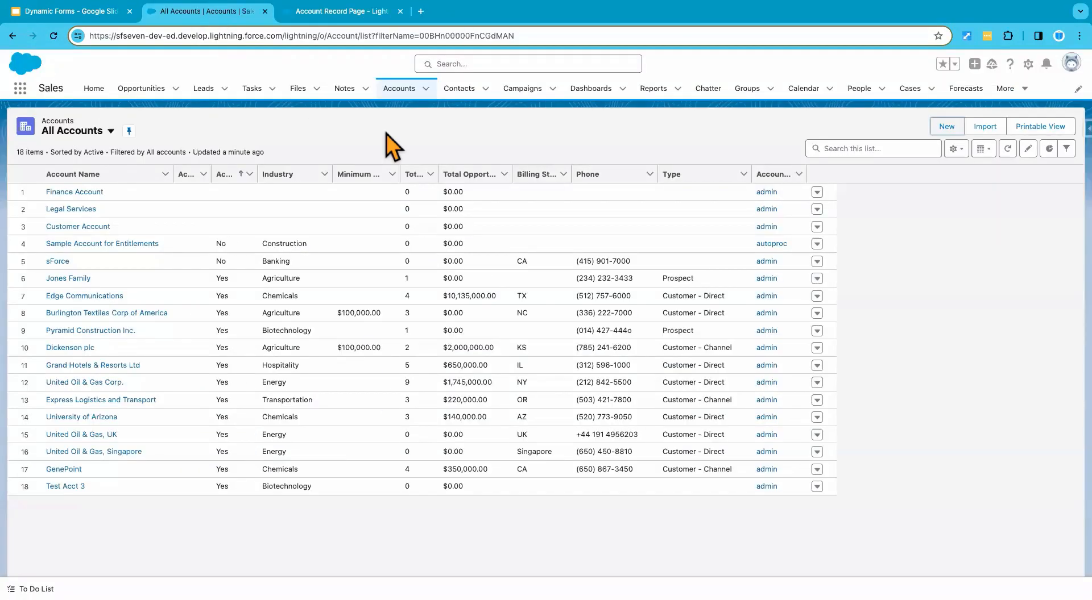
click(399, 91)
click(947, 128)
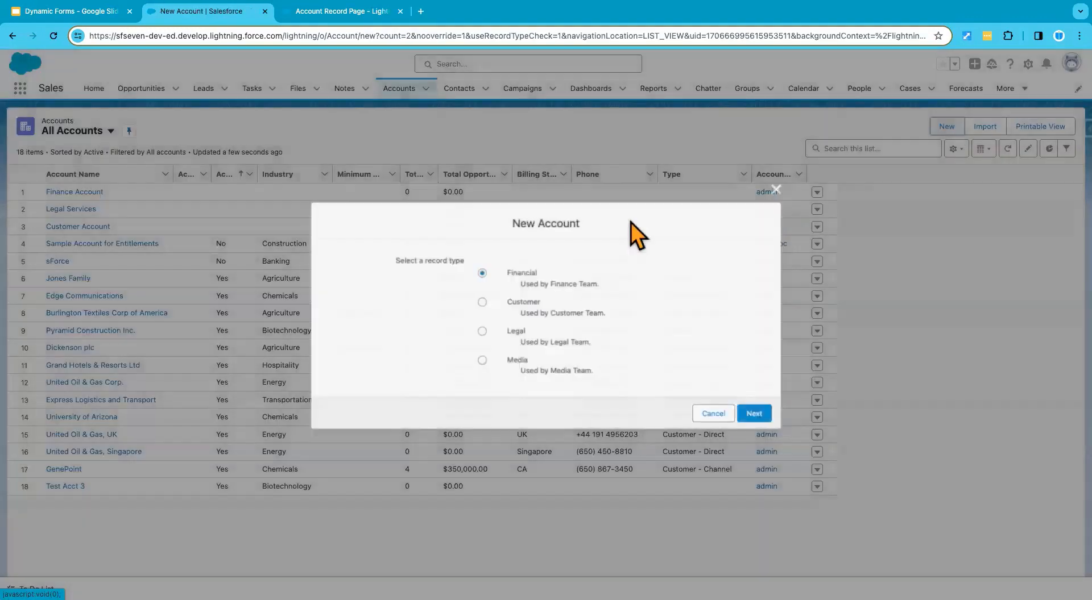
click(759, 420)
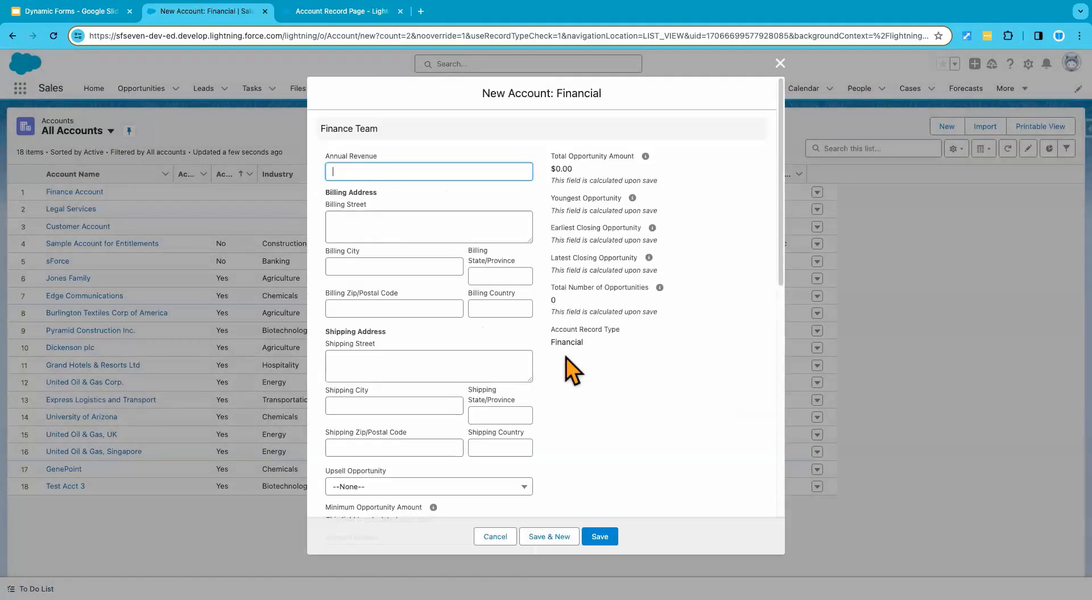
scroll(481, 371, down, 6)
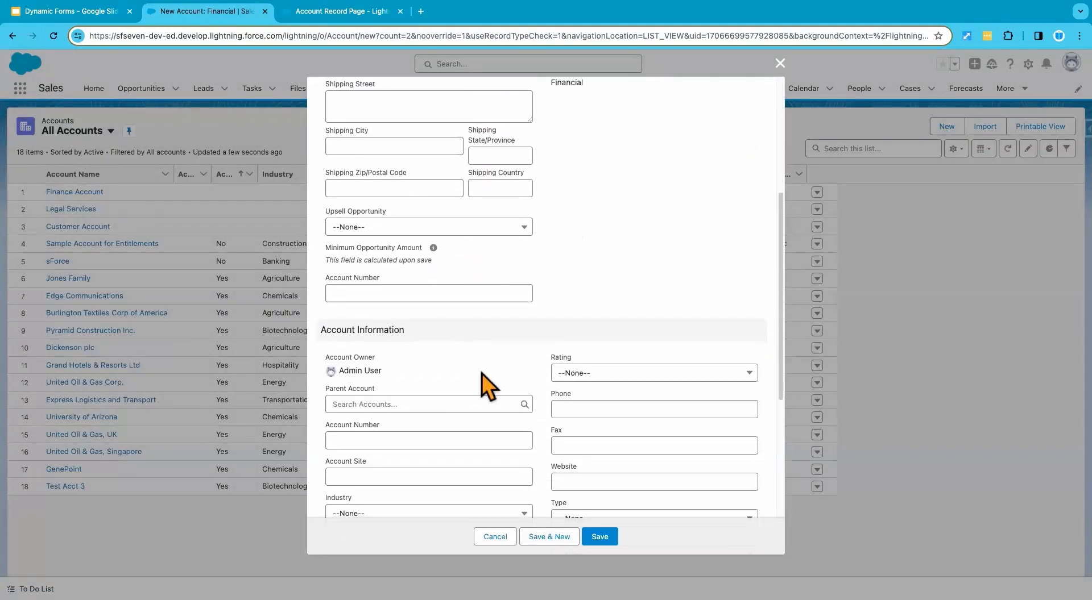
scroll(482, 374, down, 2)
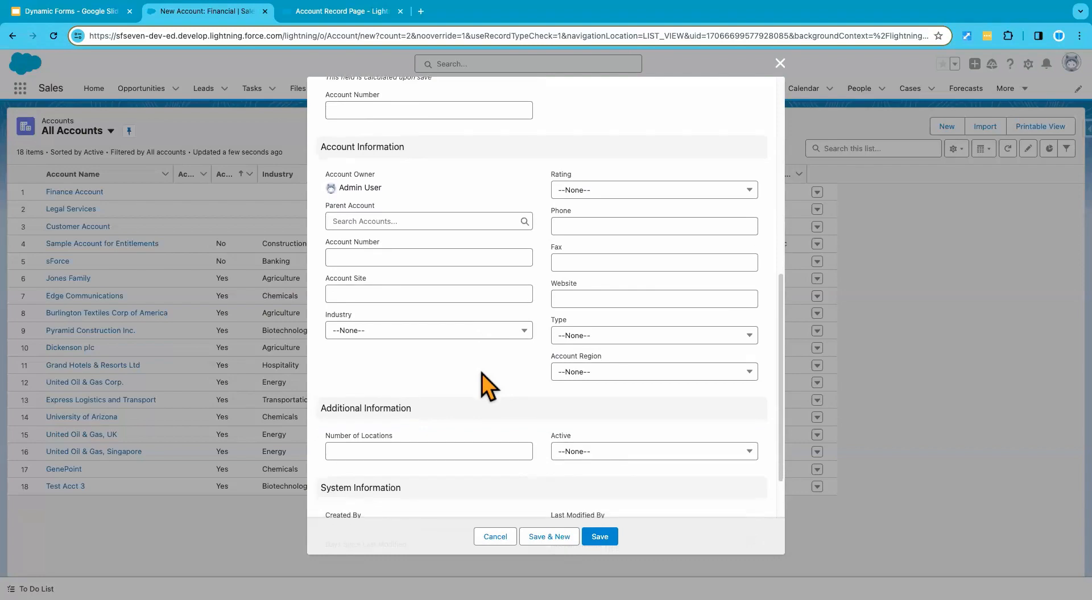
scroll(482, 373, down, 1)
scroll(483, 374, down, 2)
scroll(482, 374, up, 10)
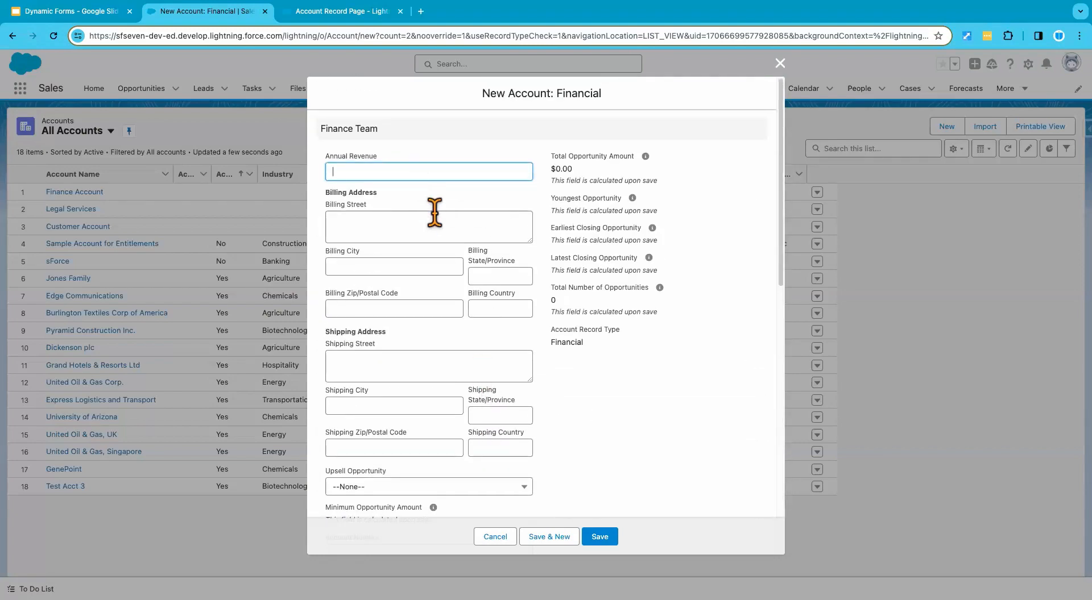
Step: Enter 100 as the Annual Revenue, try to save the Financial account without an Account Name, and close the form
text(10000)
scroll(585, 387, down, 5)
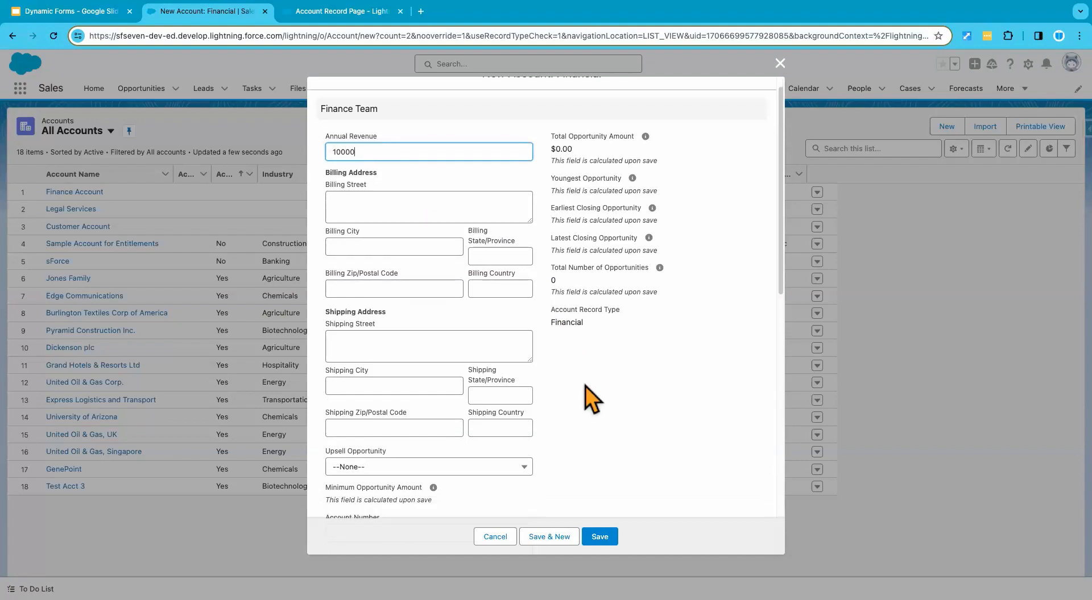
click(606, 538)
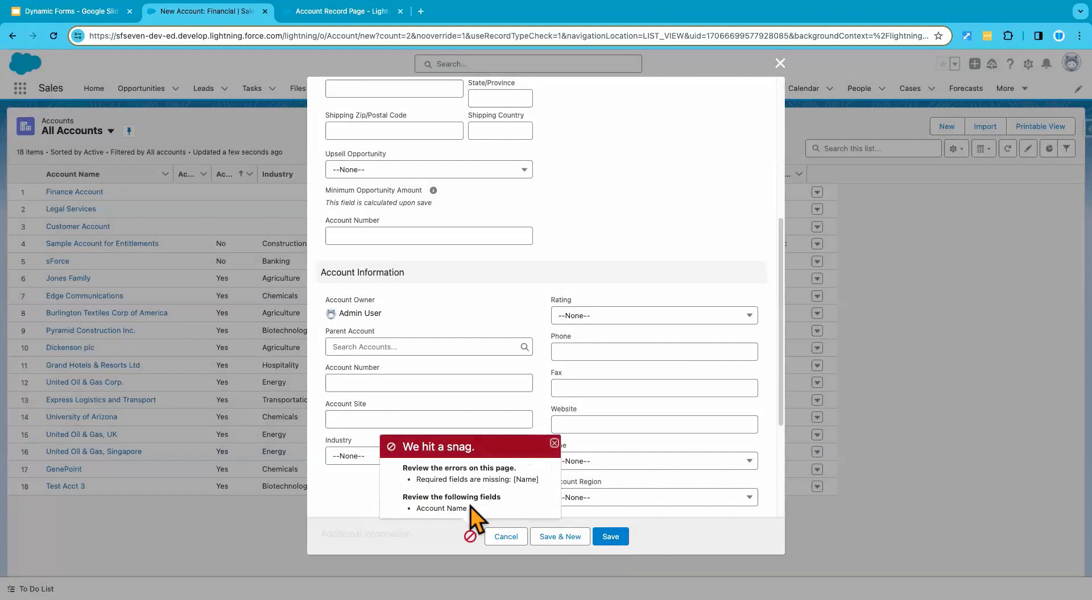
click(506, 537)
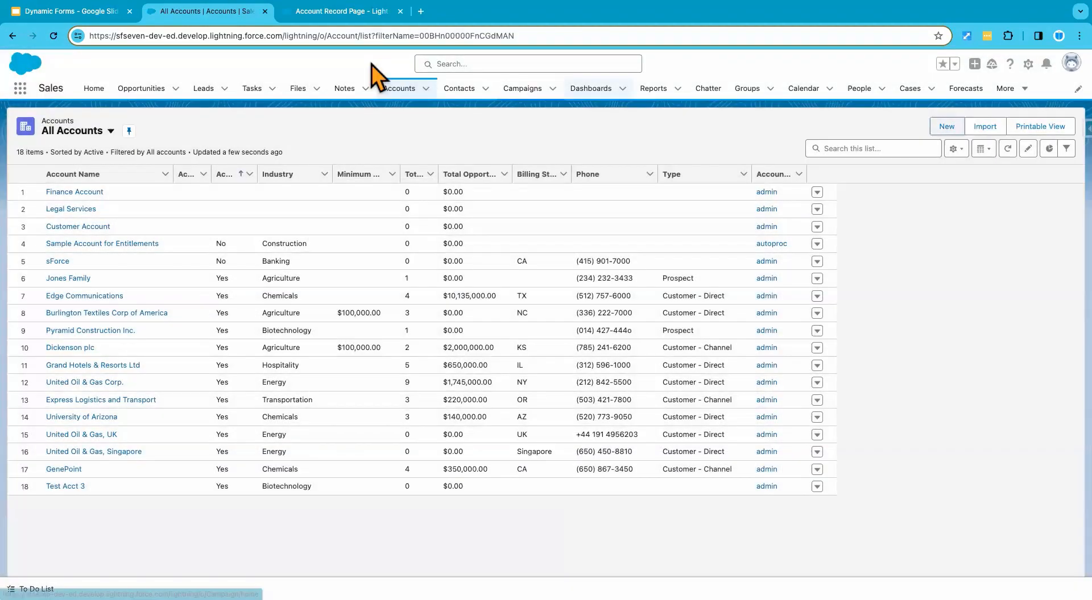
Step: On the Account Record Page, add the Account Name field between Account Owner and Parent Account in the Account Information section
click(340, 14)
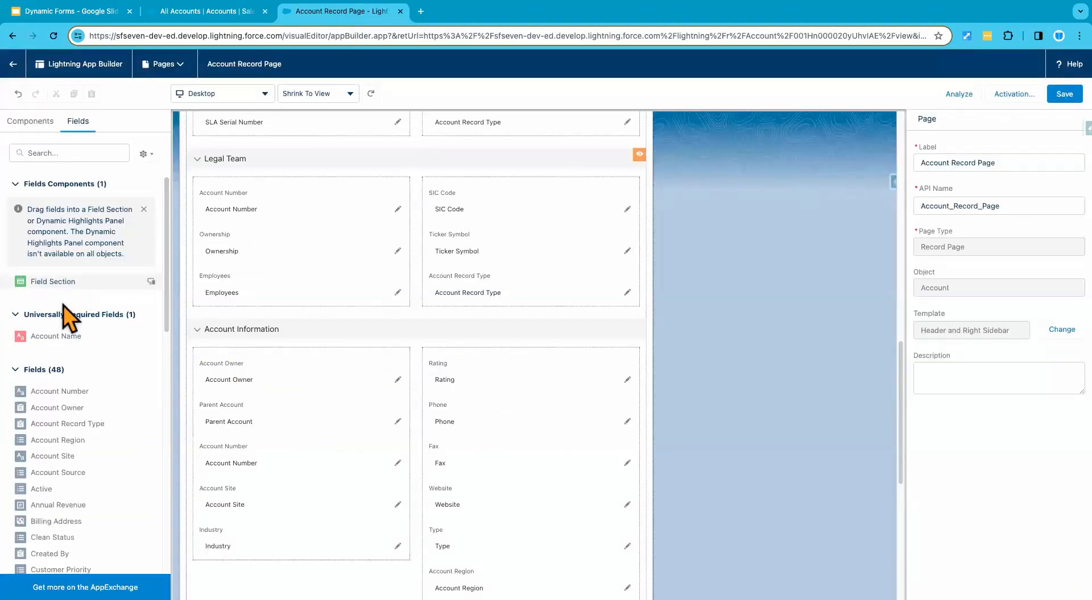
click(348, 446)
scroll(349, 398, down, 5)
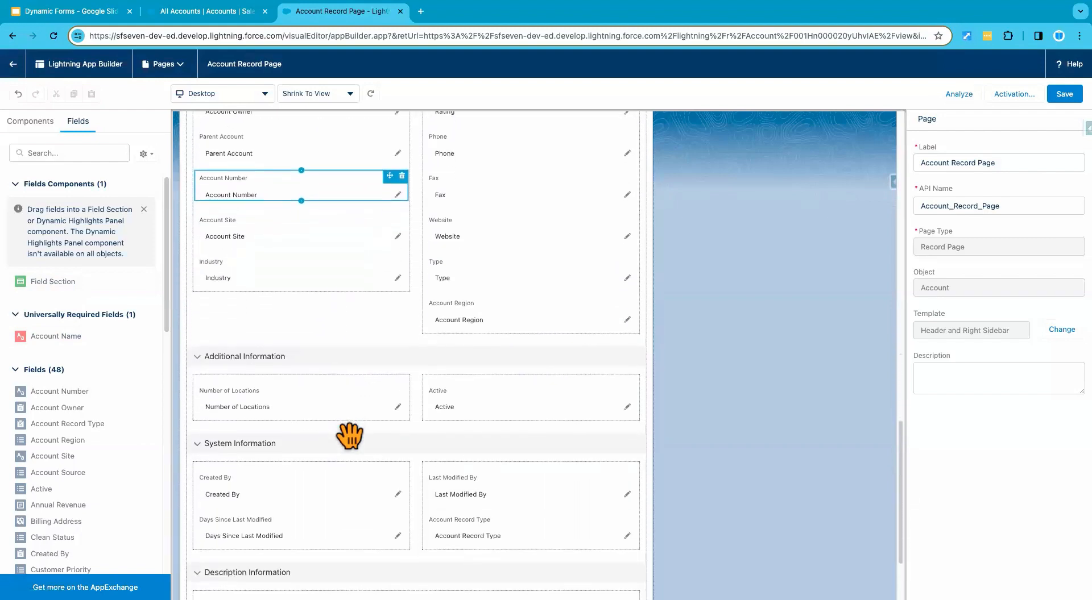
scroll(350, 438, down, 2)
scroll(349, 439, up, 5)
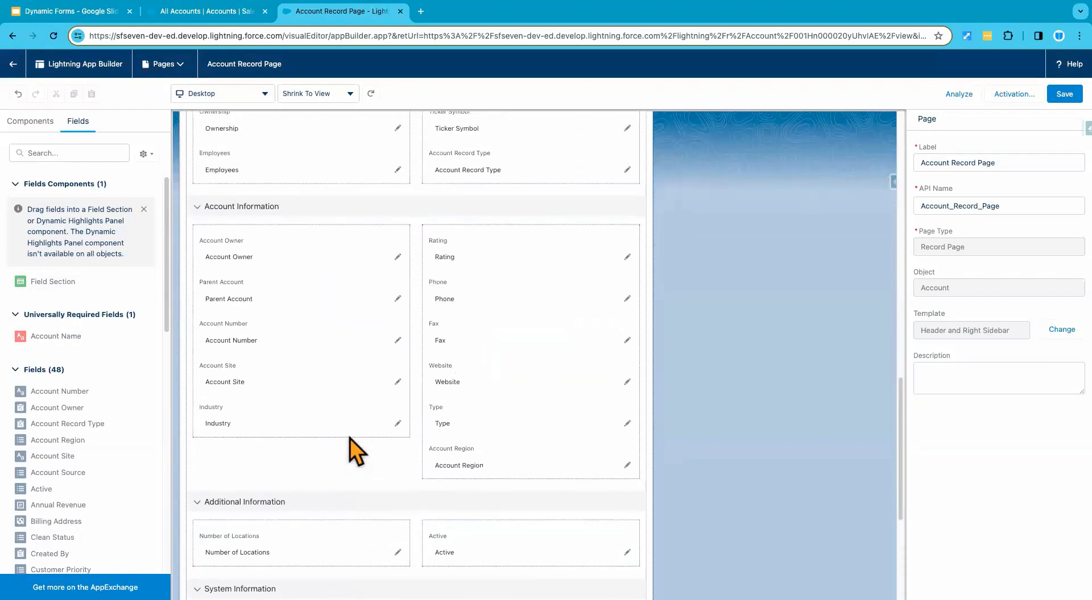
drag(140, 341, 254, 263)
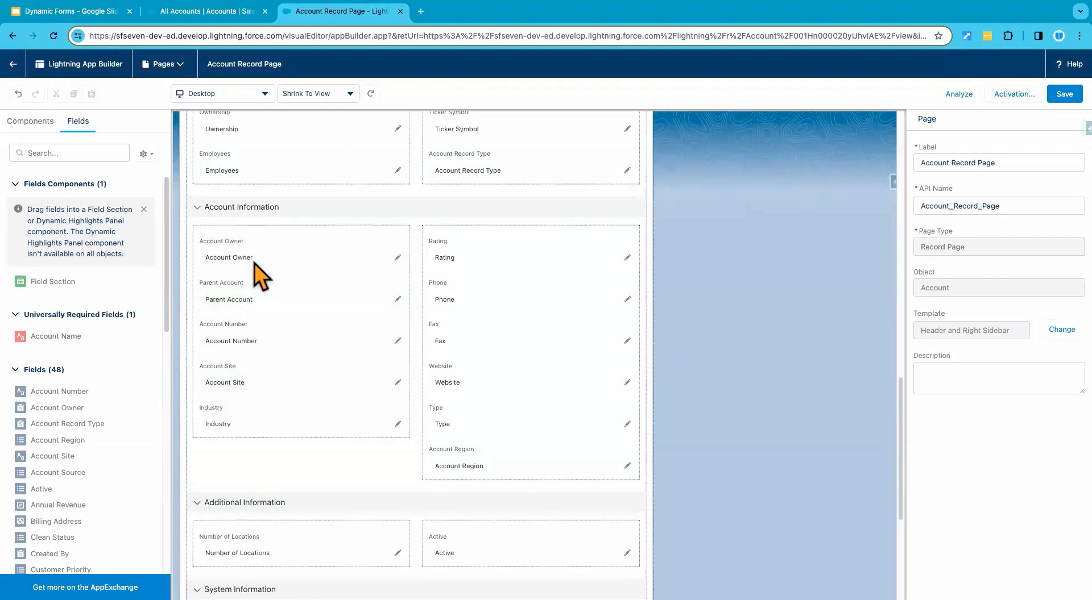
Step: Check the Google Slides notes on removing required fields, and save the Account Record Page in Lightning App Builder
click(93, 12)
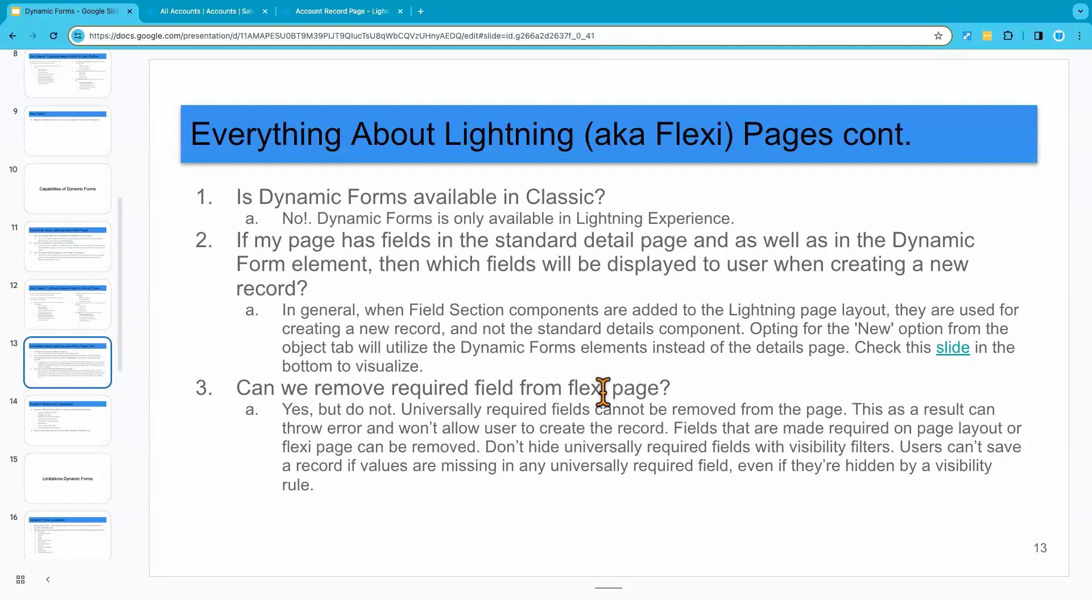
click(339, 11)
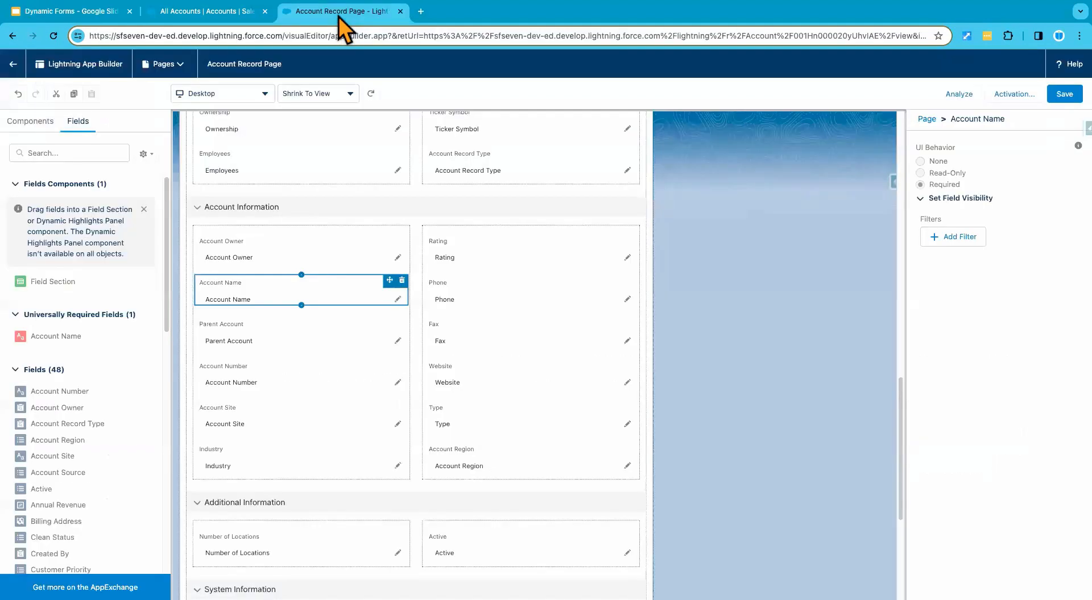
click(1064, 95)
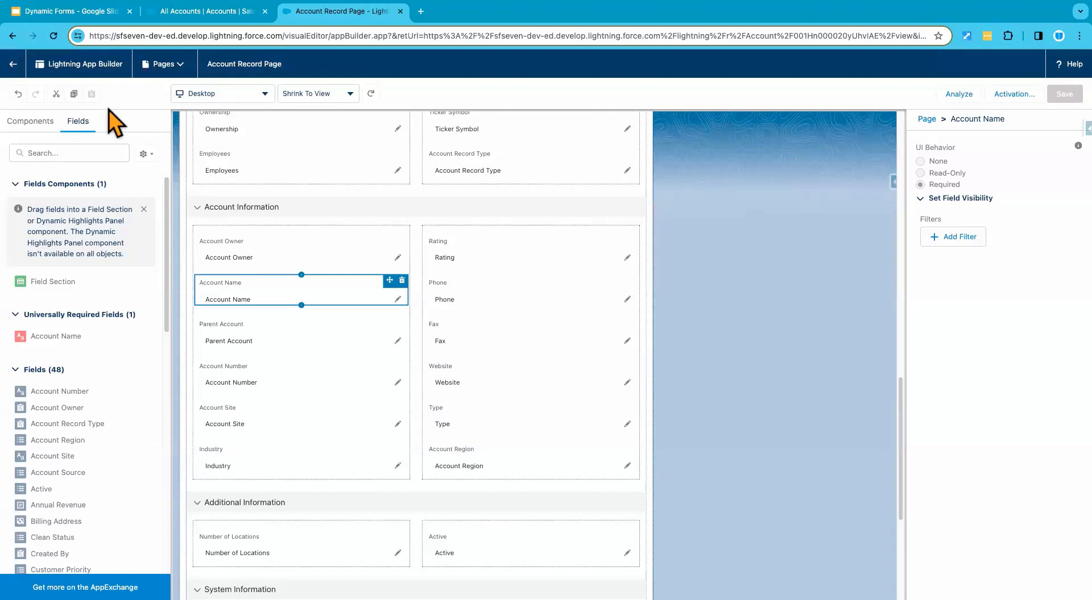
Step: Leave the page builder for the Customer Account record, and open the Account object's Account Layout for editing in Setup
click(208, 13)
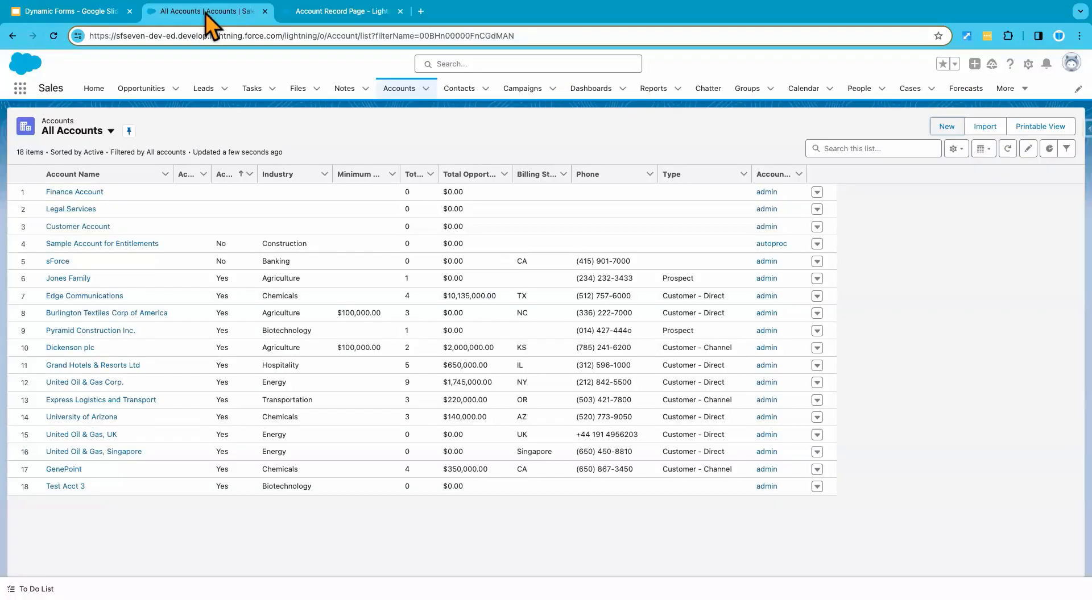
click(341, 11)
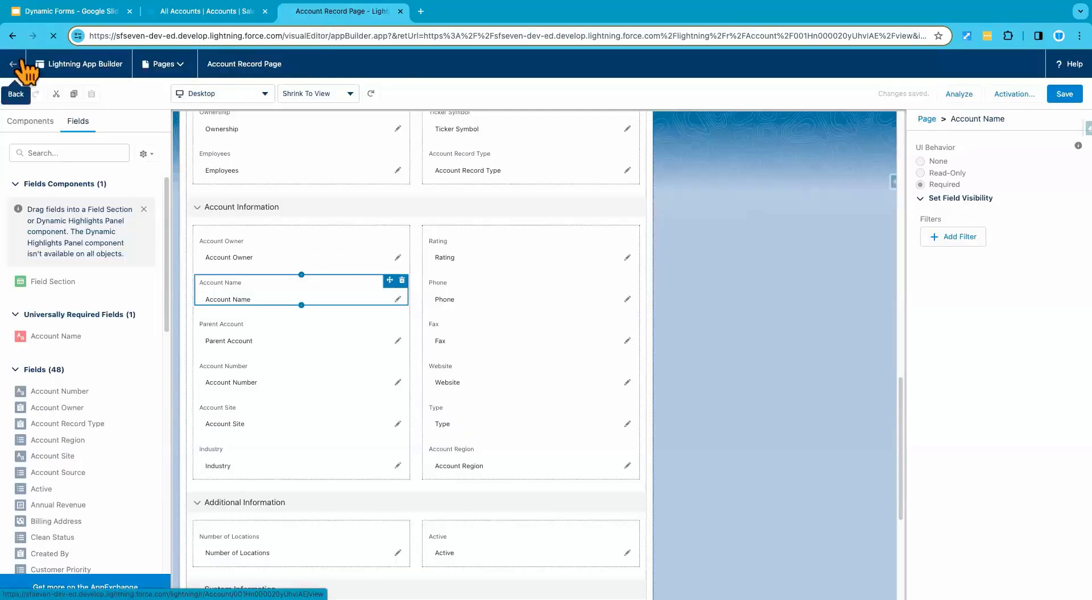
click(21, 63)
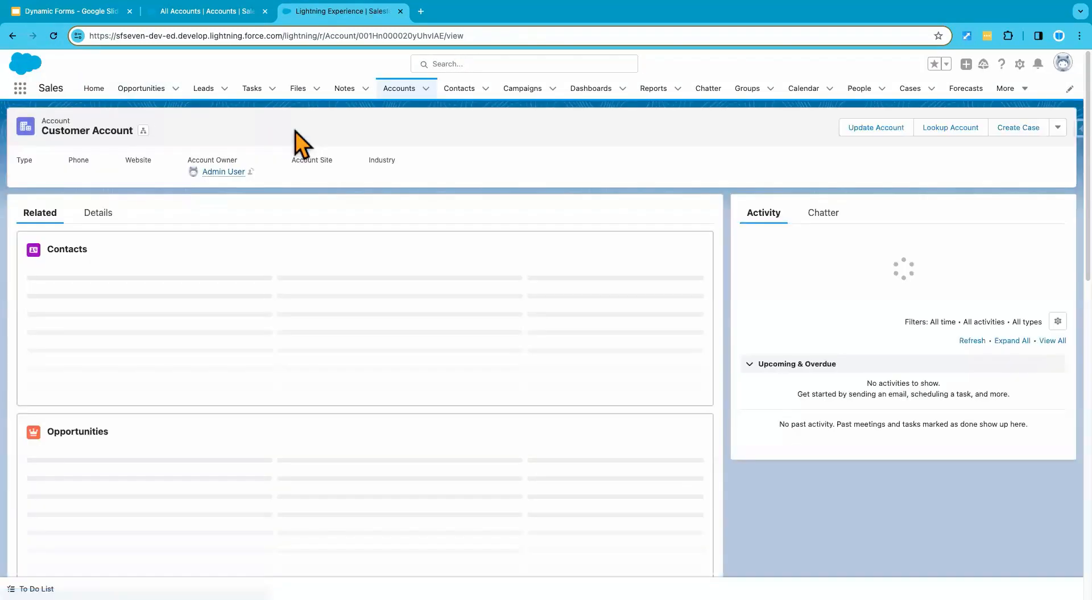
click(1027, 64)
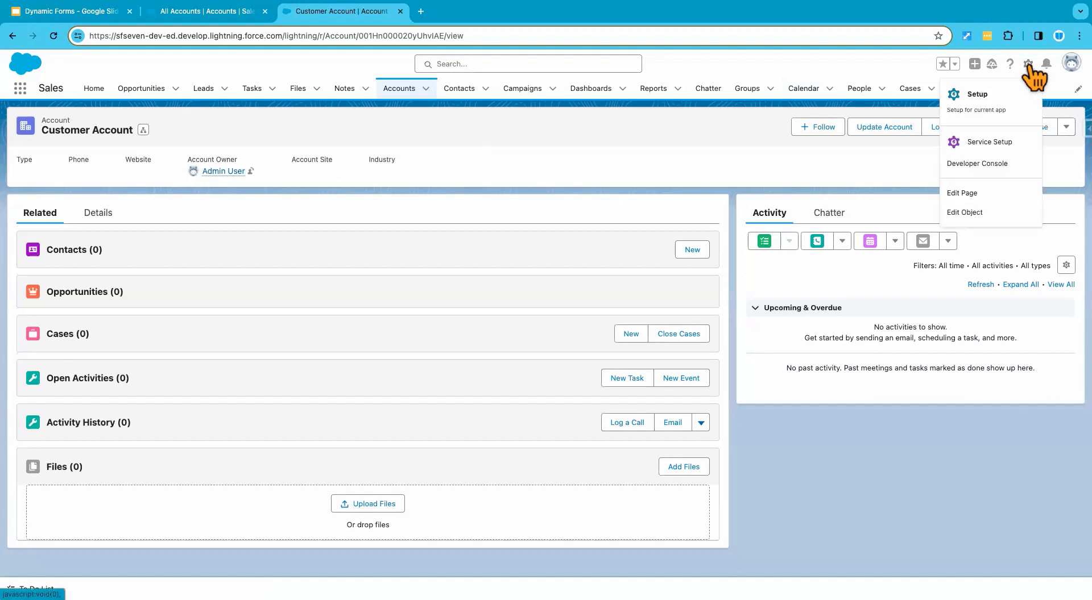
click(978, 214)
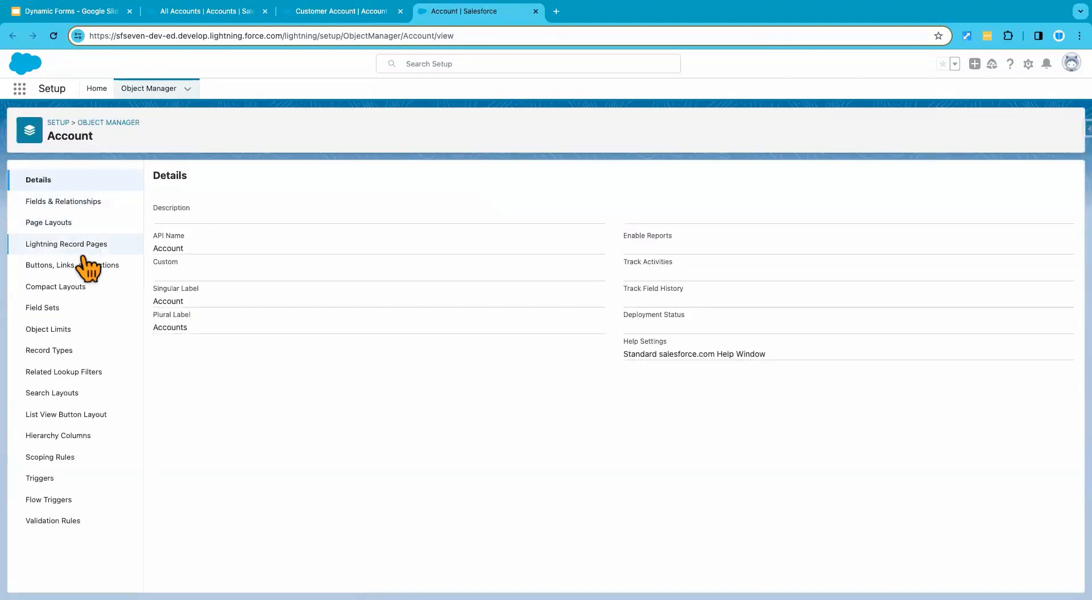
click(71, 227)
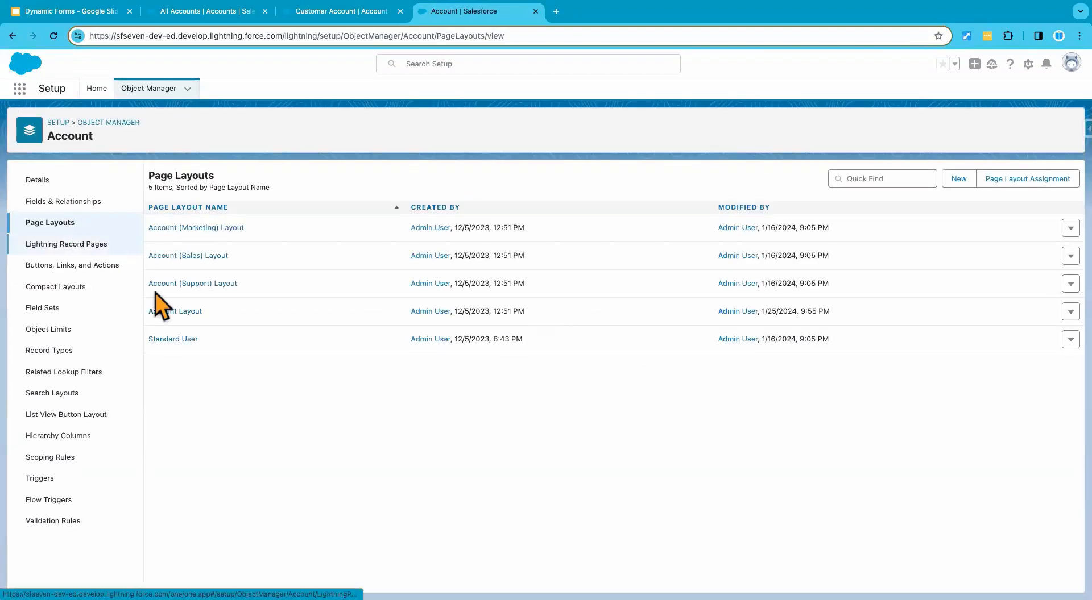
click(172, 314)
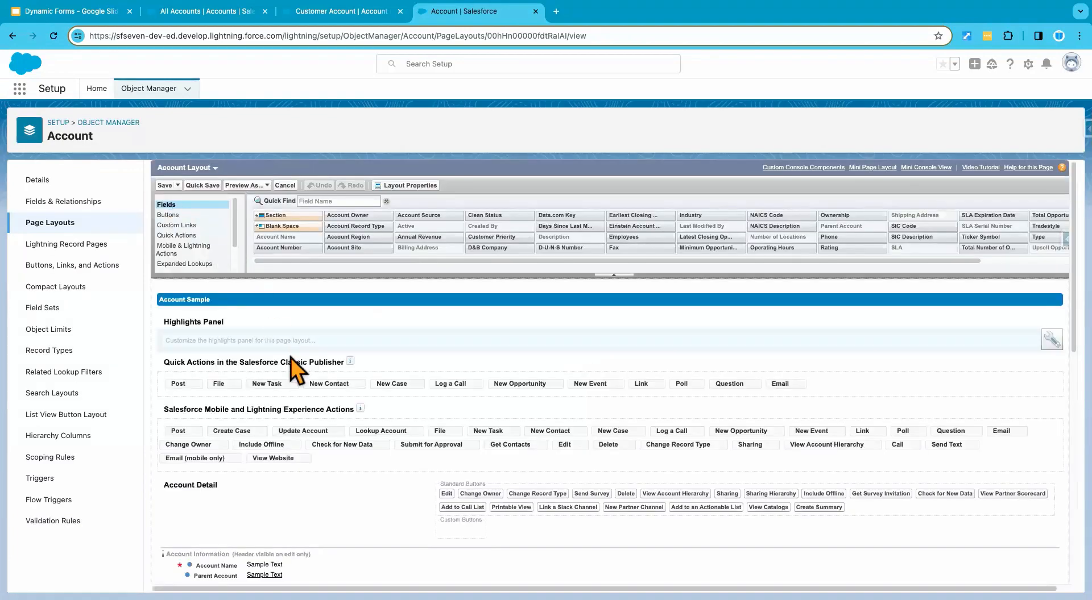
Step: Try to remove Account Name from the layout's Account Information section, dismiss the dialog, and return to the Dynamic Forms slides
scroll(292, 489, down, 2)
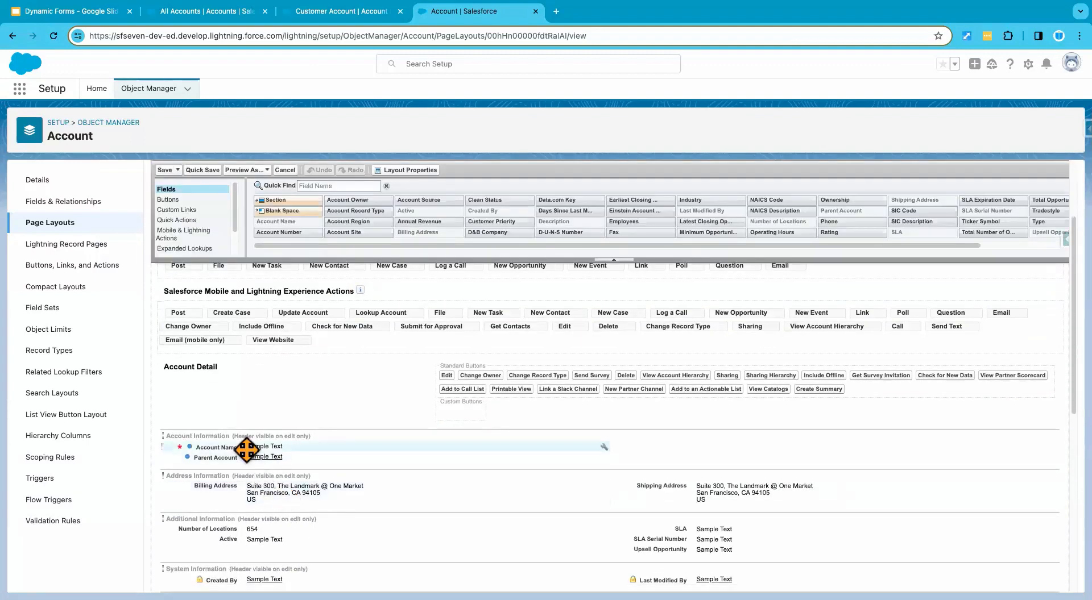
drag(449, 451, 492, 221)
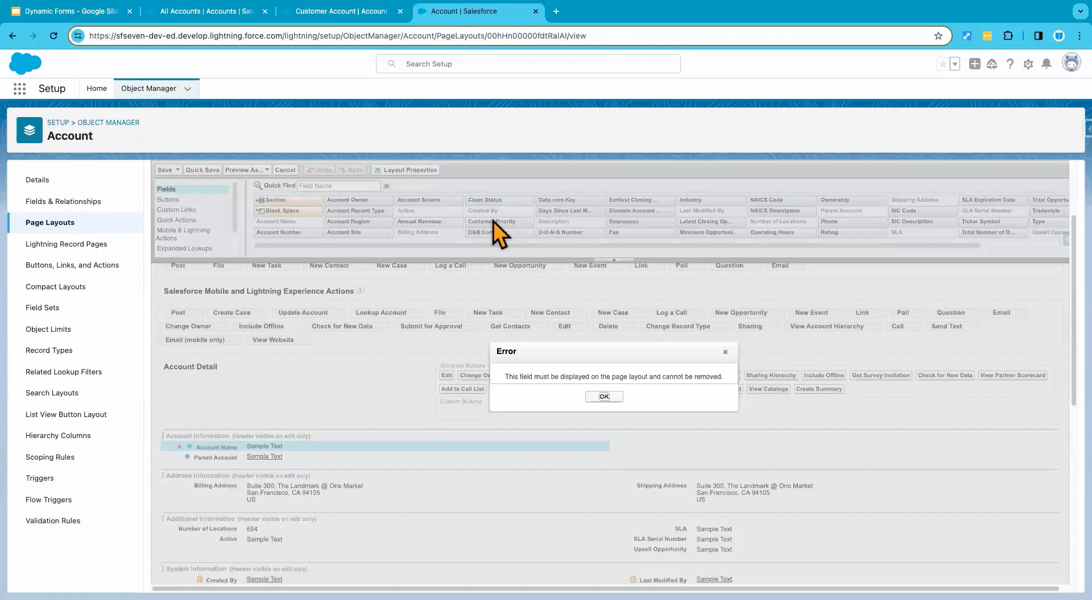
click(604, 397)
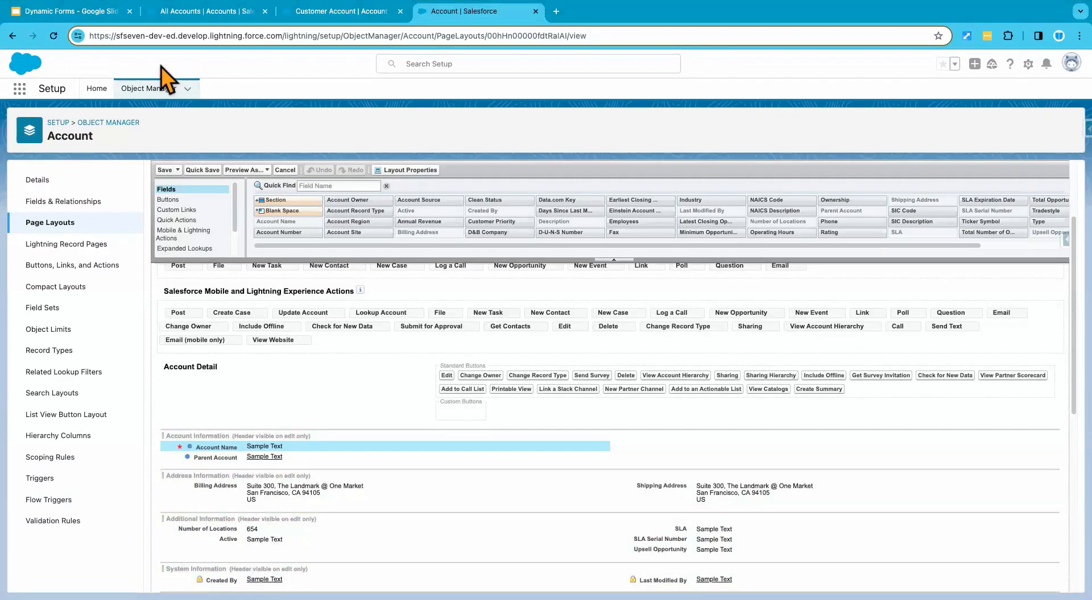
click(86, 12)
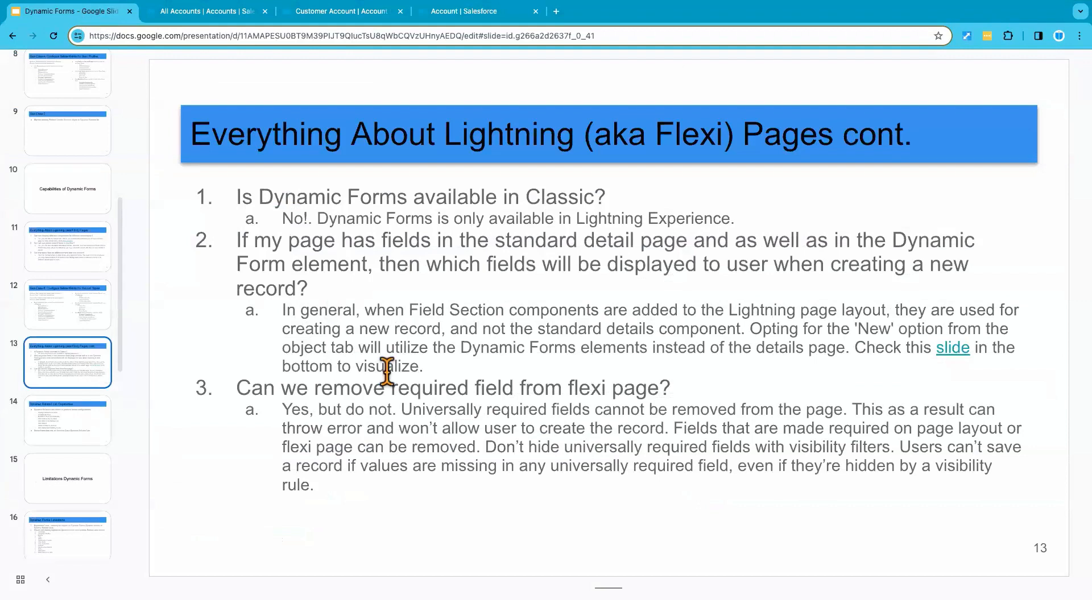